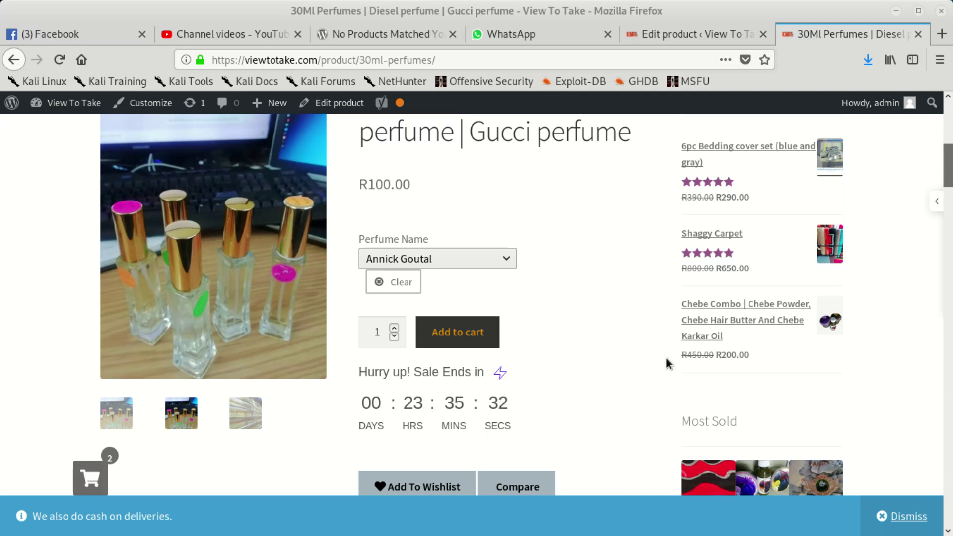
Choose Balenciaga as the perfume name on the 30Ml Perfumes product page
scroll(437, 283, "up", 2)
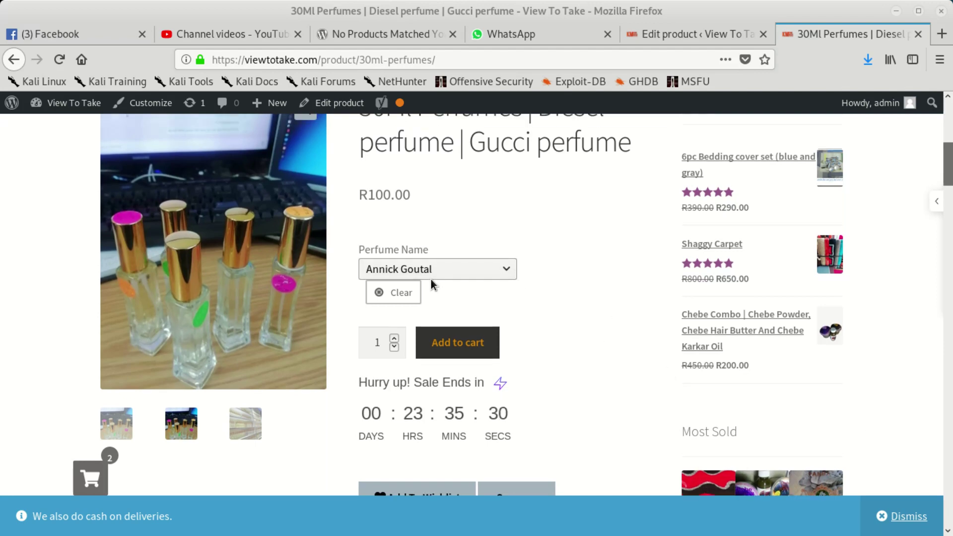
scroll(426, 271, "down", 3)
scroll(439, 264, "up", 1)
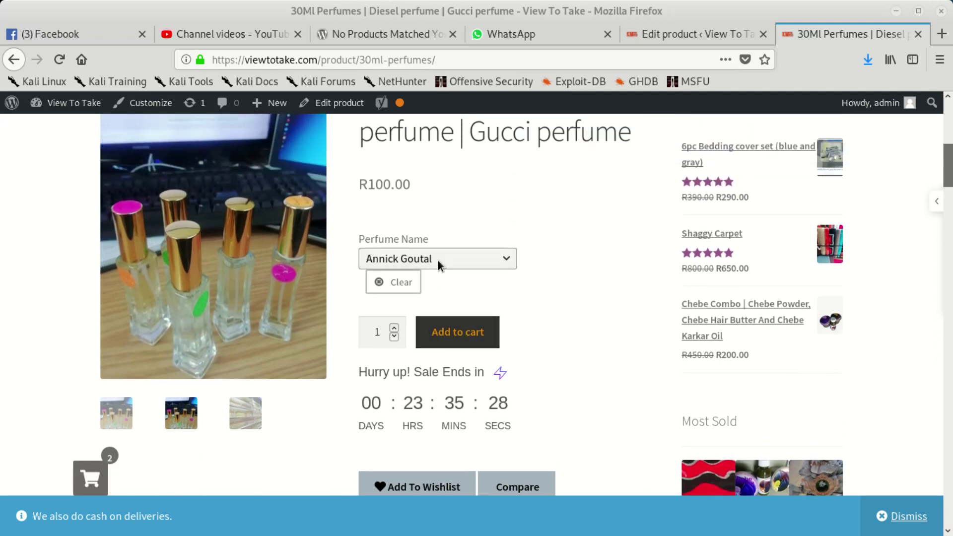
left_click(443, 257)
scroll(443, 263, "down", 3)
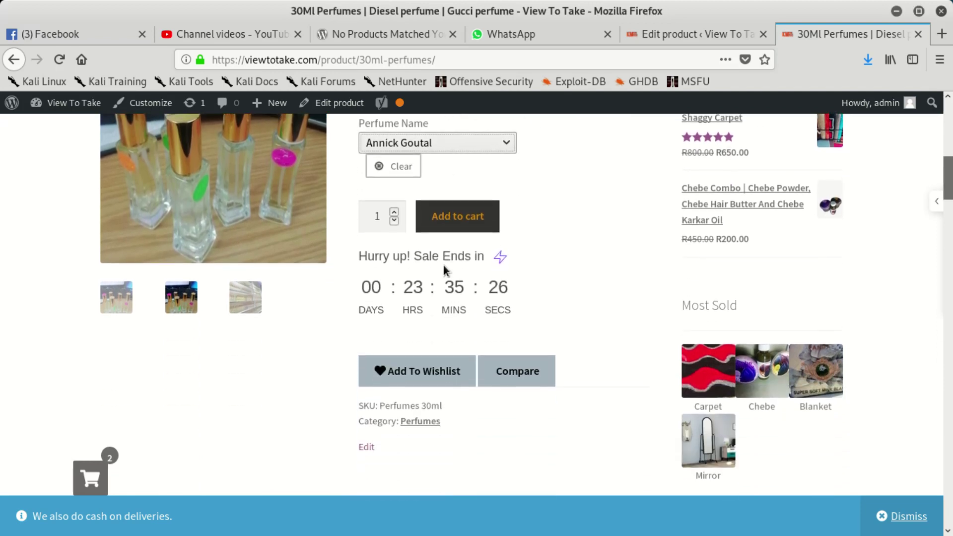
left_click(453, 132)
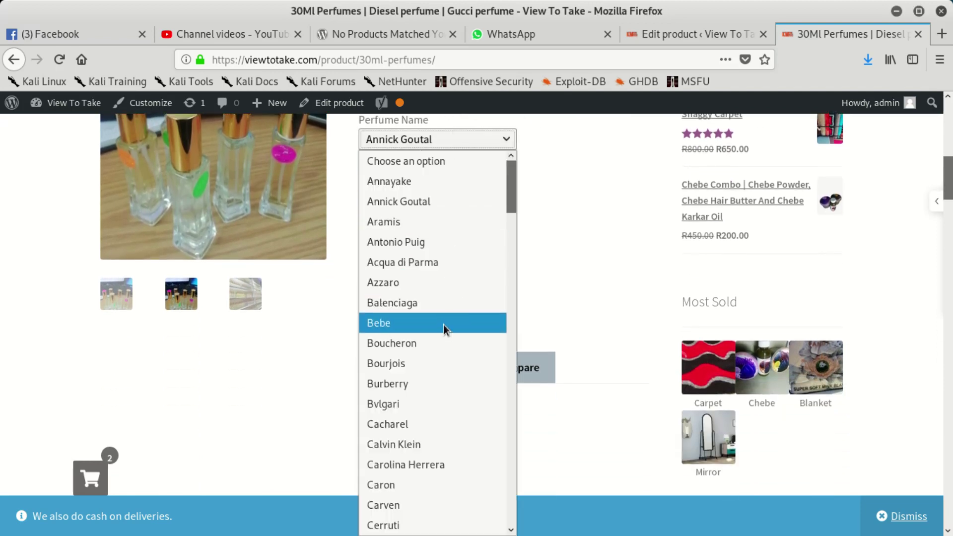
left_click(453, 302)
scroll(468, 262, "up", 3)
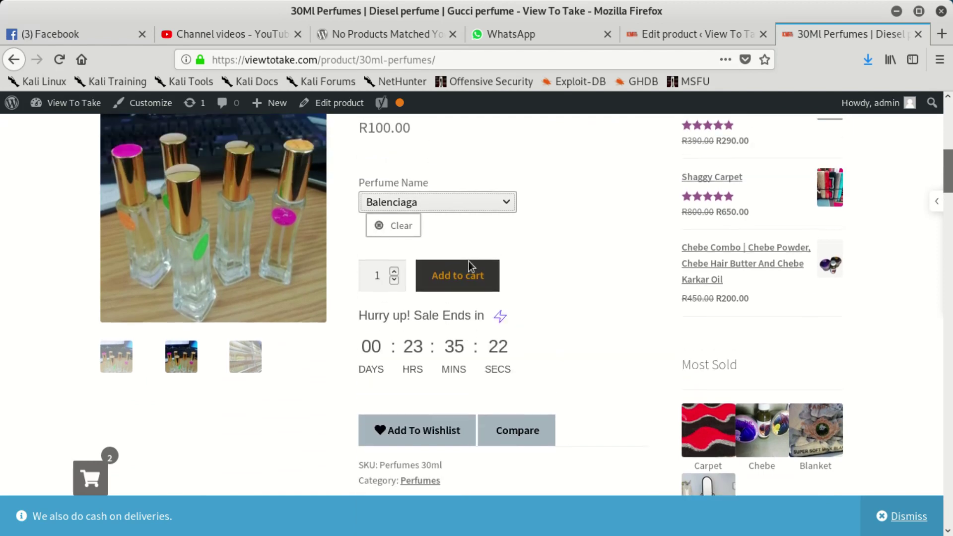
Choose Acqua di Parma as the perfume name, set the quantity to 2 and add it to the cart
left_click(452, 257)
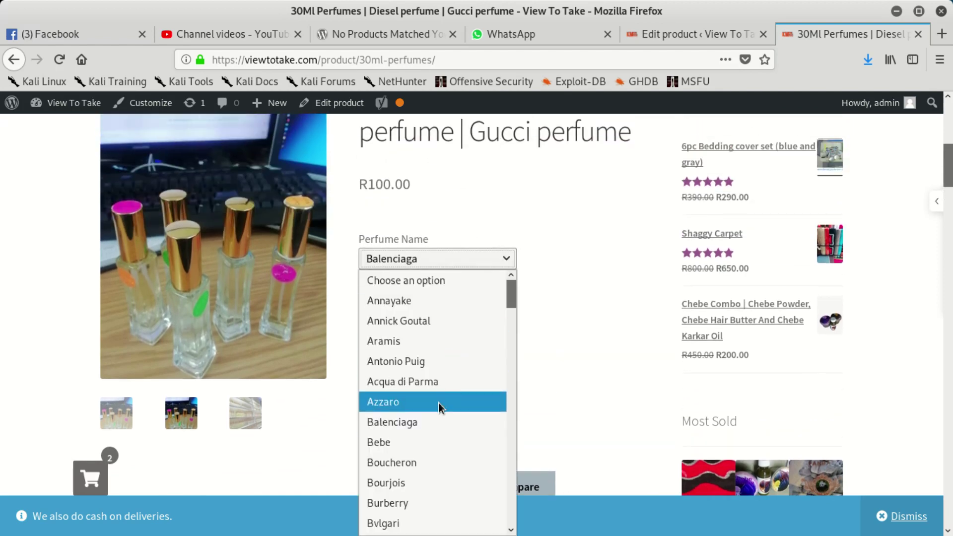
left_click(437, 378)
scroll(436, 323, "down", 1)
scroll(435, 323, "down", 1)
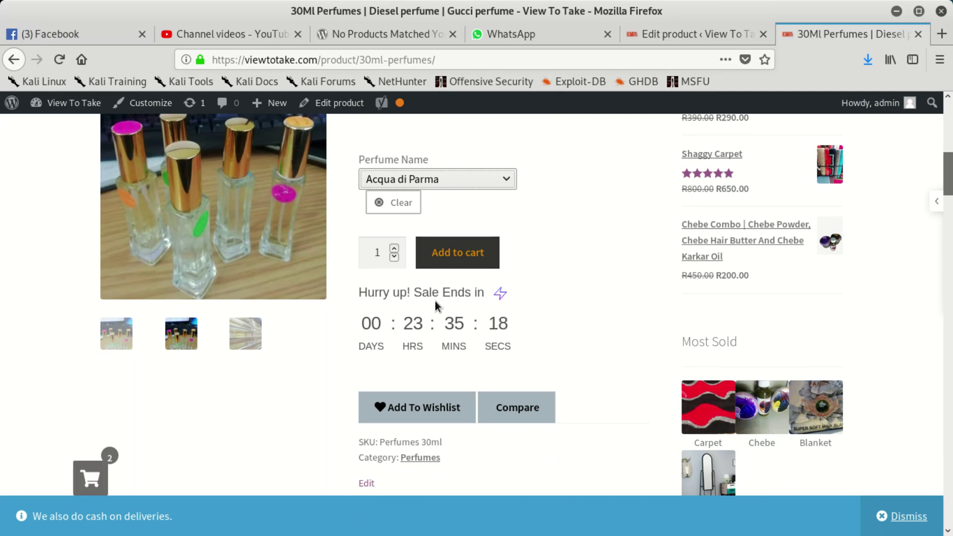
left_click(393, 248)
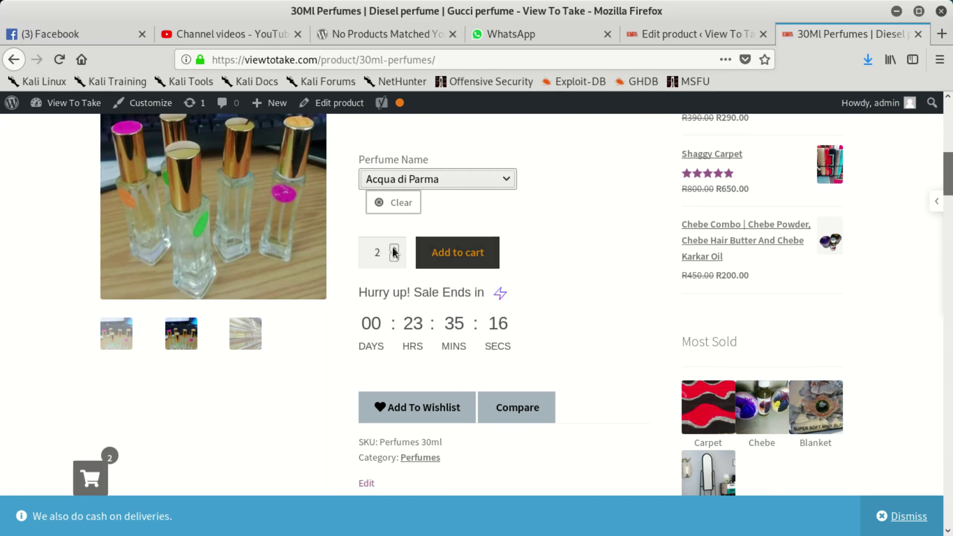
left_click(484, 265)
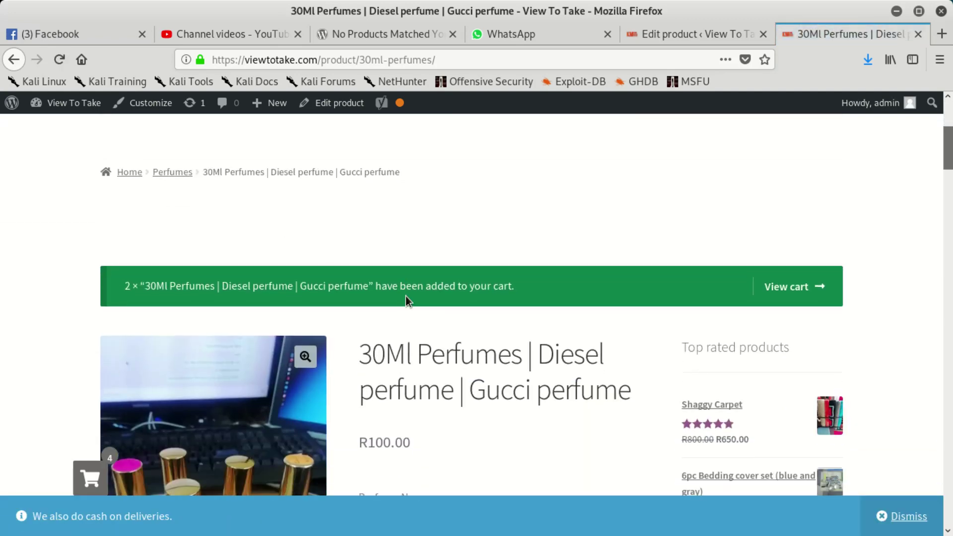
Open the cart and remove both perfume items, Acqua di Parma and Bebe
scroll(406, 296, "down", 8)
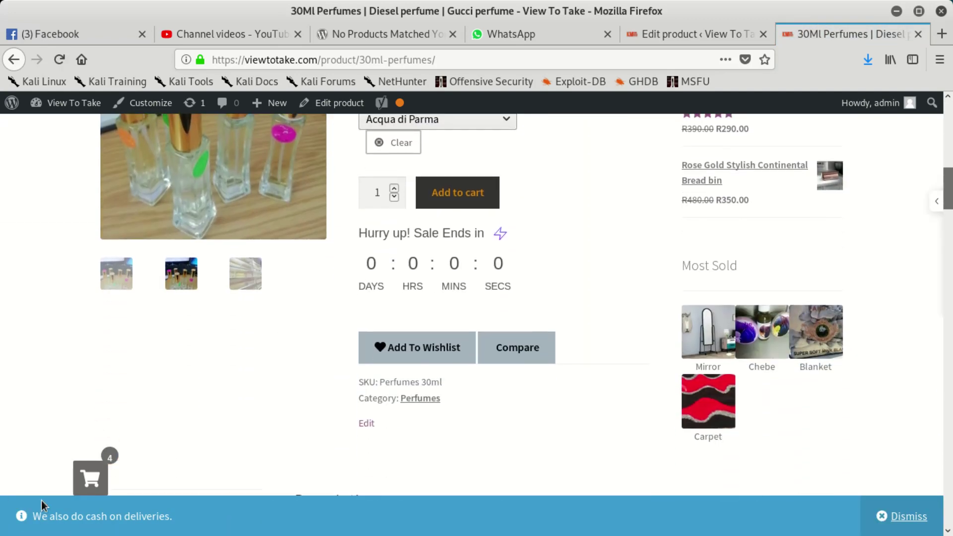
left_click(90, 478)
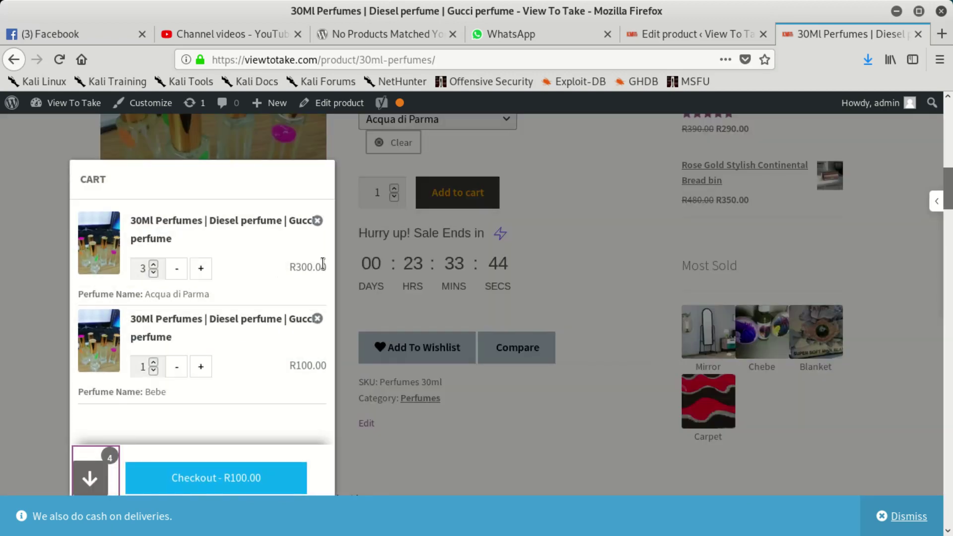
left_click(317, 221)
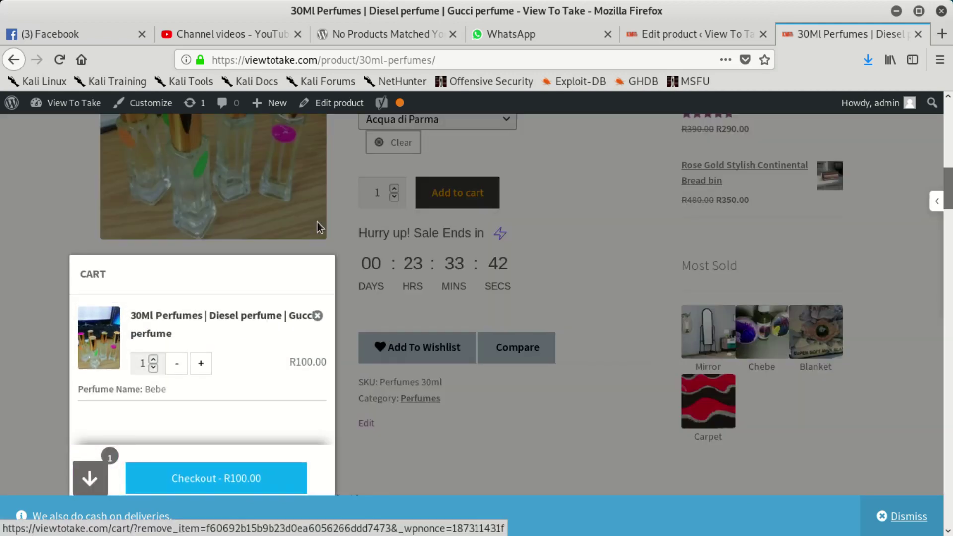
triple_click(318, 222)
left_click(97, 470)
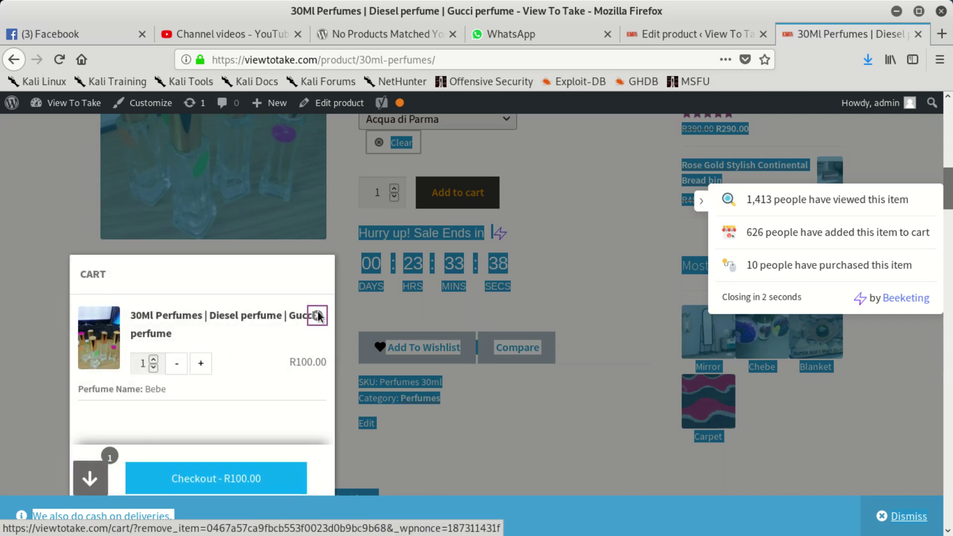
left_click(317, 316)
Close the cart and reload the 30Ml Perfumes product page
left_click(618, 203)
left_click(576, 54)
key("Return")
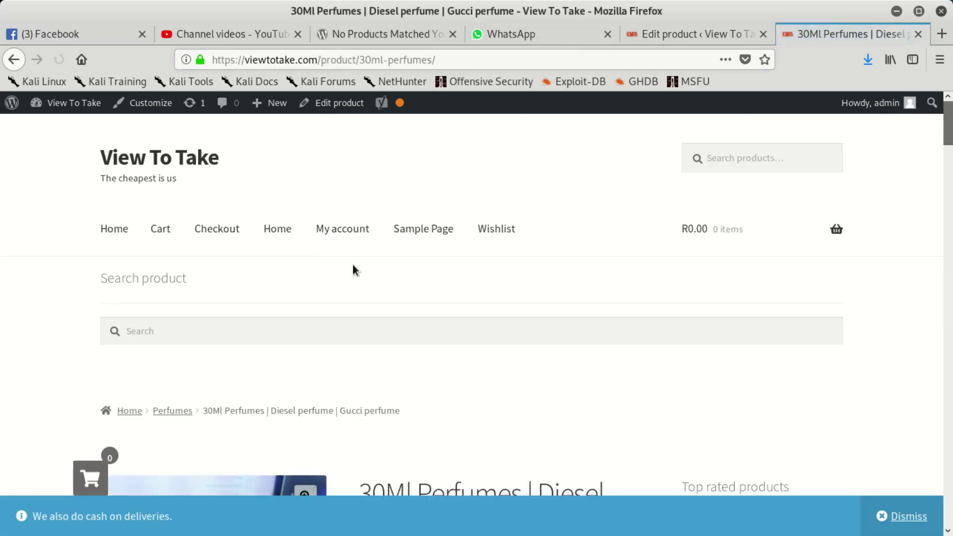
Try the perfume name options on the product page, selecting Aramis and finally Bebe
scroll(302, 317, "down", 10)
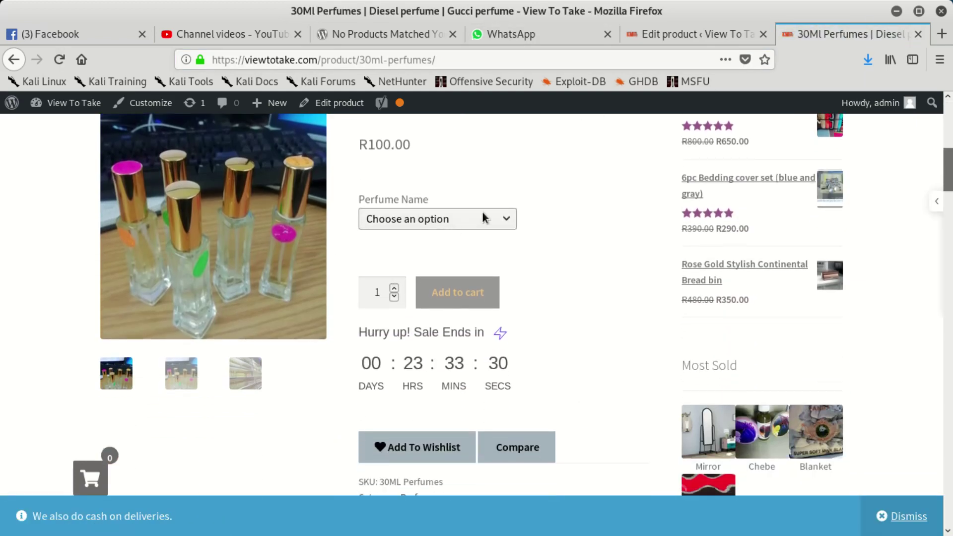
left_click(483, 214)
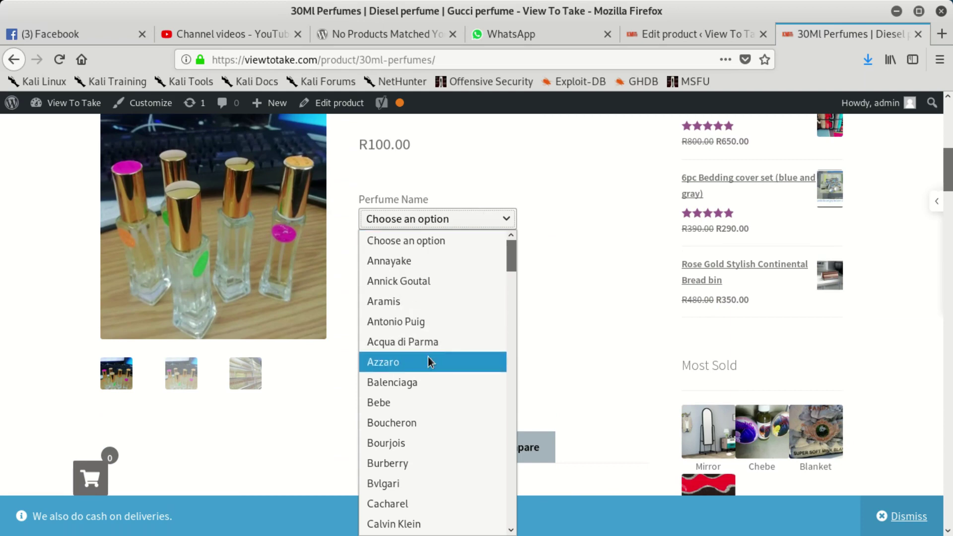
left_click(405, 241)
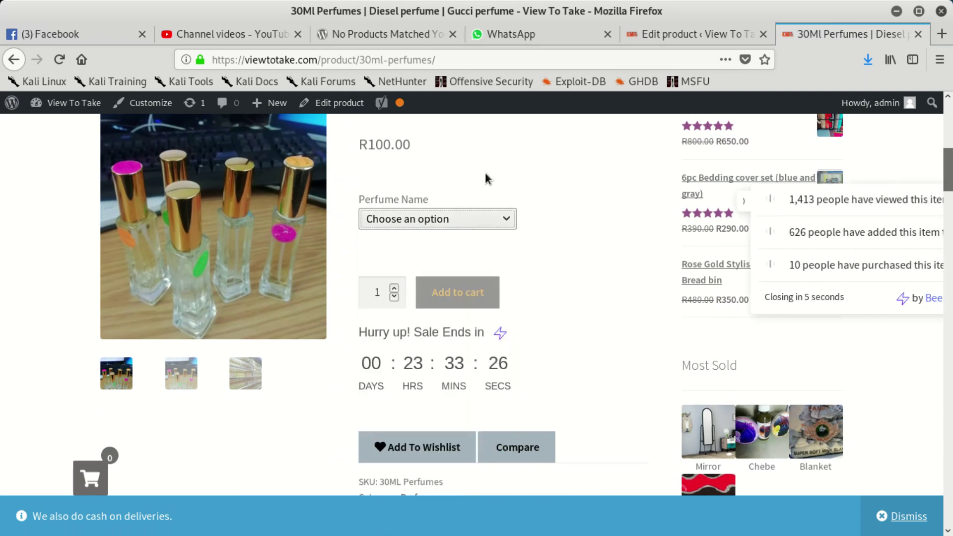
left_click(433, 218)
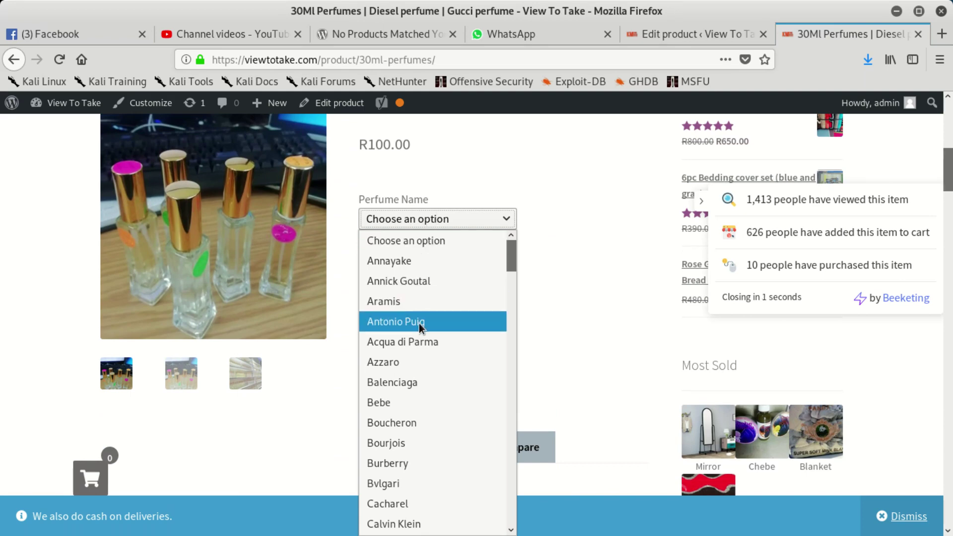
left_click(416, 301)
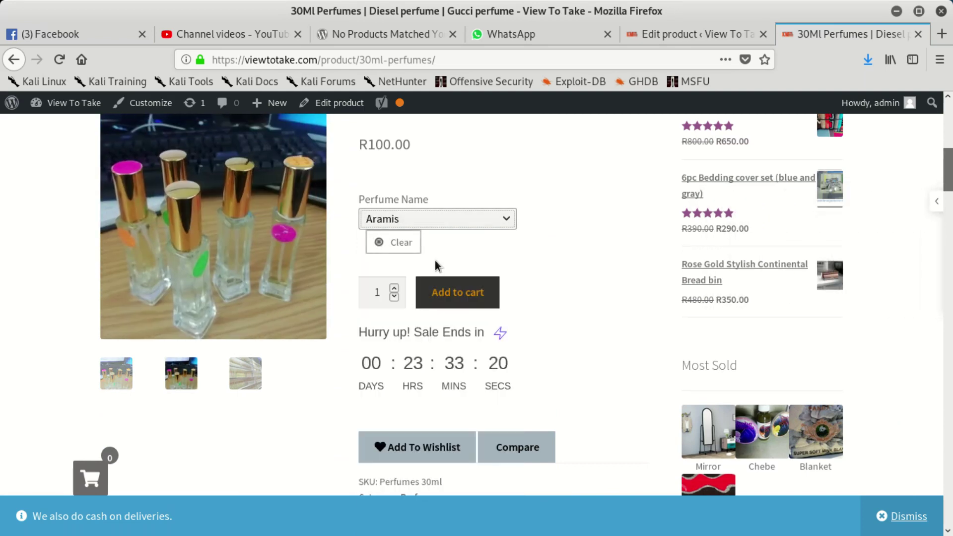
left_click(439, 223)
key("Down")
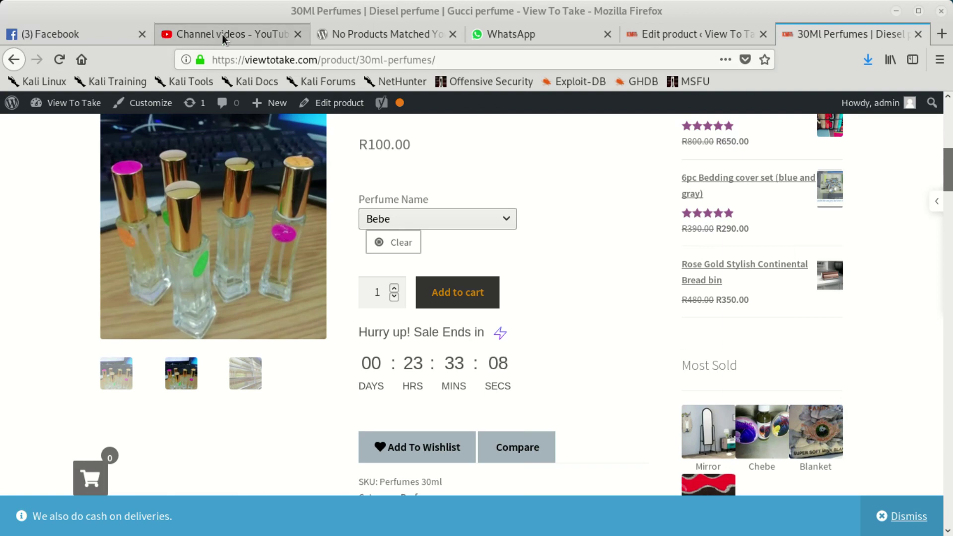
Return from the WordPress support topic to the Google results and select the full "Sorry, no products matched your selection" search query
left_click(397, 35)
scroll(286, 342, "up", 3)
scroll(287, 341, "up", 3)
left_click(14, 59)
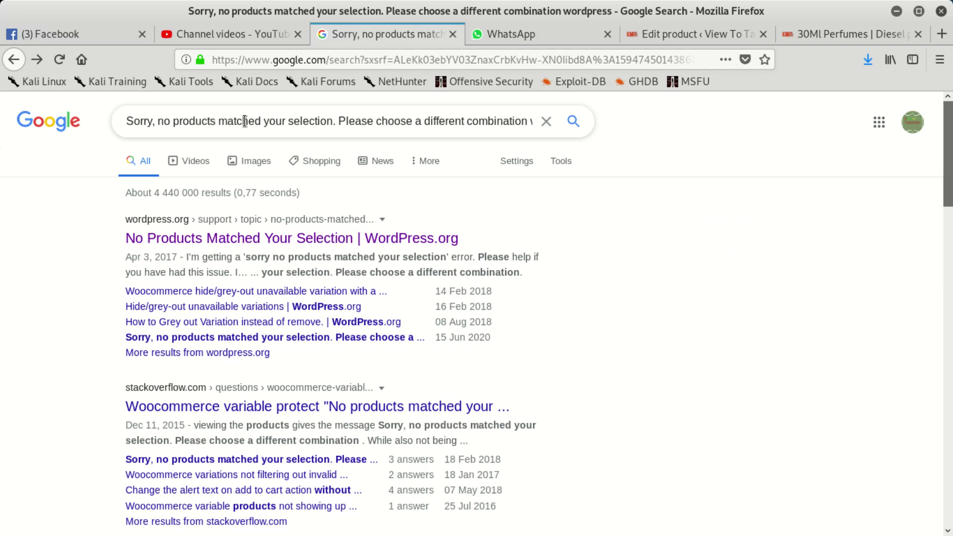
triple_click(345, 120)
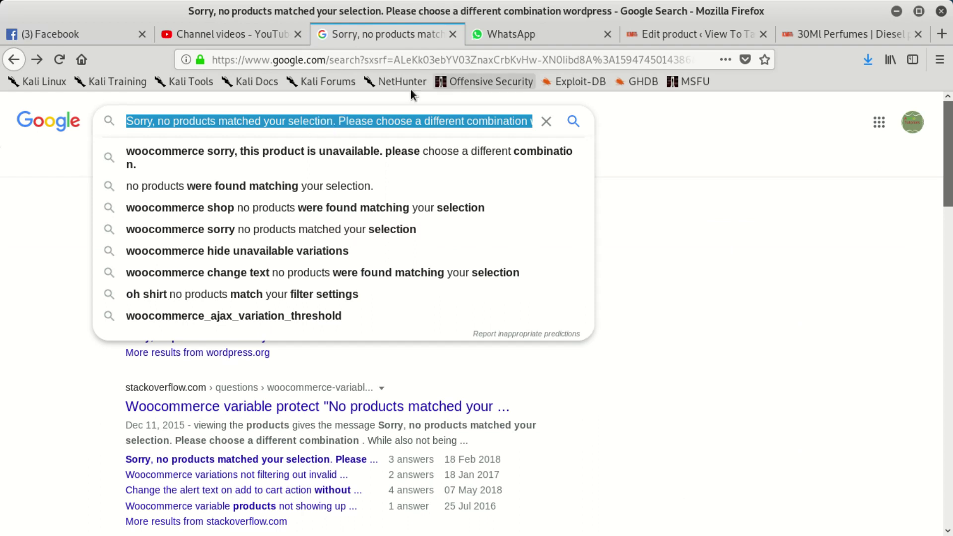
Switch to the WordPress product editor and change the perfume's product type to Simple product
left_click(700, 34)
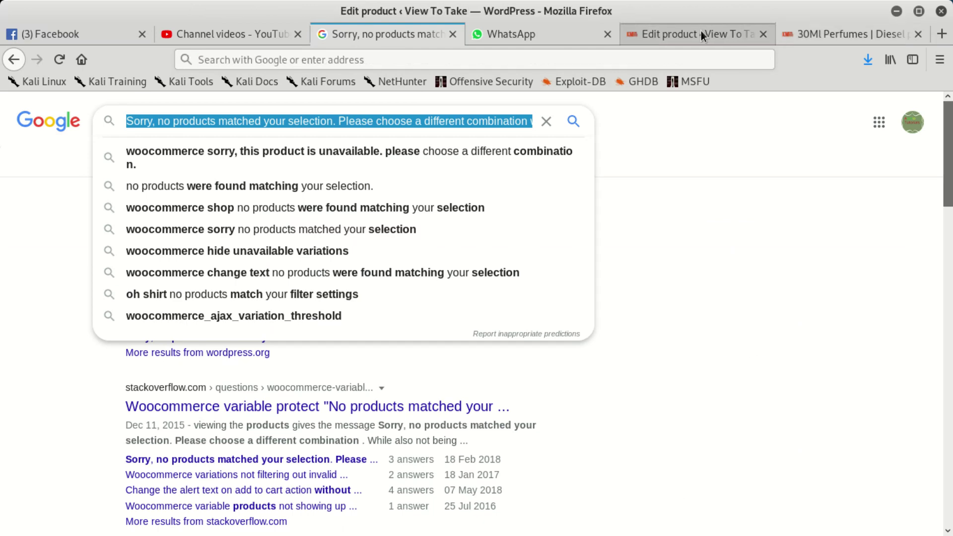
scroll(347, 268, "up", 5)
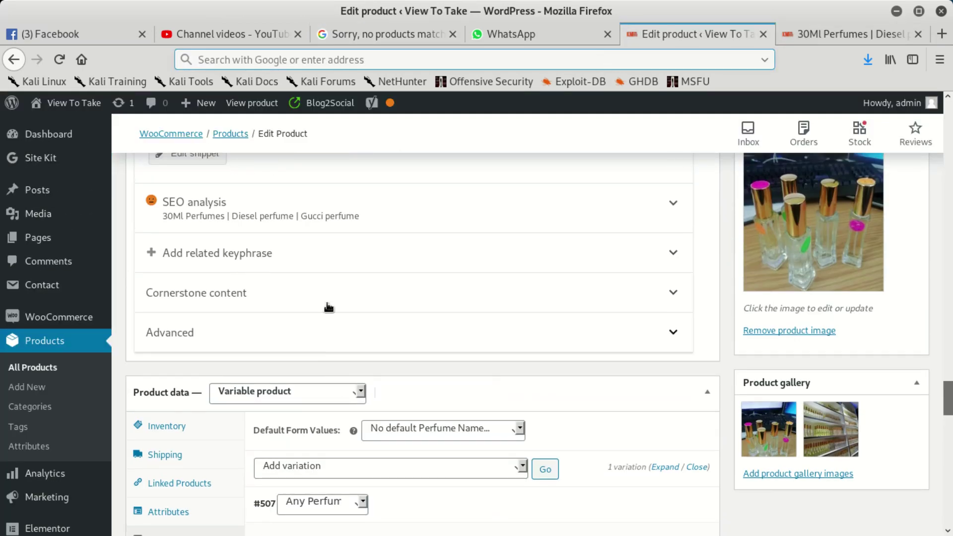
scroll(328, 308, "down", 3)
left_click(352, 240)
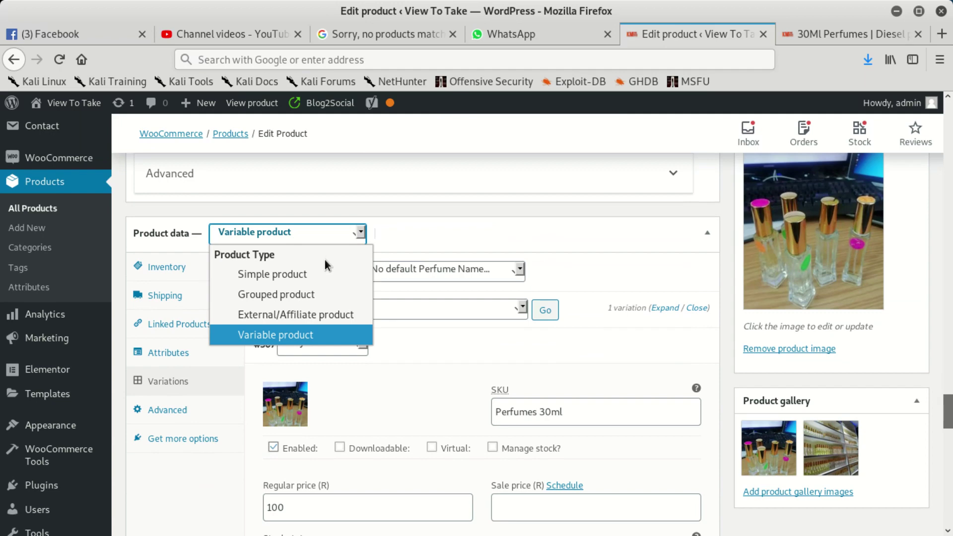
left_click(322, 276)
left_click(387, 277)
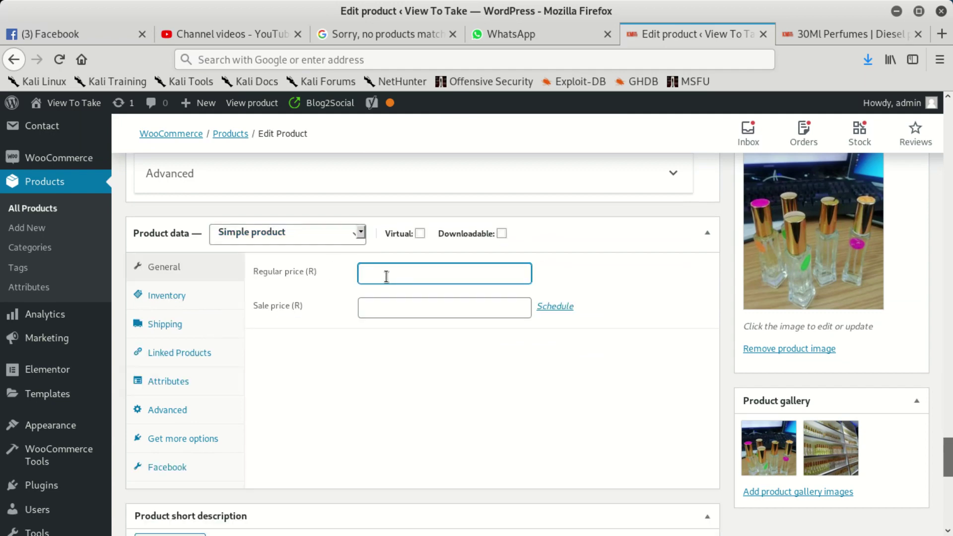
Save the edited product by updating it
scroll(658, 298, "up", 9)
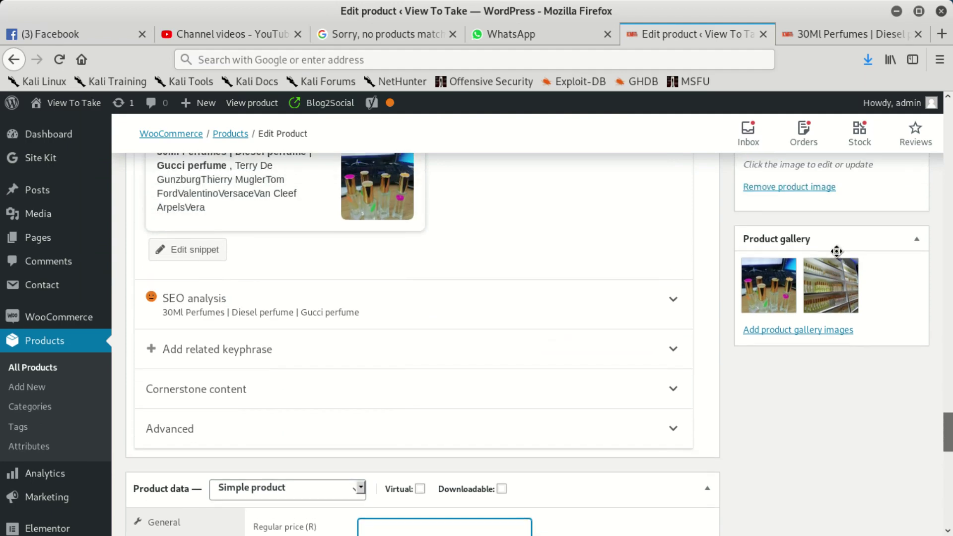
scroll(878, 218, "up", 12)
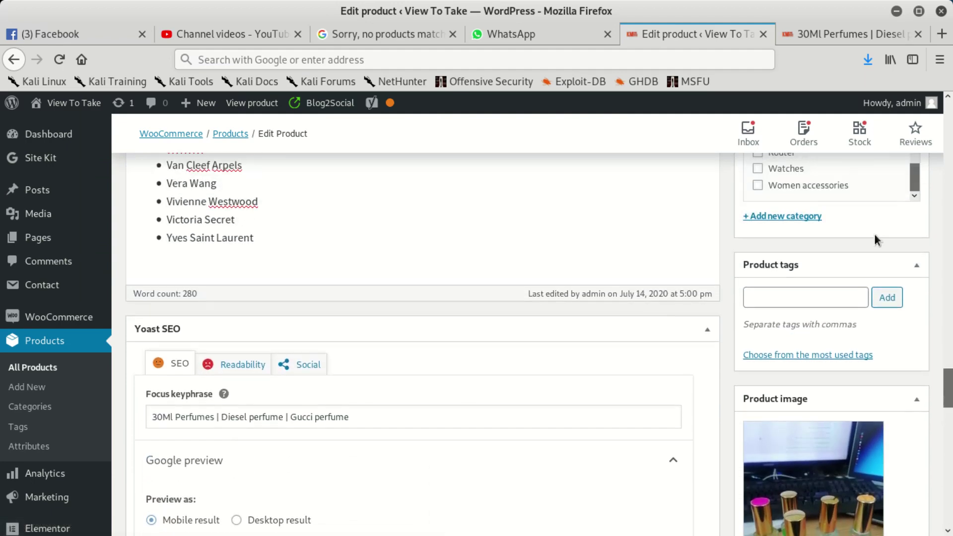
scroll(877, 236, "up", 1)
left_click(901, 296)
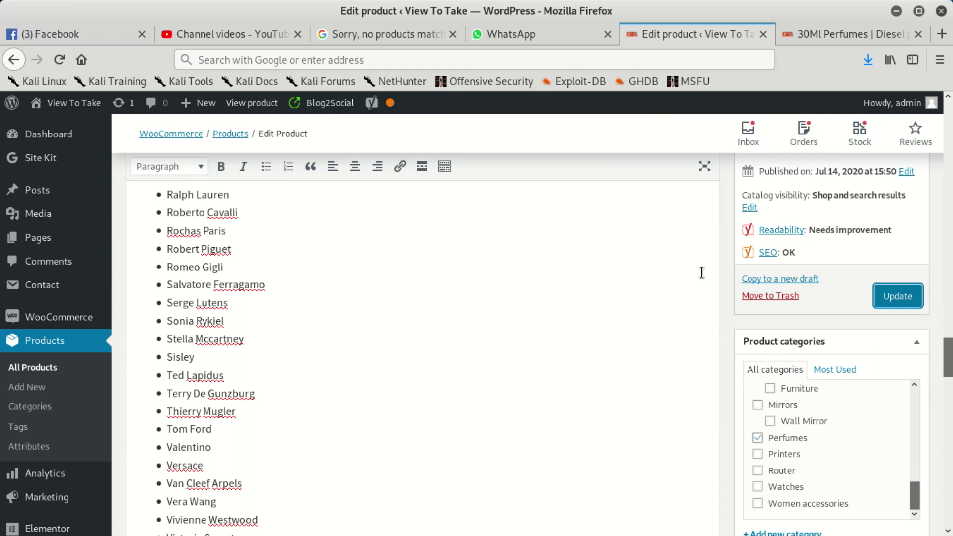
left_click(897, 296)
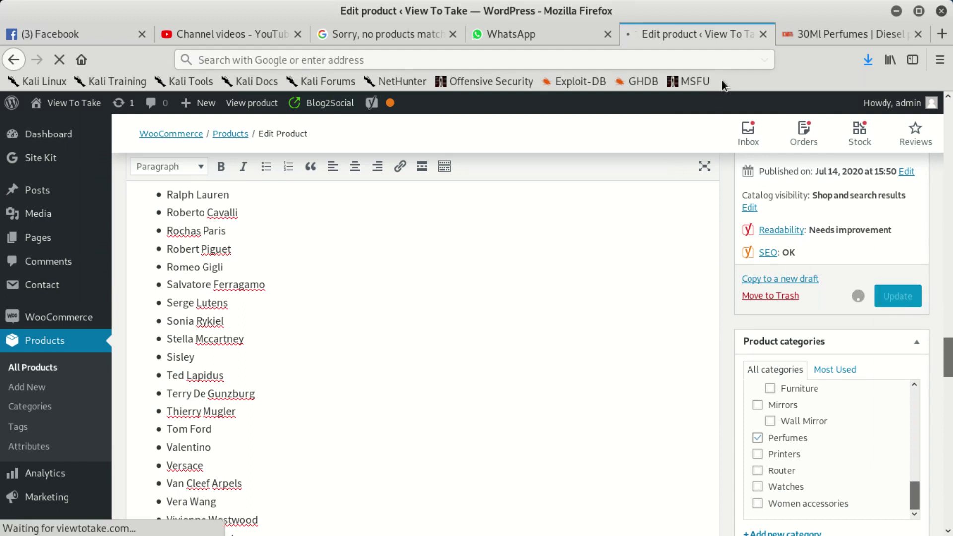
Reload the 30Ml Perfumes product page in the store and examine its availability and purchase options
left_click(806, 33)
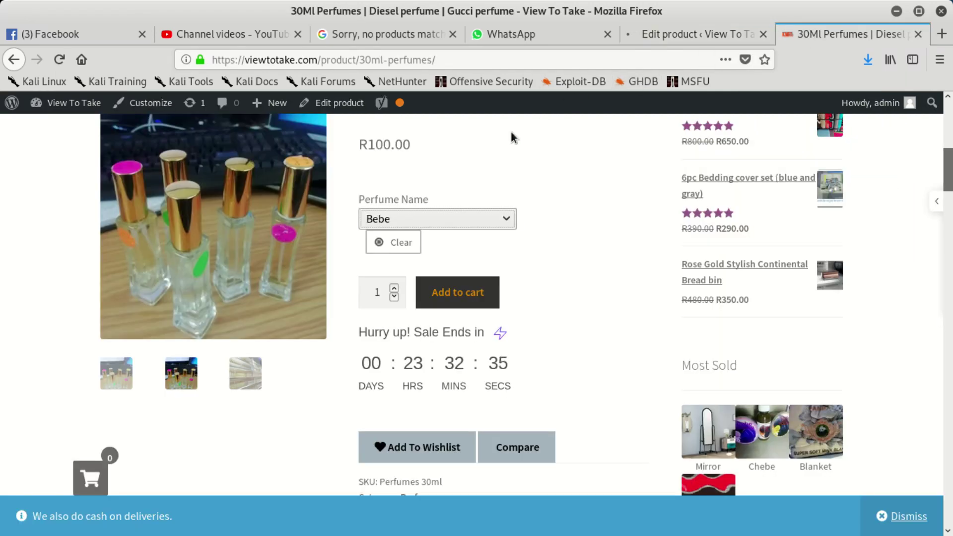
left_click(512, 58)
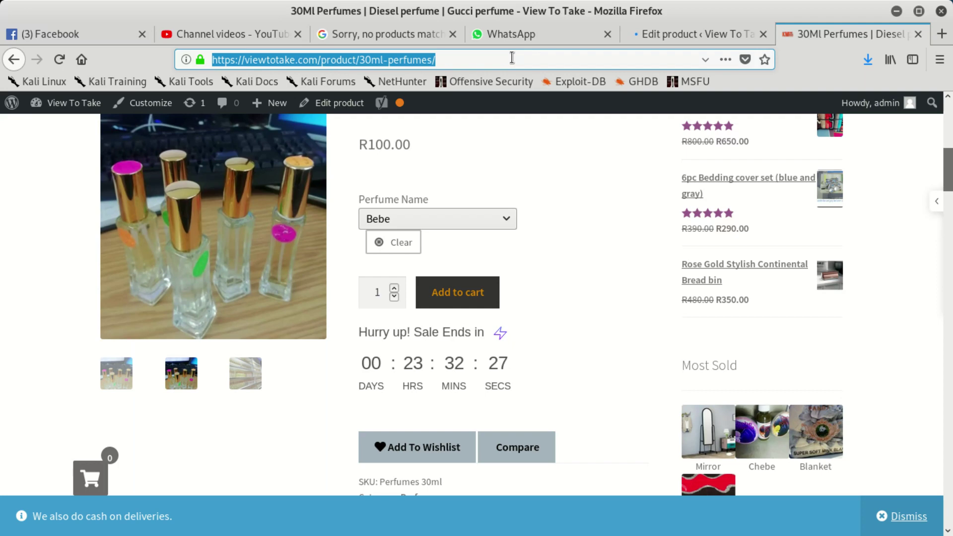
key("Return")
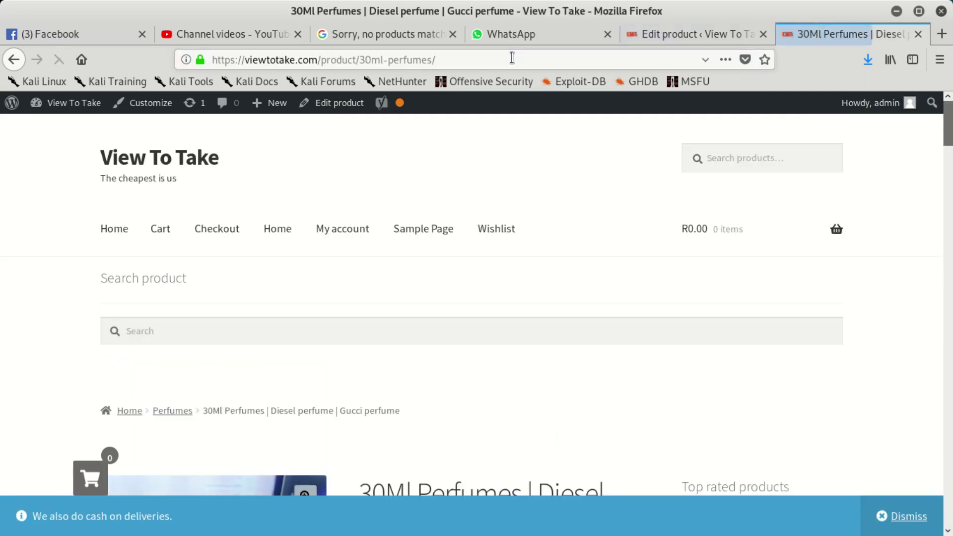
scroll(412, 280, "down", 4)
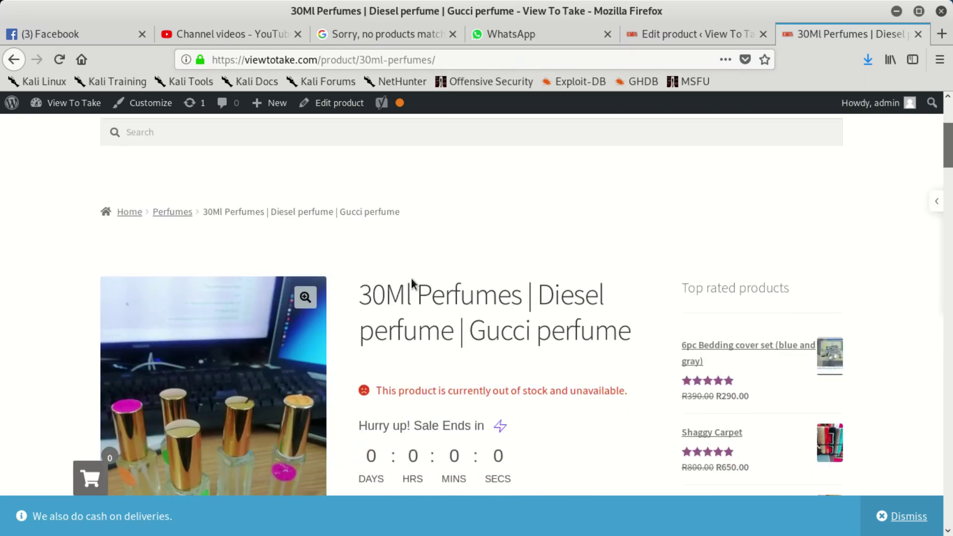
scroll(419, 376, "down", 5)
scroll(431, 315, "up", 2)
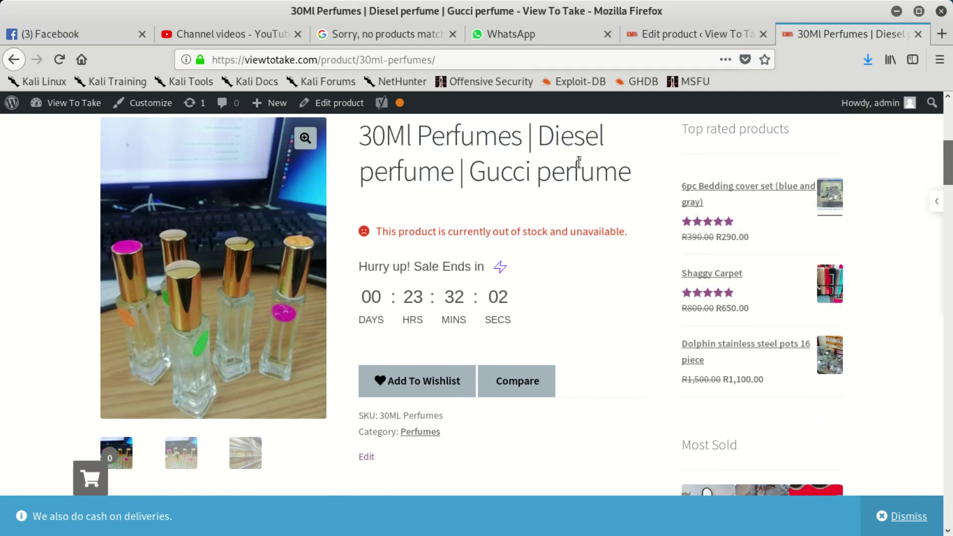
left_click(687, 34)
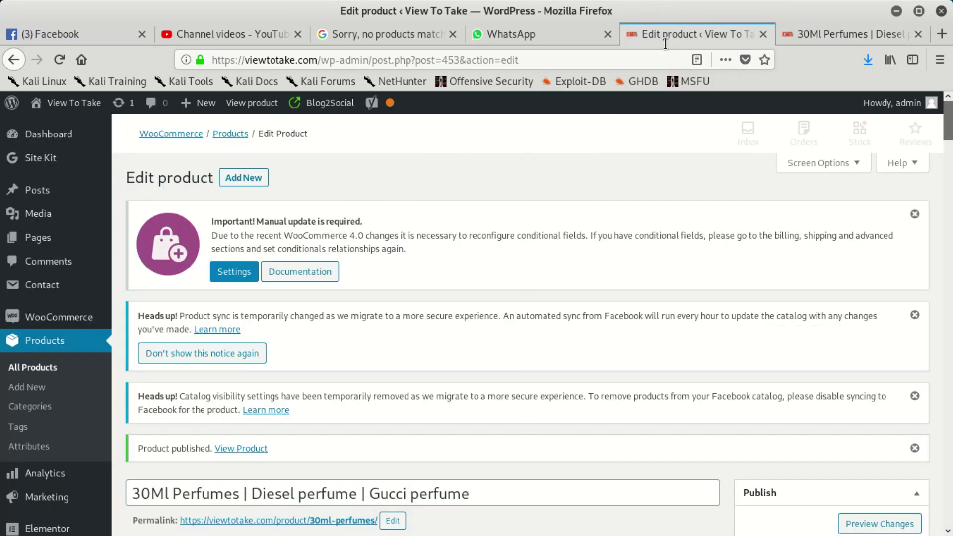
scroll(338, 406, "down", 5)
scroll(338, 407, "down", 15)
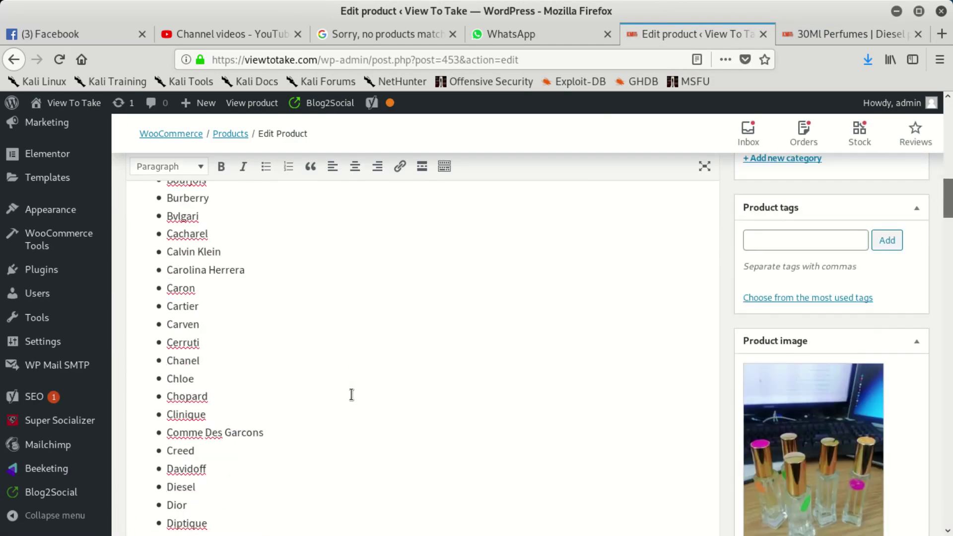
left_click(833, 35)
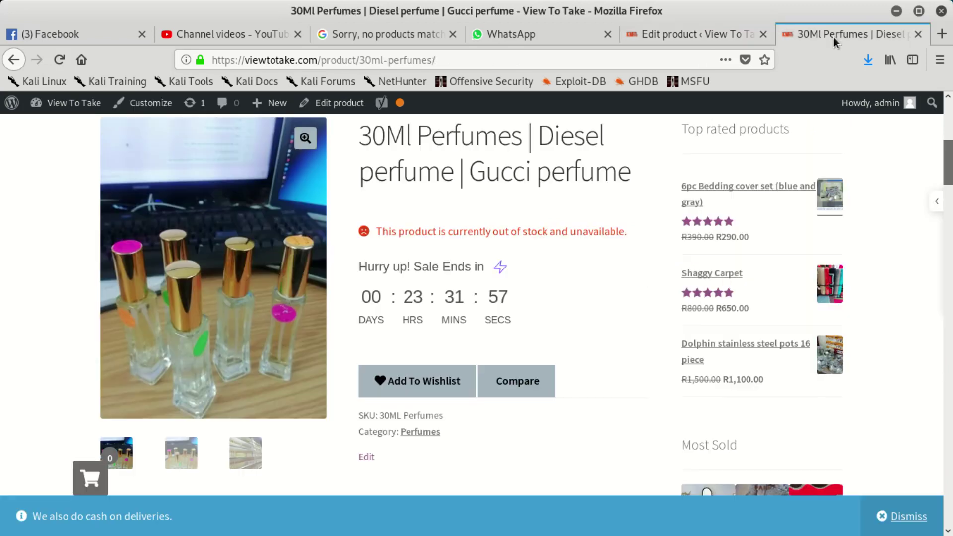
scroll(522, 292, "up", 3)
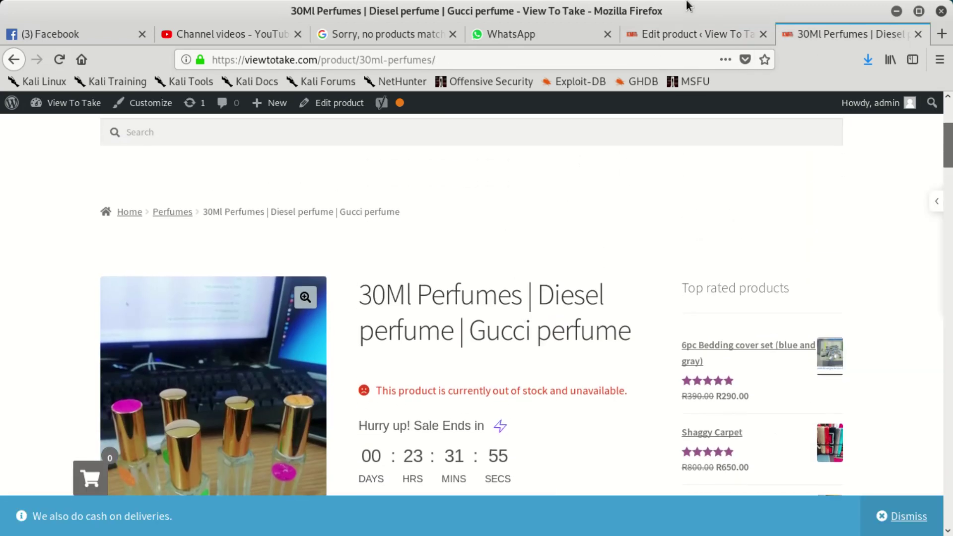
Return to the product editor and change the 30Ml Perfumes product type to Simple product
left_click(689, 33)
scroll(367, 397, "down", 8)
scroll(356, 414, "down", 10)
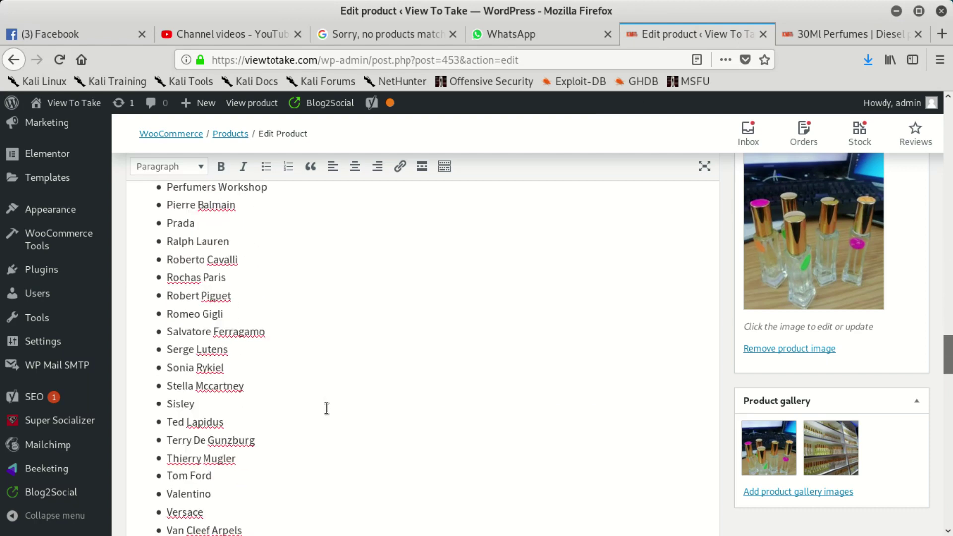
scroll(326, 408, "down", 10)
scroll(304, 426, "down", 10)
scroll(357, 386, "down", 3)
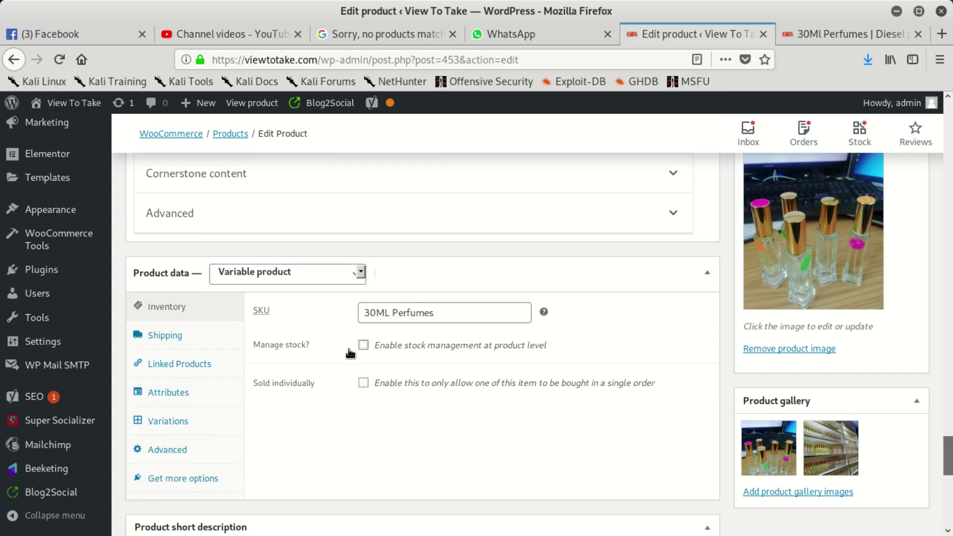
left_click(346, 276)
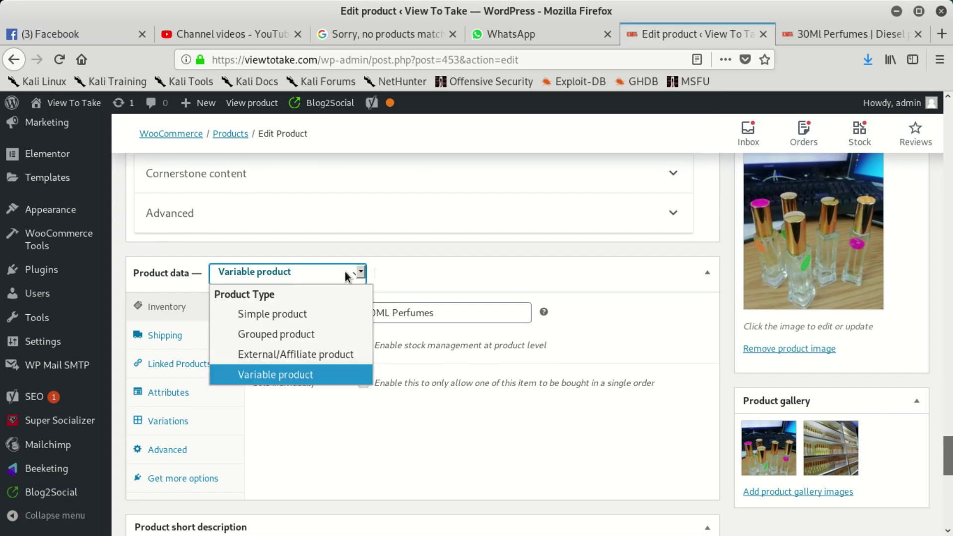
left_click(339, 315)
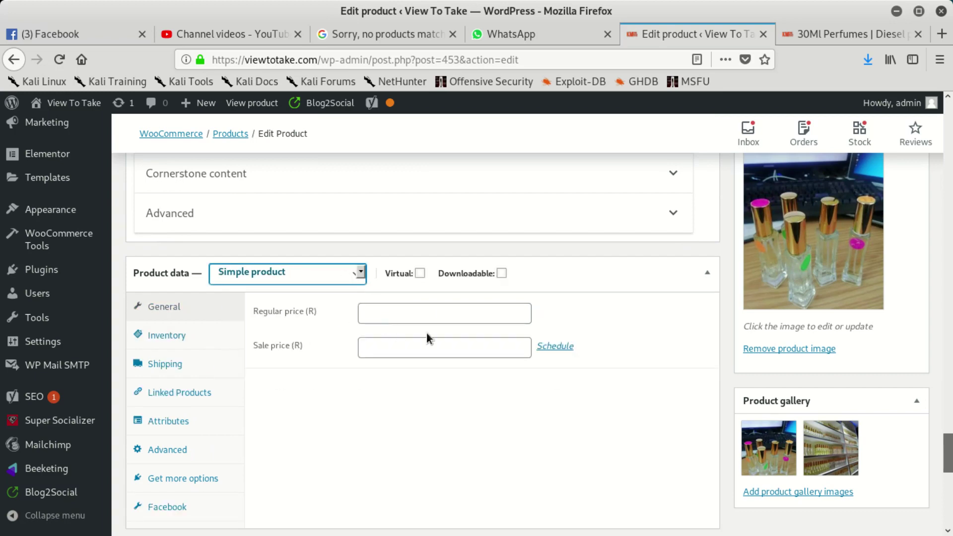
Set the simple product's regular price to 100, leave the sale price empty, and update the product
left_click(433, 316)
type("100")
left_click(429, 349)
scroll(824, 266, "up", 10)
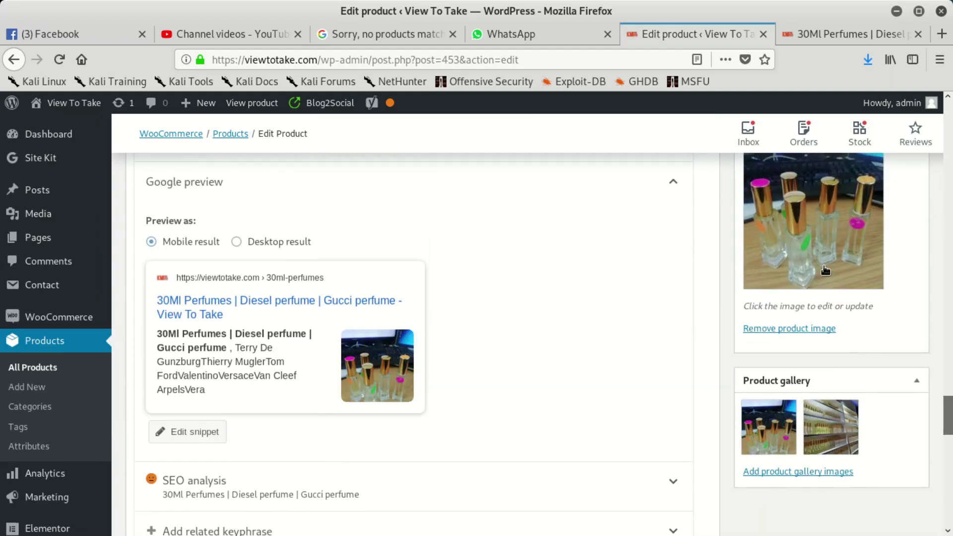
scroll(824, 270, "up", 10)
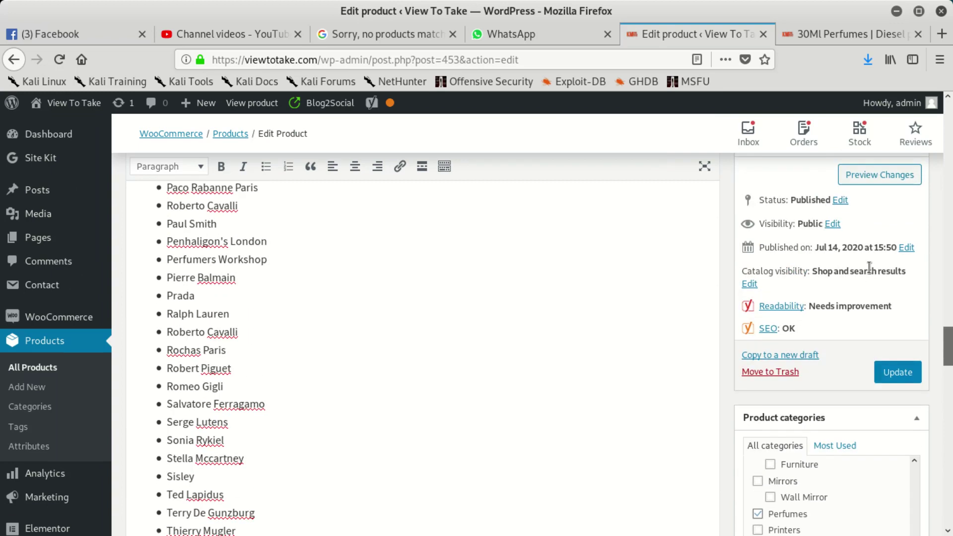
left_click(877, 373)
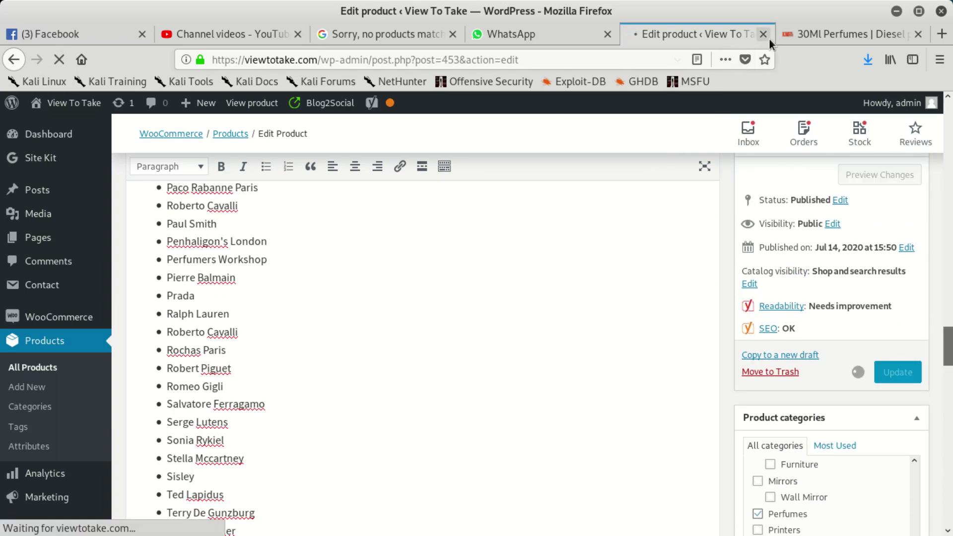
Reload the 30Ml Perfumes page in the store and examine its price, stock status and the full perfume name list in the description
left_click(802, 34)
left_click(495, 61)
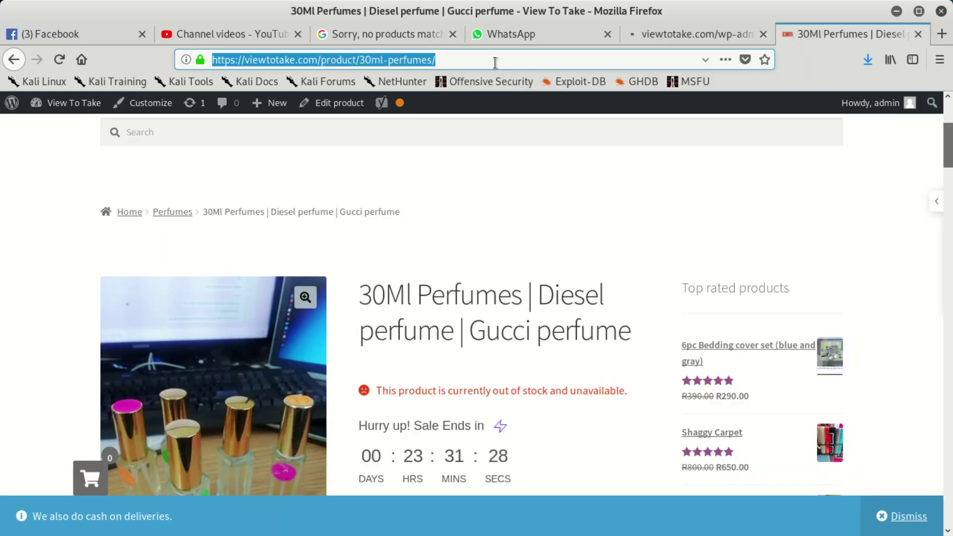
key("Return")
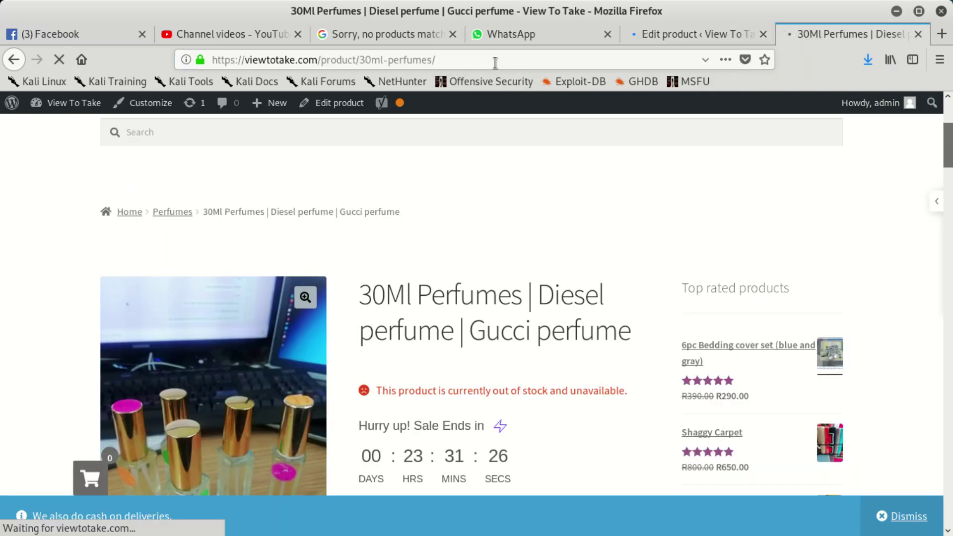
scroll(514, 191, "down", 10)
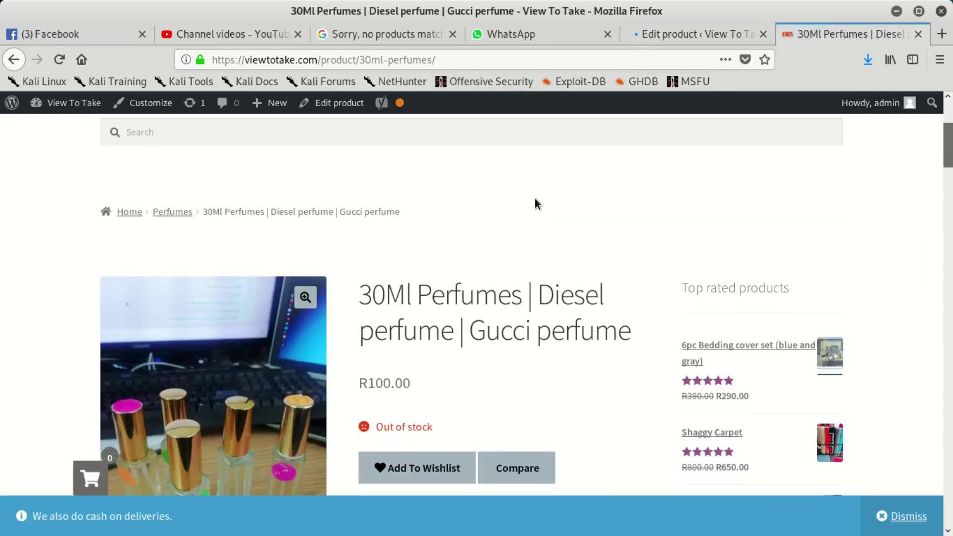
scroll(551, 217, "down", 12)
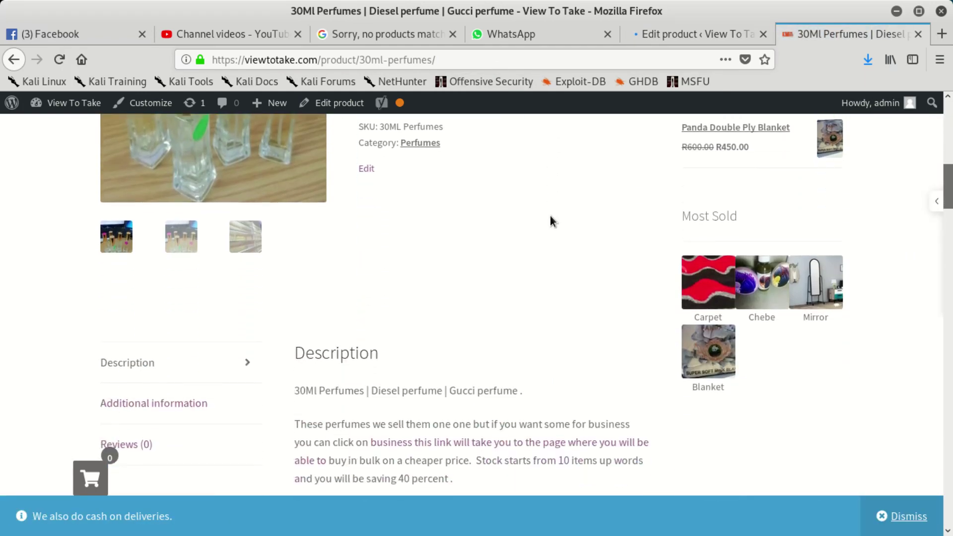
scroll(448, 227, "down", 15)
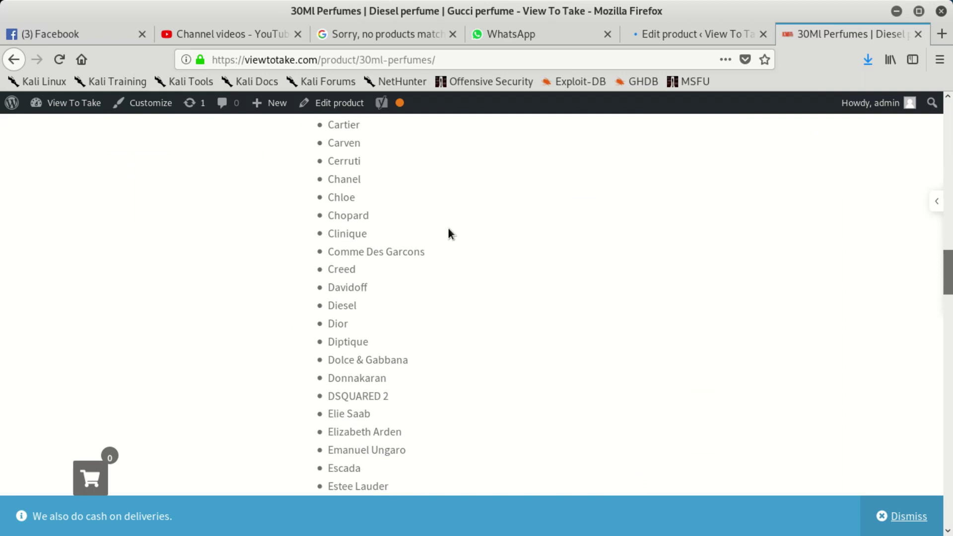
scroll(446, 226, "down", 20)
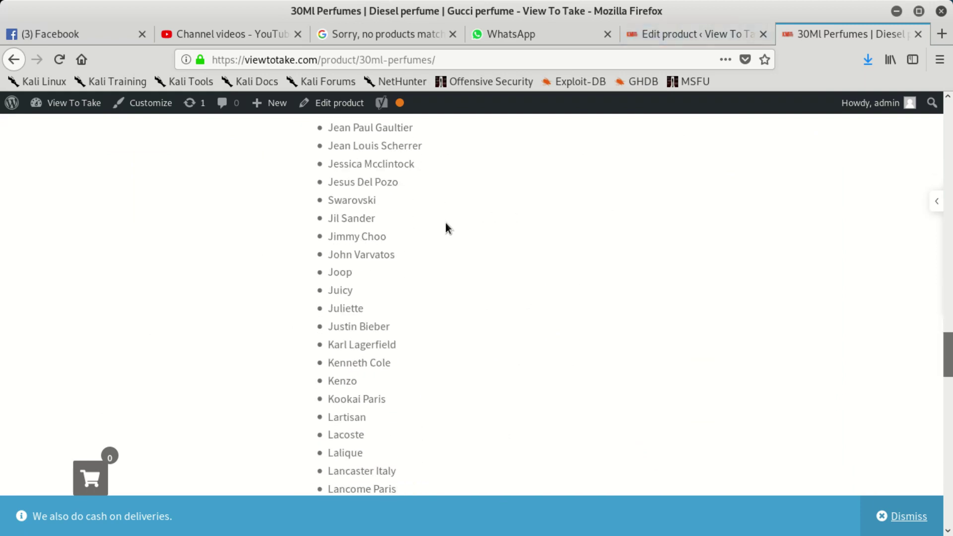
scroll(443, 233, "down", 10)
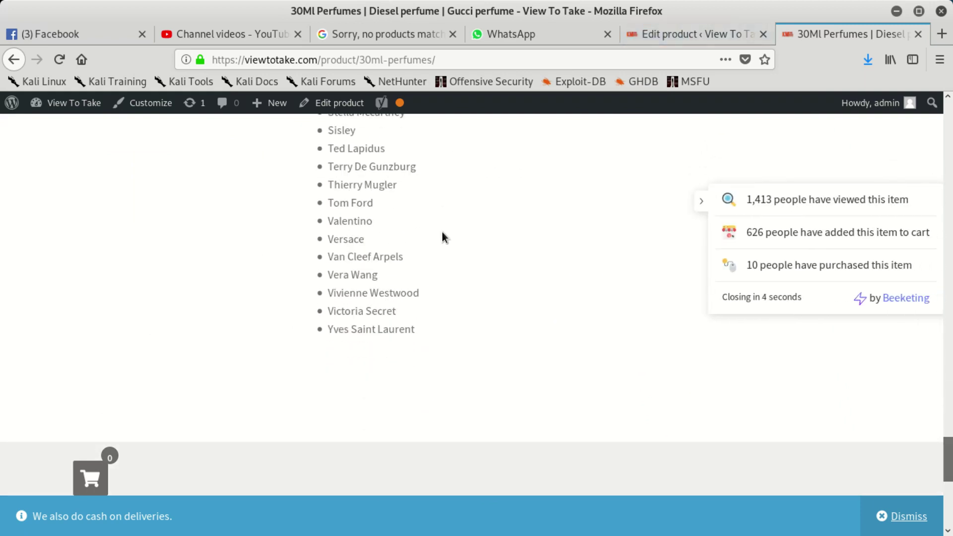
scroll(400, 311, "up", 15)
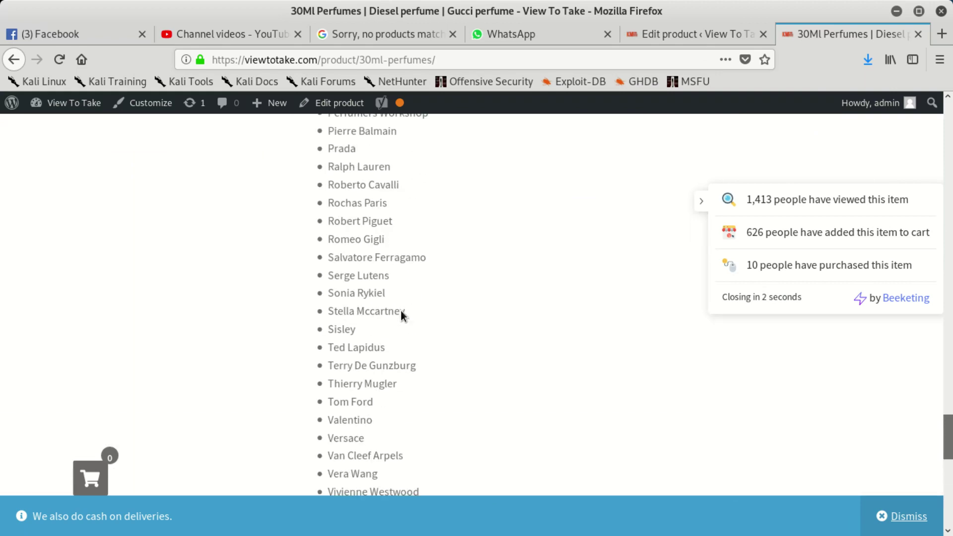
scroll(401, 311, "up", 20)
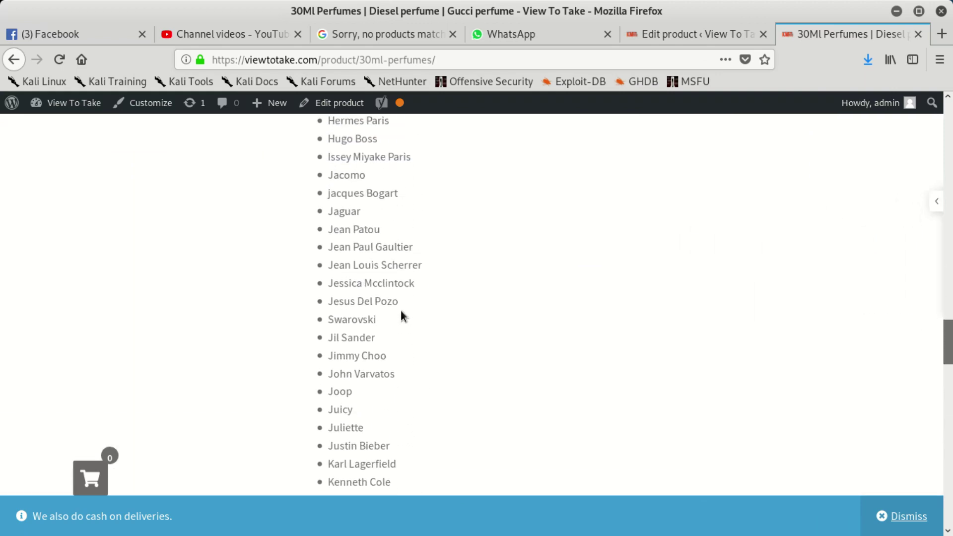
scroll(401, 311, "up", 20)
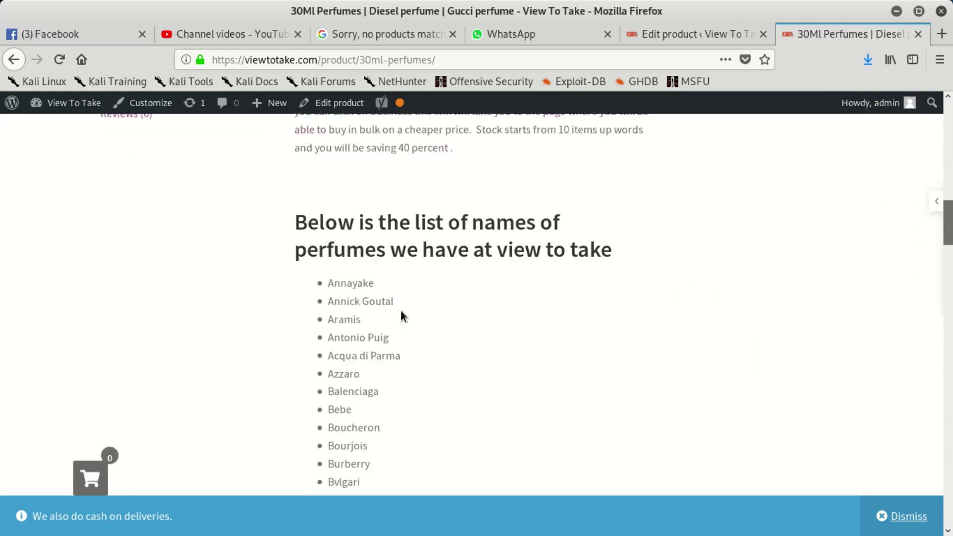
scroll(410, 288, "up", 3)
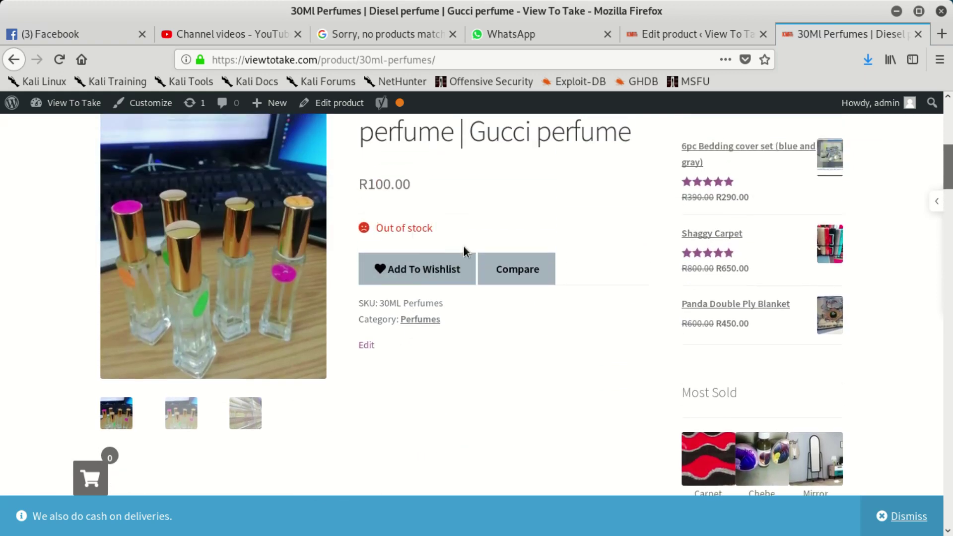
Go back to the product editor and change the perfume's product type to Variable product
left_click(705, 37)
scroll(327, 348, "down", 3)
scroll(398, 377, "down", 20)
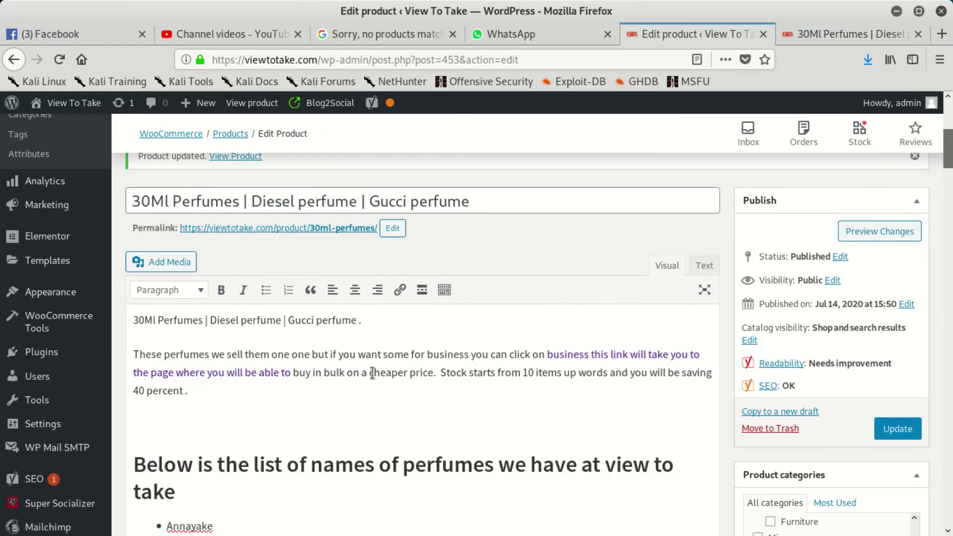
scroll(398, 389, "down", 15)
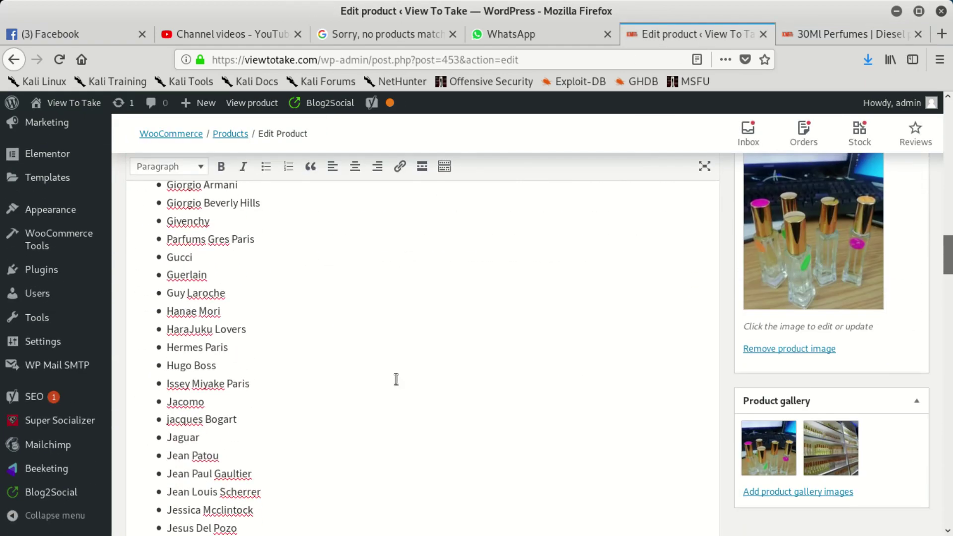
scroll(411, 425, "down", 15)
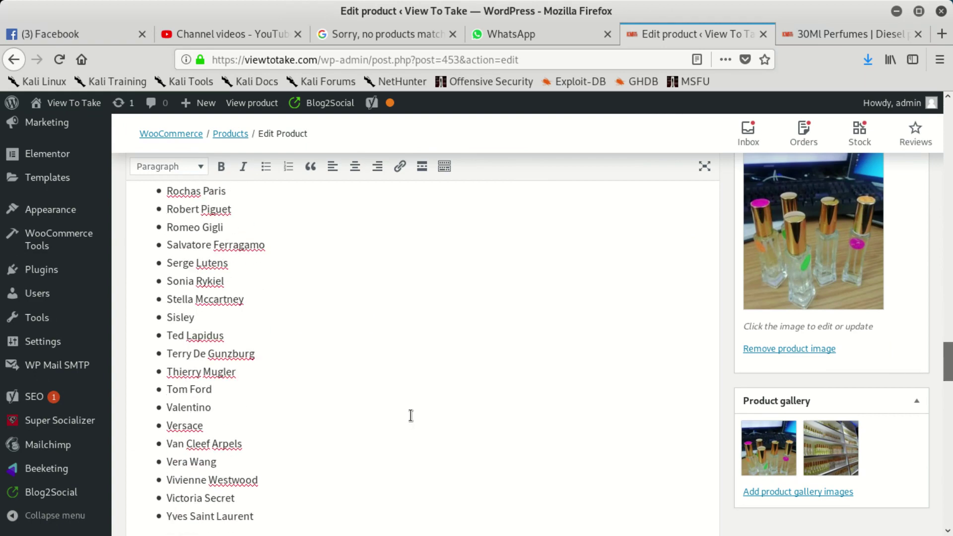
scroll(404, 415, "down", 8)
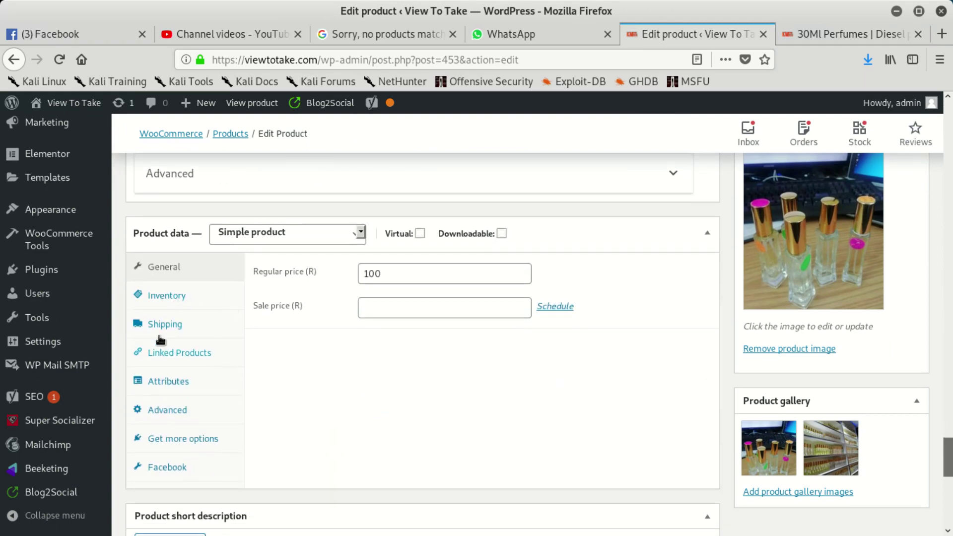
left_click(188, 410)
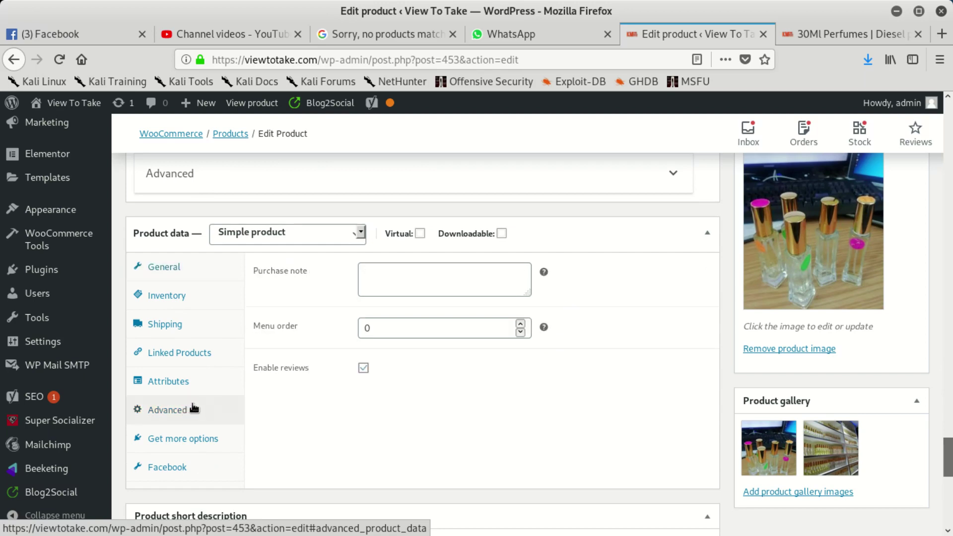
left_click(284, 233)
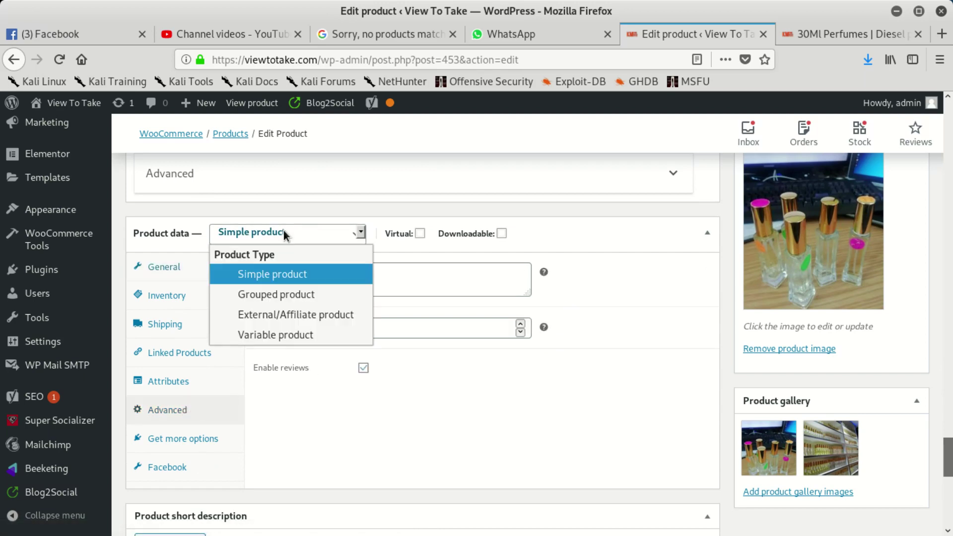
left_click(287, 335)
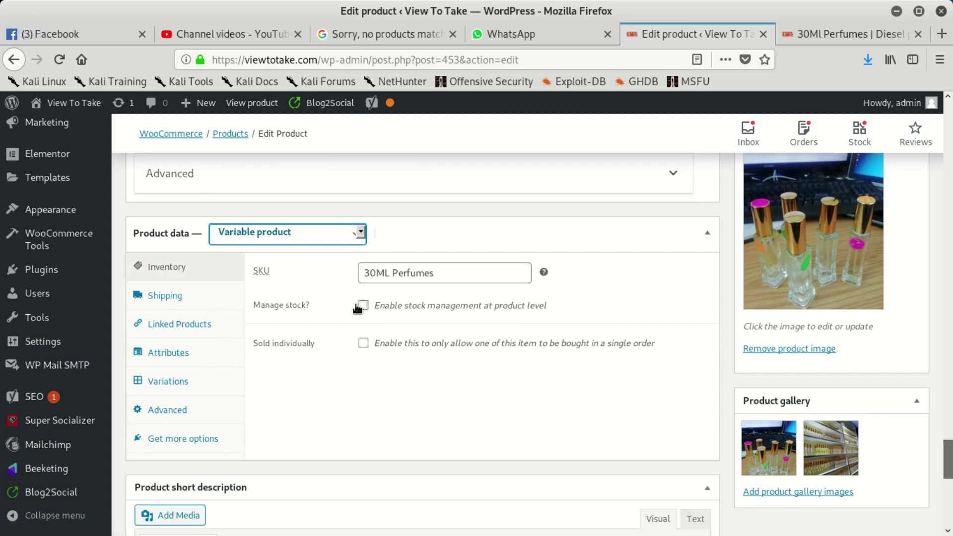
Open the product's variations and examine the choices for adding or creating variations
left_click(168, 381)
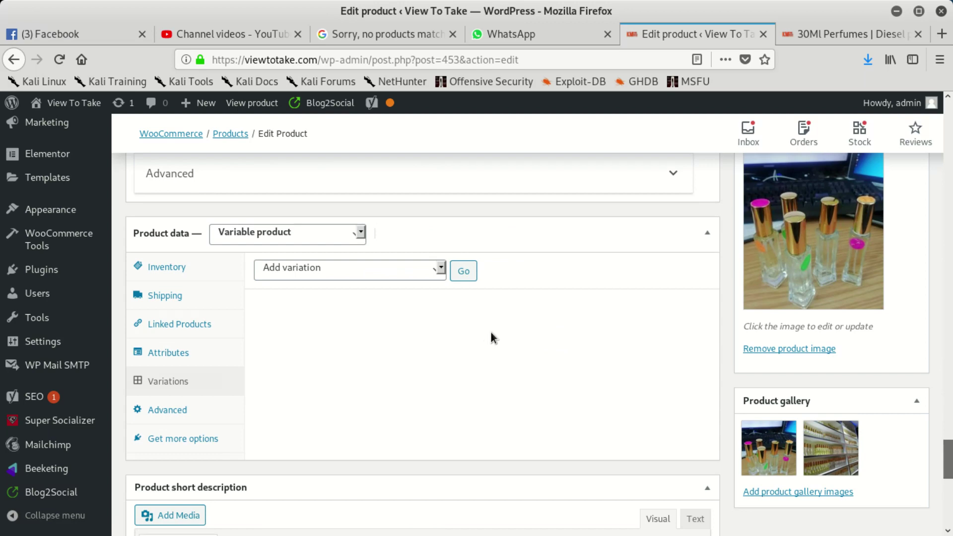
left_click(440, 272)
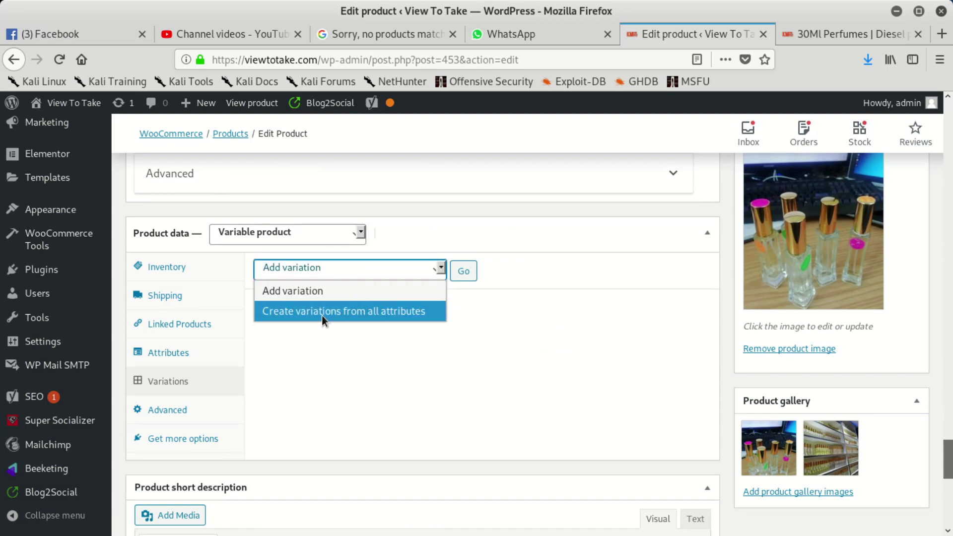
left_click(257, 352)
left_click(431, 271)
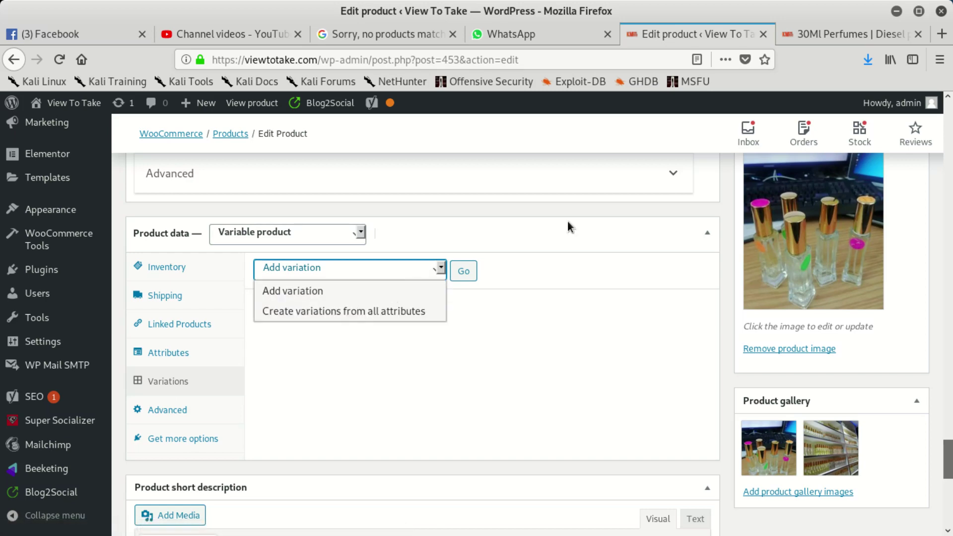
Update the perfume product to save it as a variable product
scroll(709, 308, "up", 5)
scroll(709, 317, "up", 10)
scroll(845, 247, "up", 5)
scroll(871, 271, "up", 3)
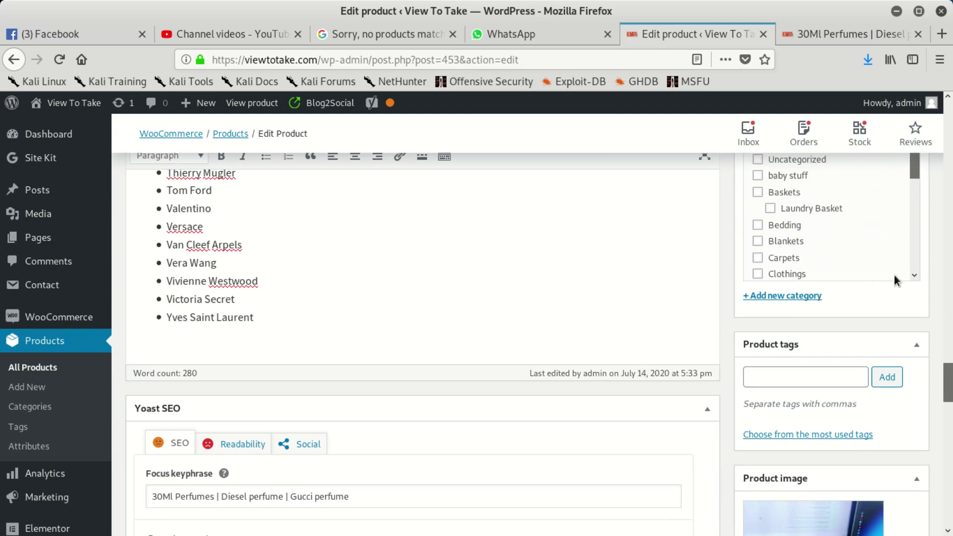
scroll(895, 275, "up", 6)
left_click(895, 373)
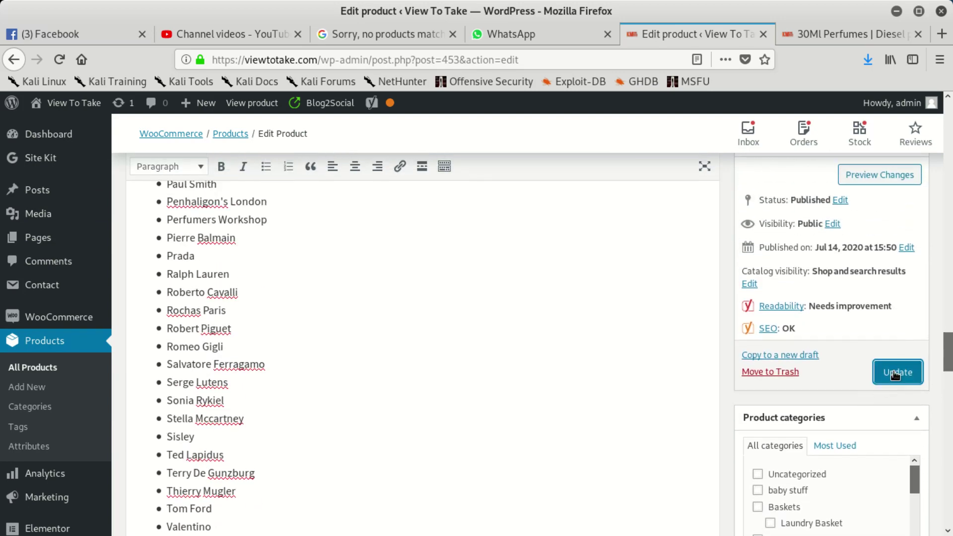
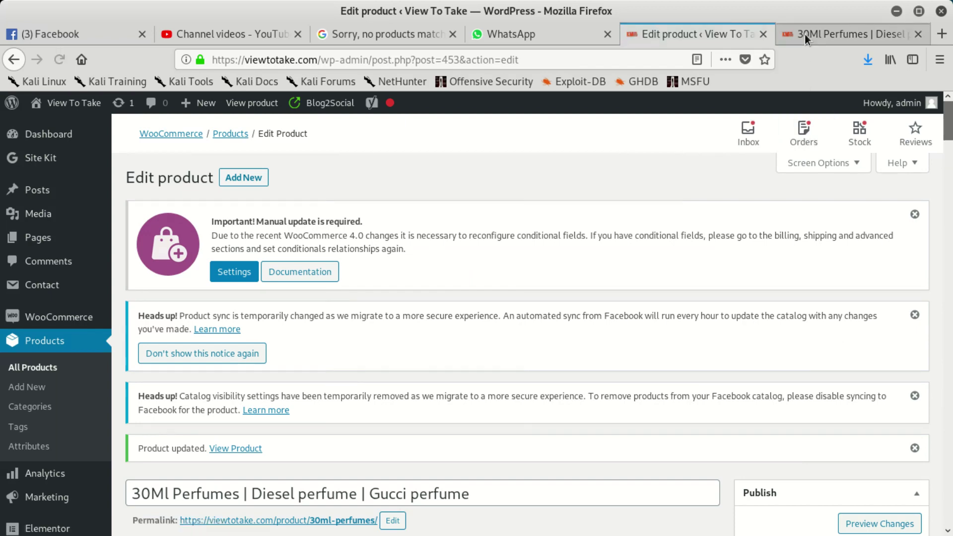
Reload the 30Ml Perfumes store page and examine its availability and description with the product saved as variable
left_click(563, 60)
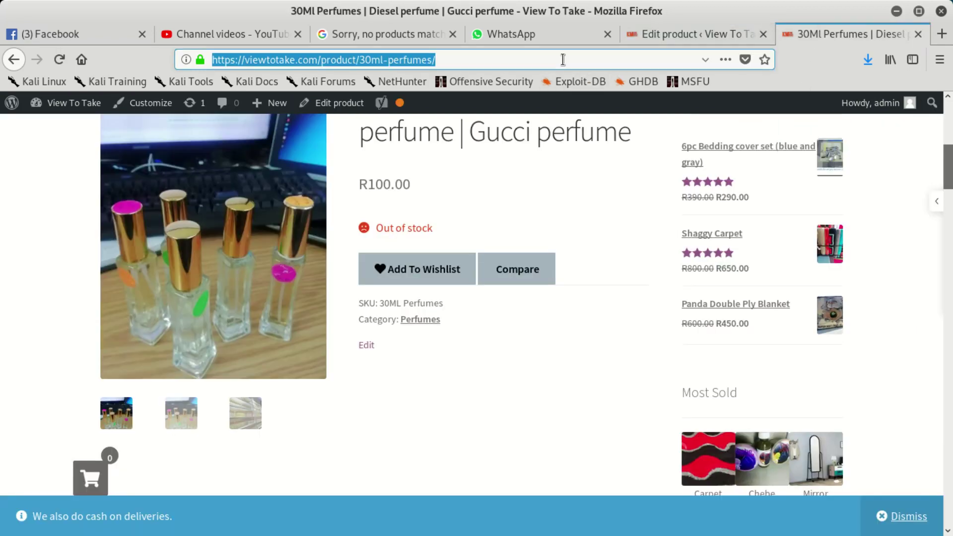
key("Return")
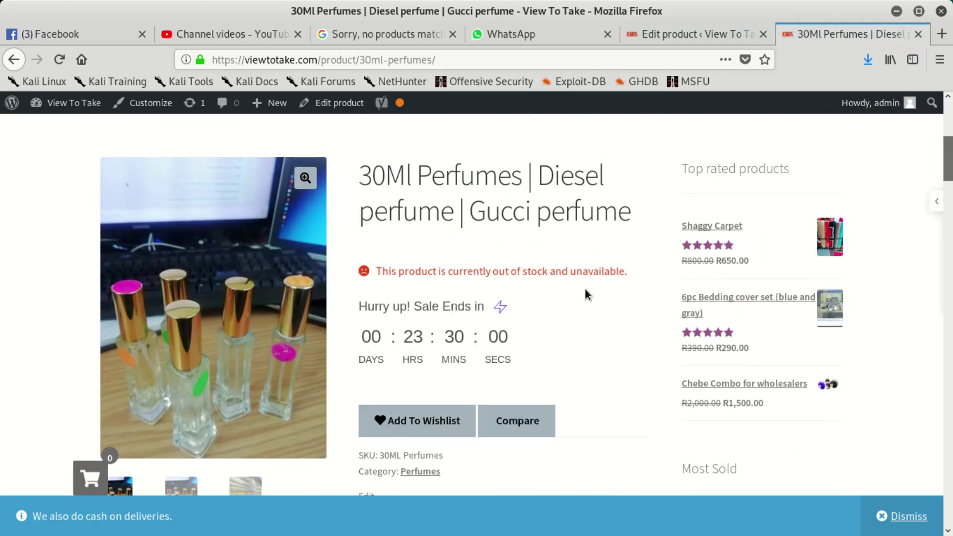
scroll(520, 281, "down", 5)
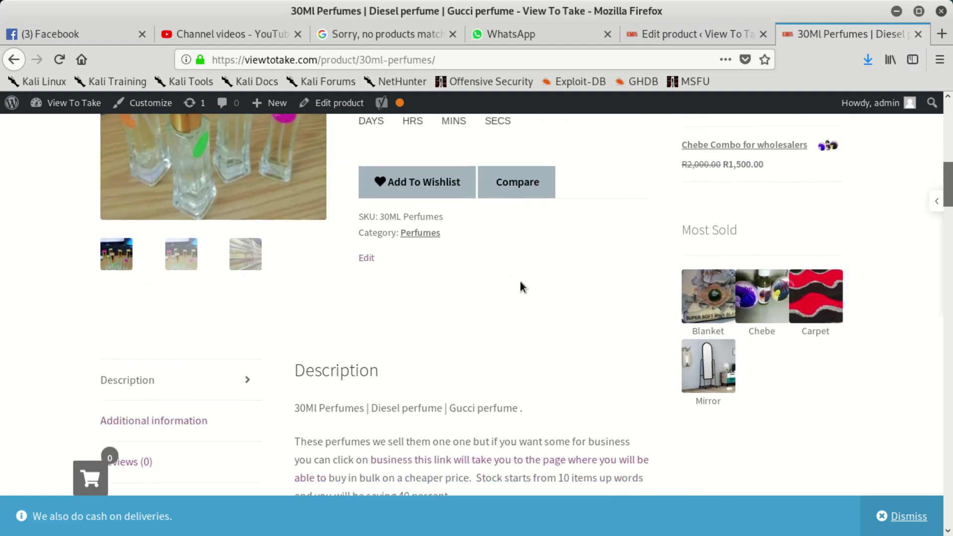
scroll(520, 281, "down", 5)
scroll(536, 271, "down", 10)
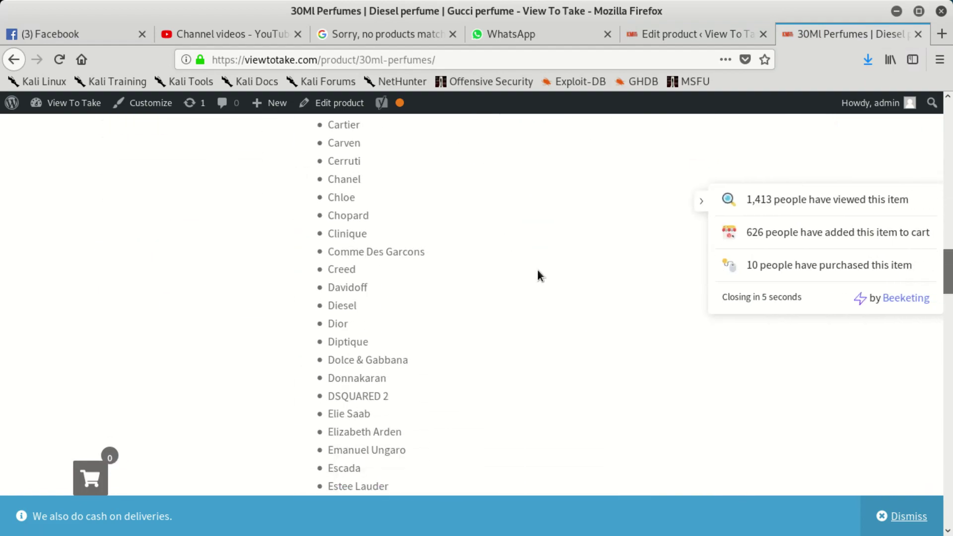
Return to the product editor, keep Variable product as the product type, and add a single variation set to any perfume name
left_click(711, 35)
scroll(400, 380, "down", 10)
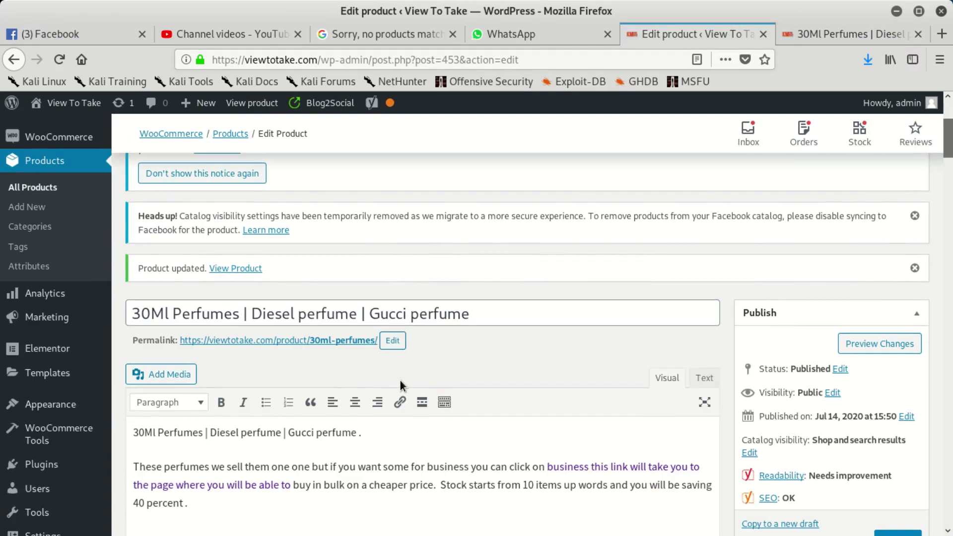
scroll(400, 380, "down", 15)
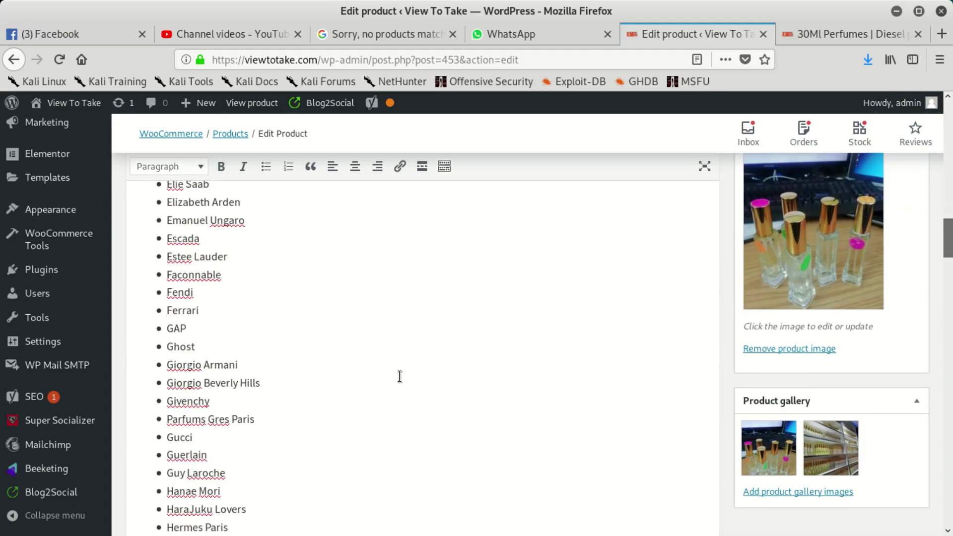
scroll(400, 376, "down", 20)
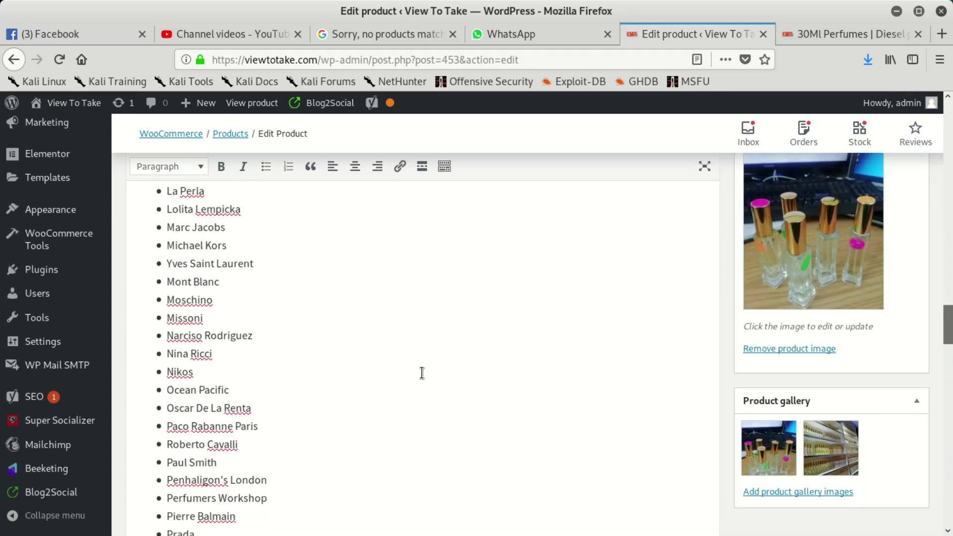
scroll(422, 373, "down", 20)
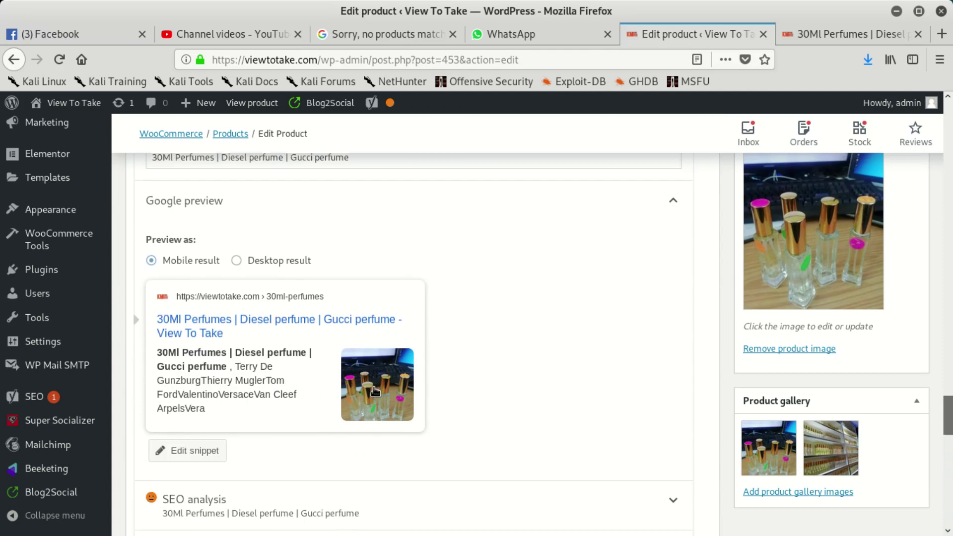
scroll(341, 392, "down", 8)
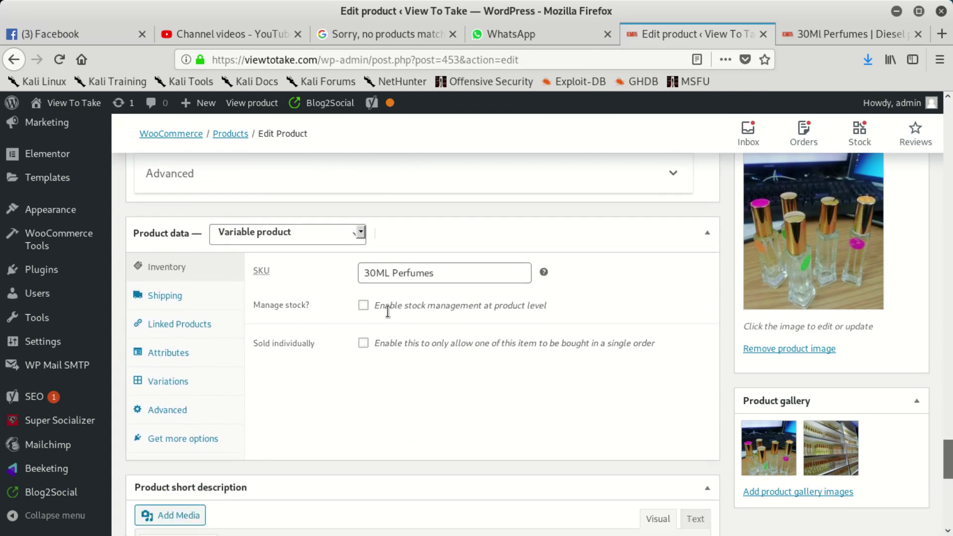
left_click(336, 229)
left_click(306, 341)
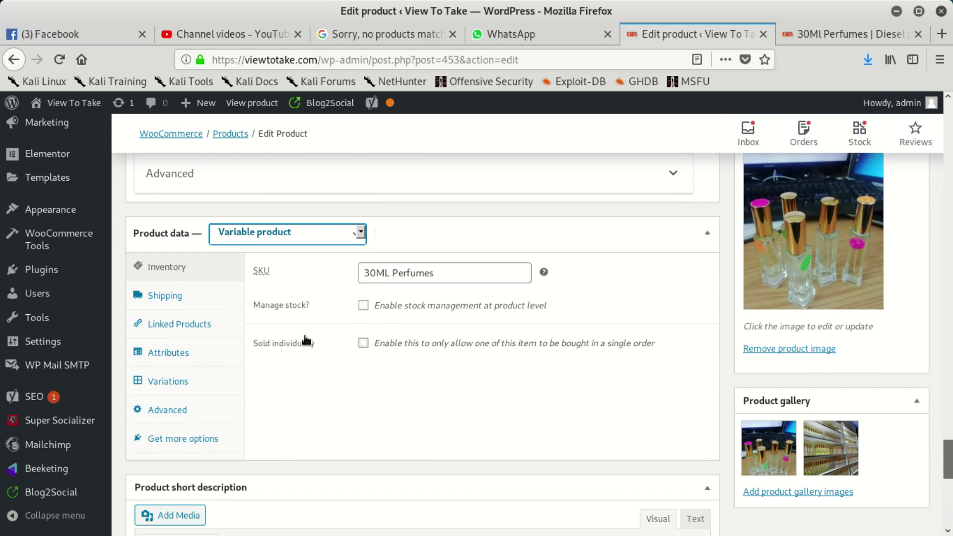
left_click(168, 382)
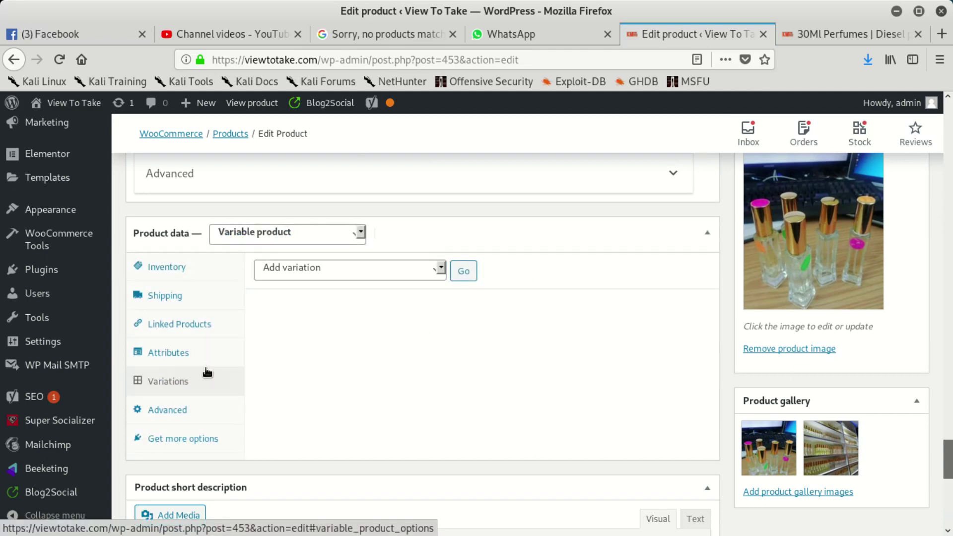
left_click(440, 271)
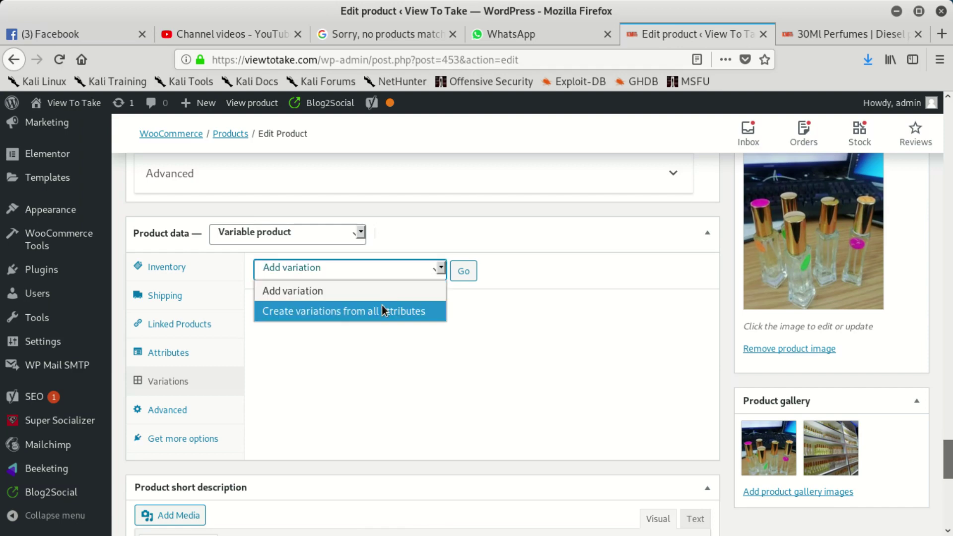
left_click(471, 271)
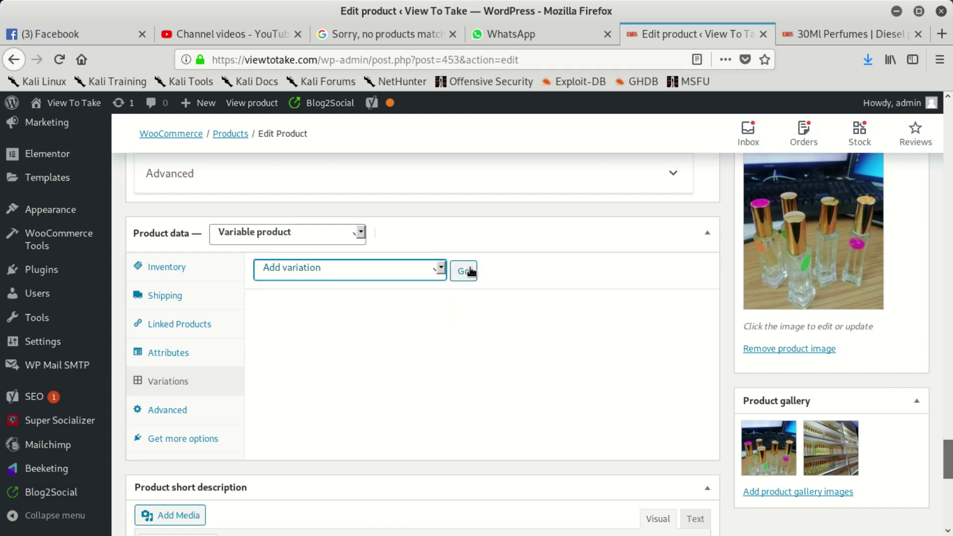
left_click(471, 271)
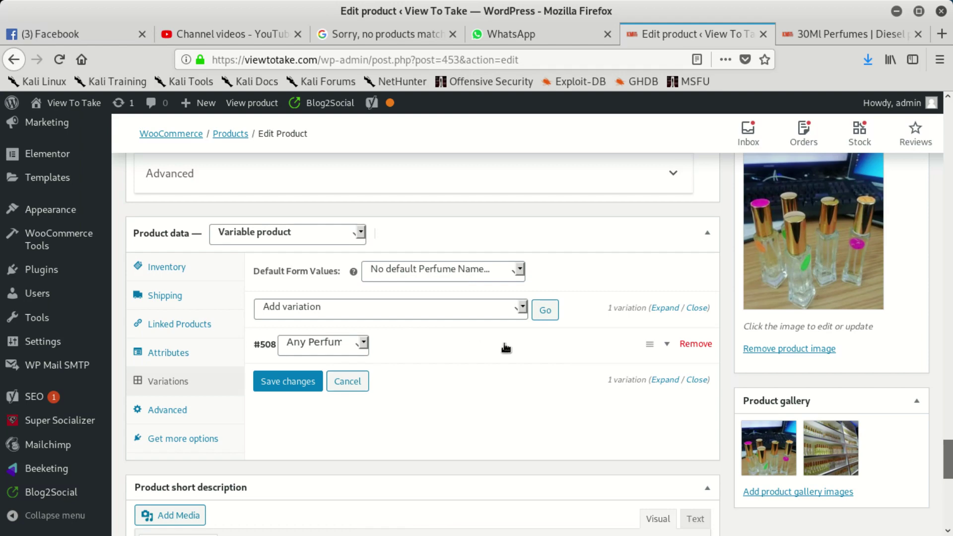
Expand the new variation and examine its SKU, price, stock status, weight and shipping fields
left_click(609, 351)
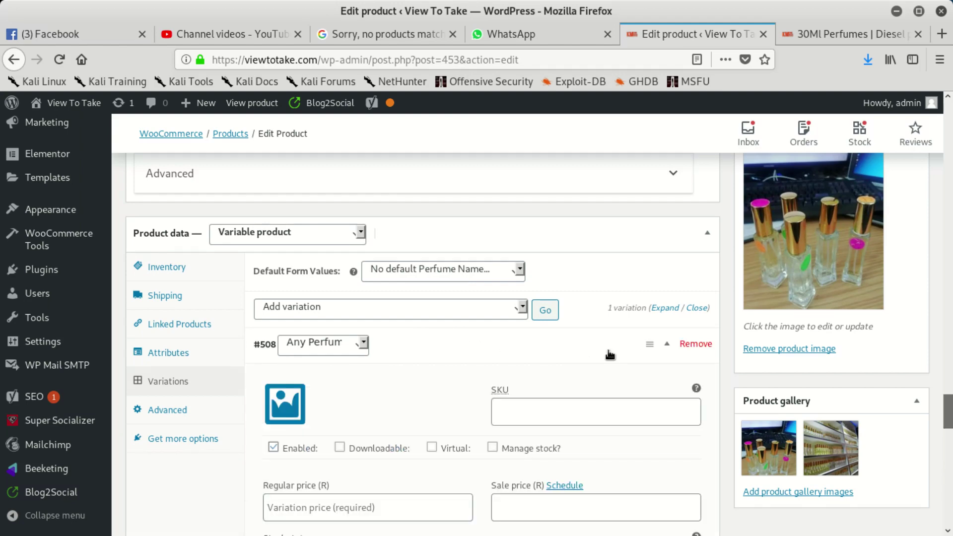
scroll(556, 367, "down", 3)
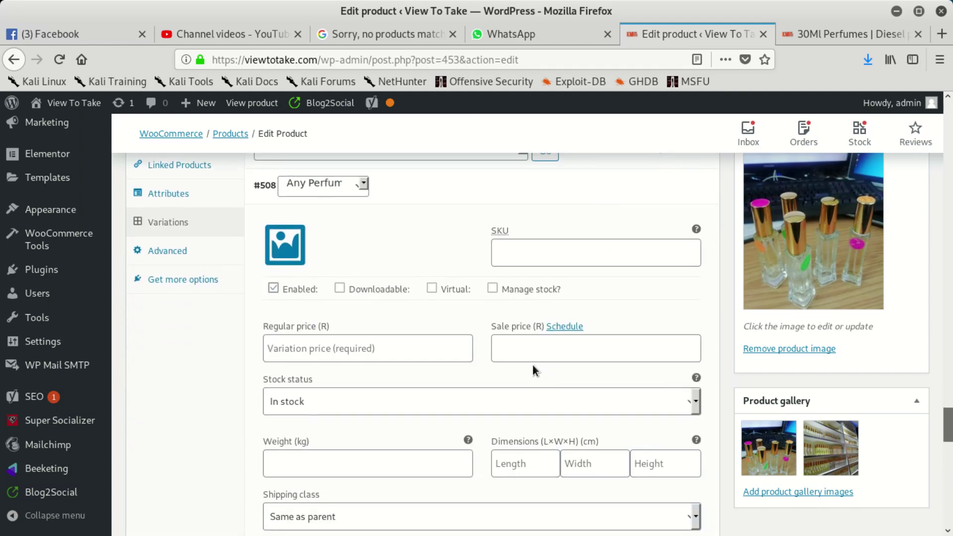
scroll(531, 368, "down", 3)
scroll(532, 368, "up", 5)
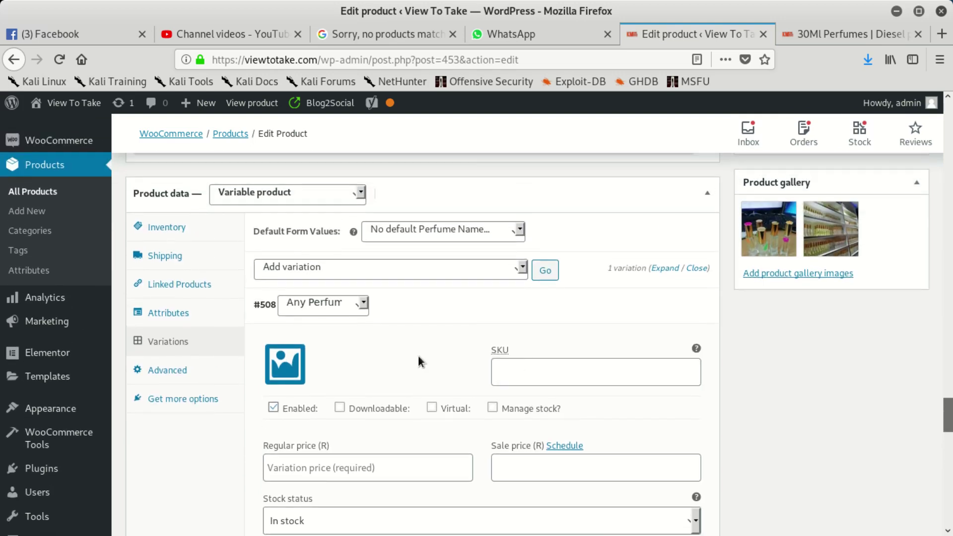
scroll(497, 314, "down", 5)
scroll(639, 316, "up", 5)
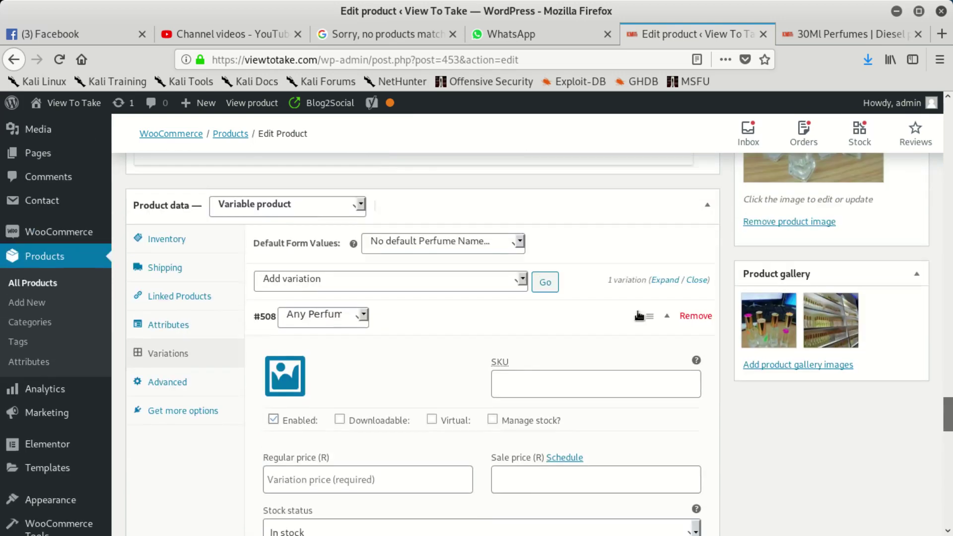
Update the perfume product to save it with the added variation and no variation price
scroll(639, 316, "up", 15)
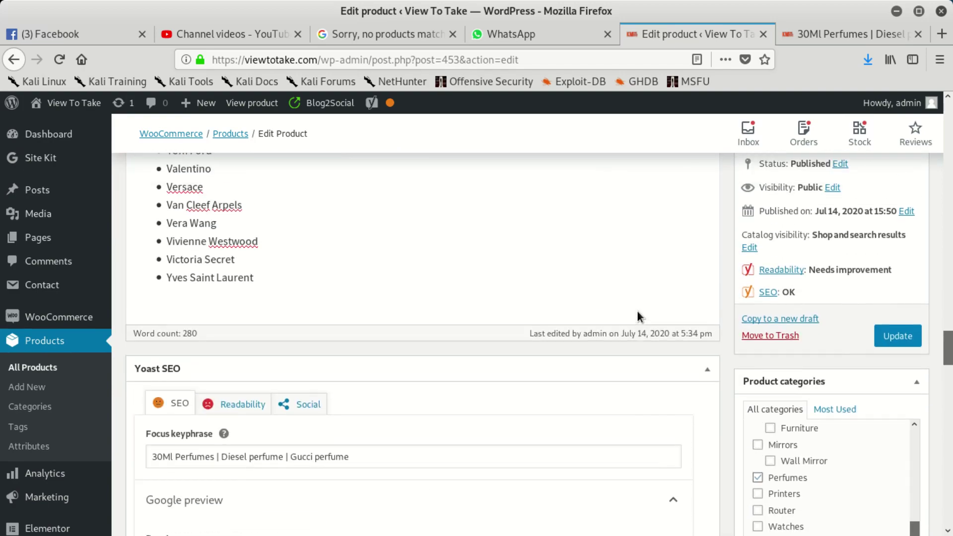
scroll(638, 313, "up", 3)
left_click(898, 373)
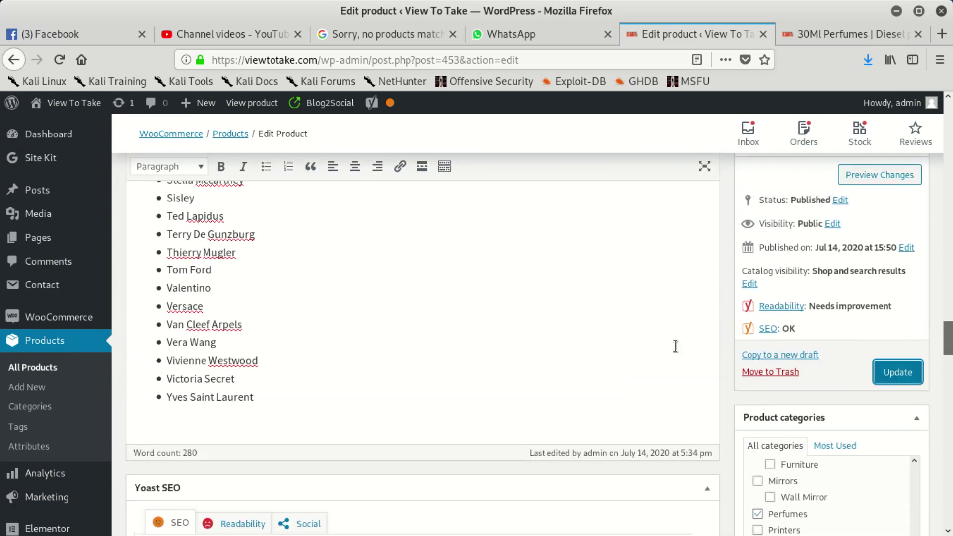
scroll(517, 382, "down", 17)
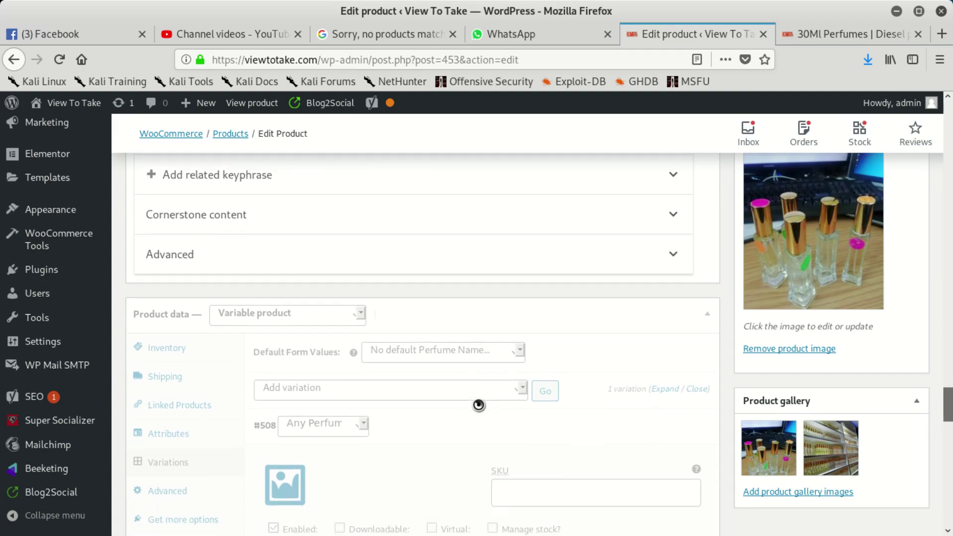
scroll(479, 405, "down", 1)
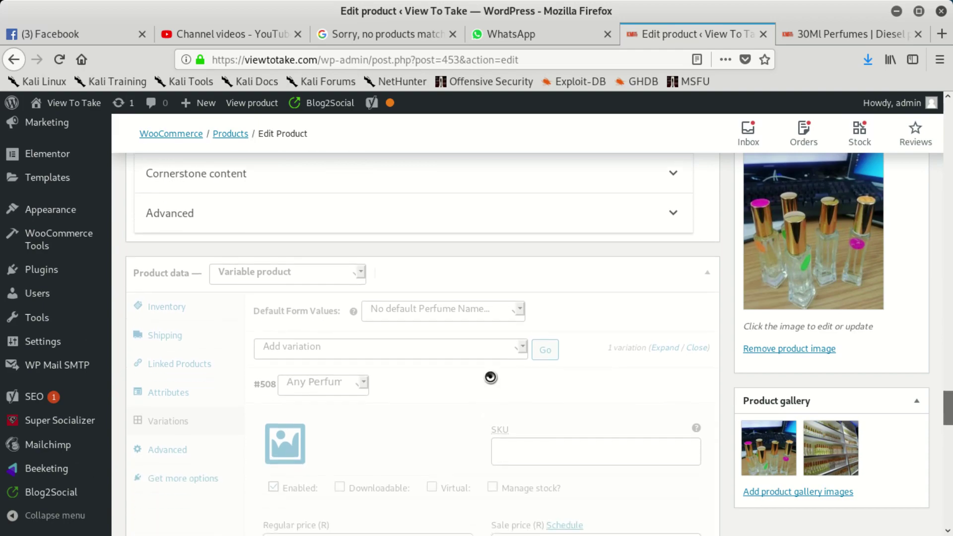
scroll(490, 377, "up", 15)
scroll(490, 377, "up", 12)
scroll(490, 377, "up", 12)
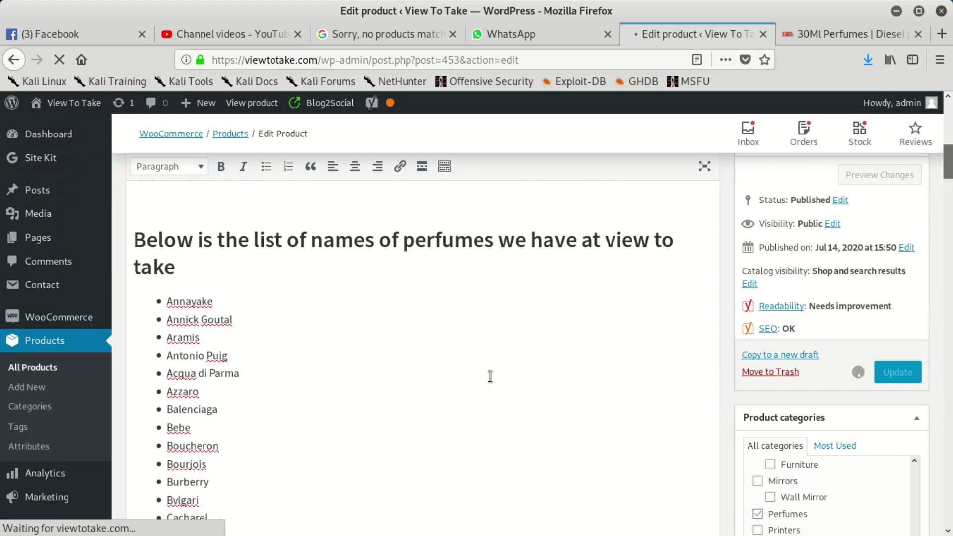
scroll(490, 377, "up", 10)
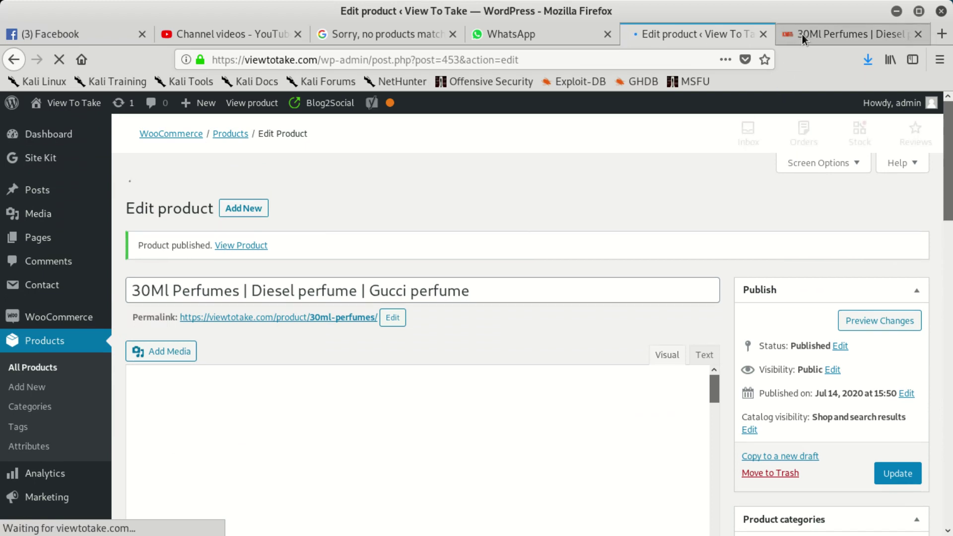
Reload the perfume's store page and check its availability with the unpriced variation in place
left_click(803, 34)
left_click(491, 66)
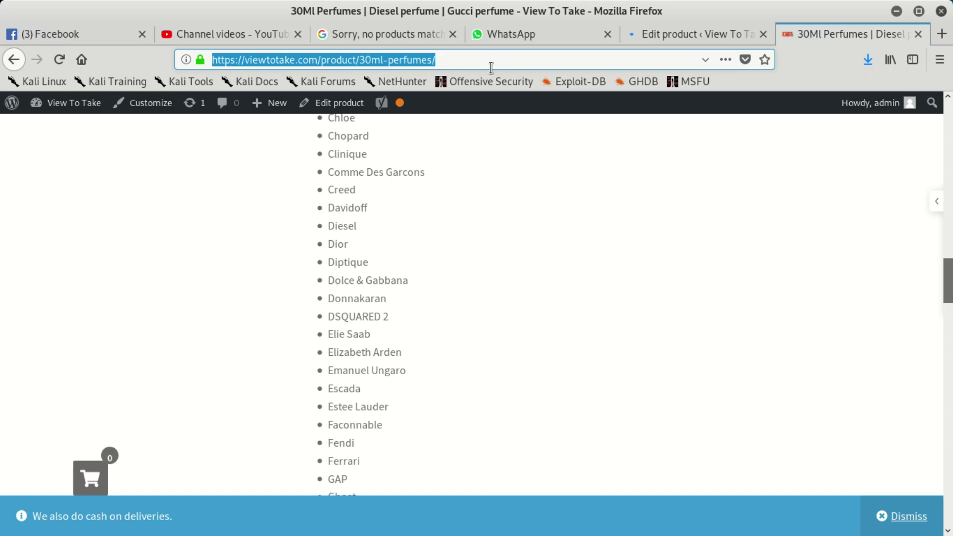
key("Return")
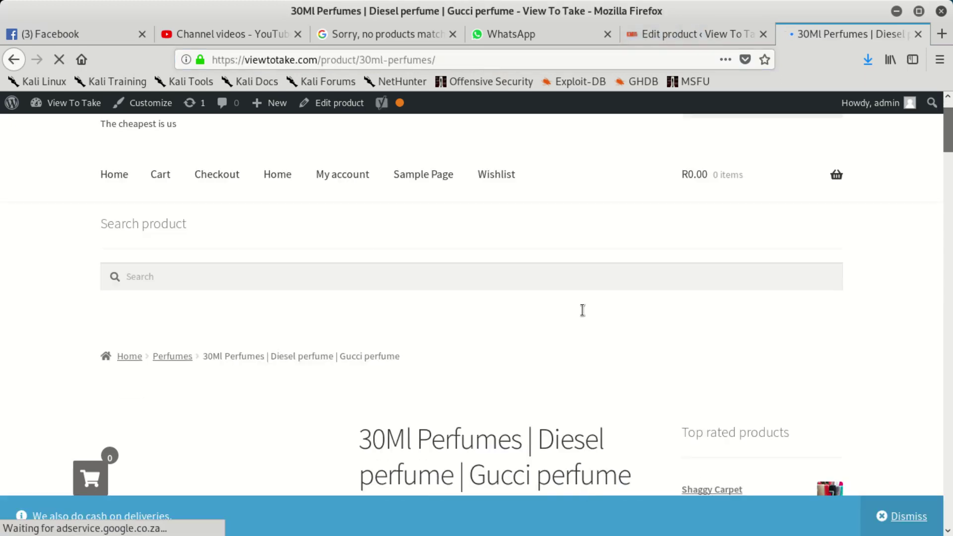
scroll(583, 310, "down", 4)
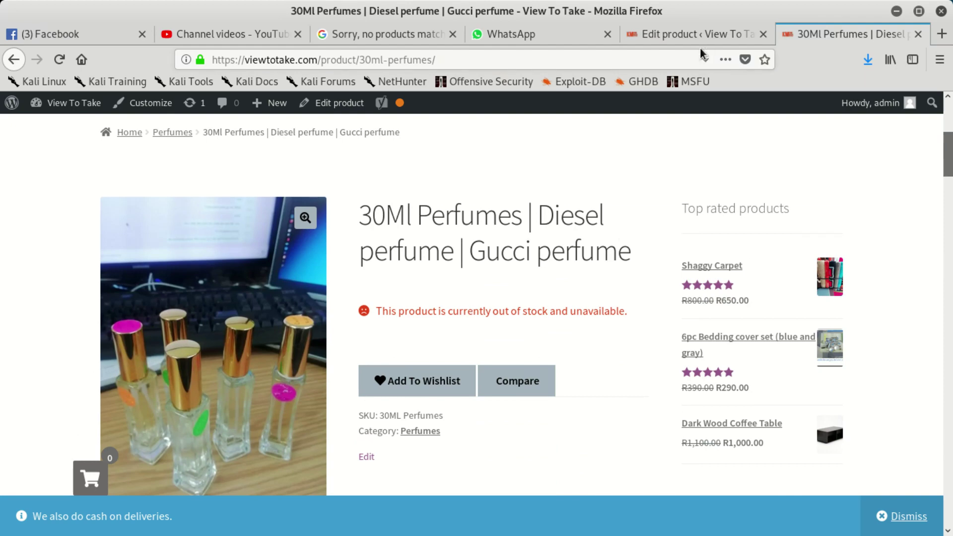
Check the saved product in the editor, and reload the store page again to examine it down to the footer
left_click(684, 35)
scroll(601, 179, "down", 4)
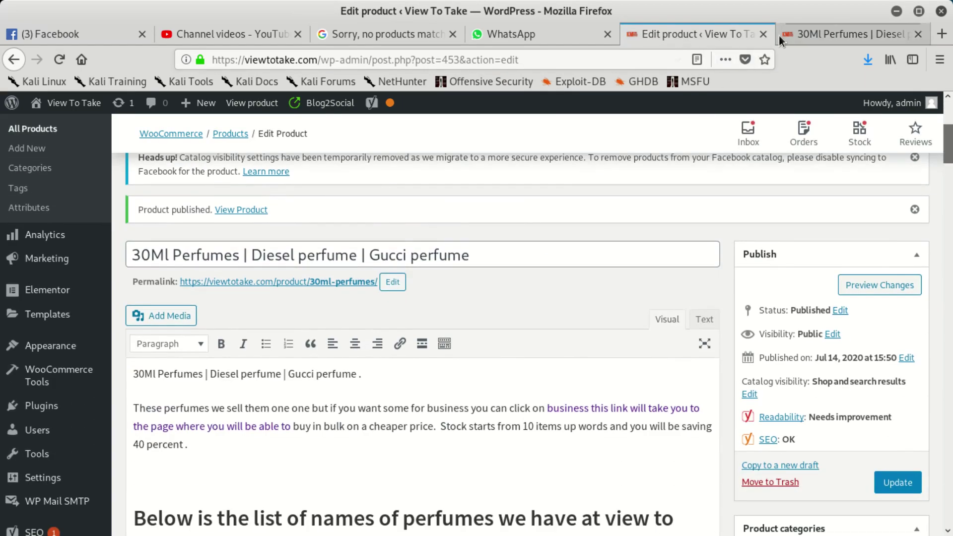
left_click(779, 36)
left_click(504, 65)
key("Return")
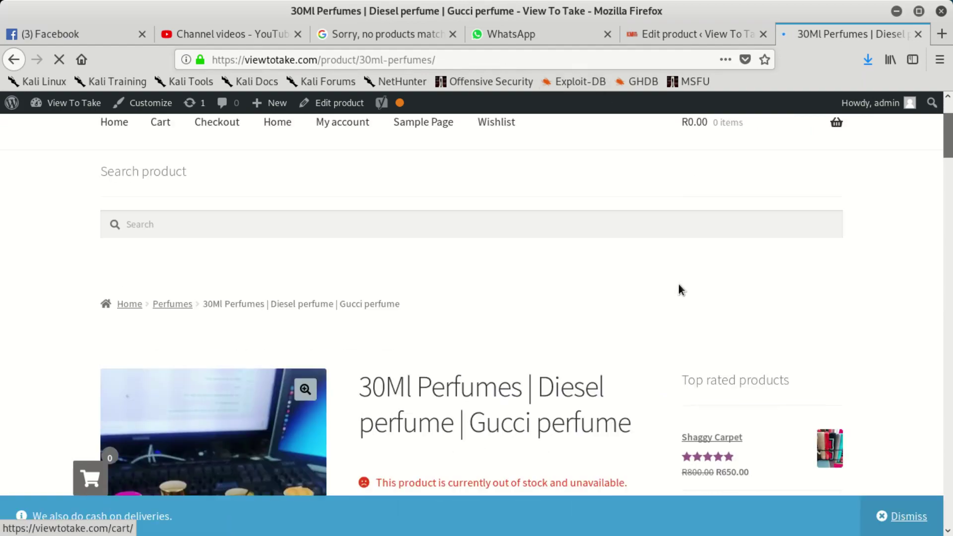
scroll(507, 414, "down", 15)
scroll(481, 421, "down", 15)
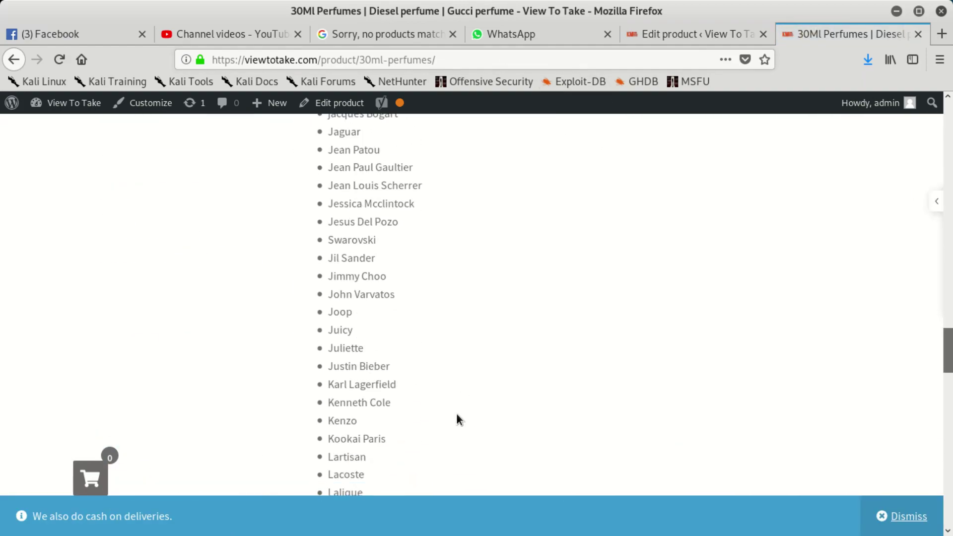
scroll(457, 420, "down", 15)
scroll(442, 387, "down", 5)
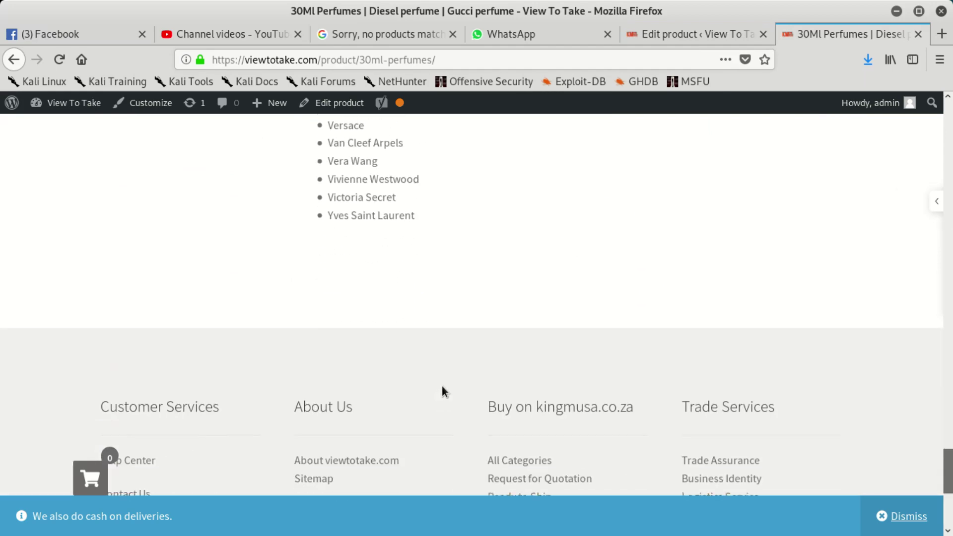
Return to the product editor and check the perfume's product type and variations in its product data
left_click(689, 34)
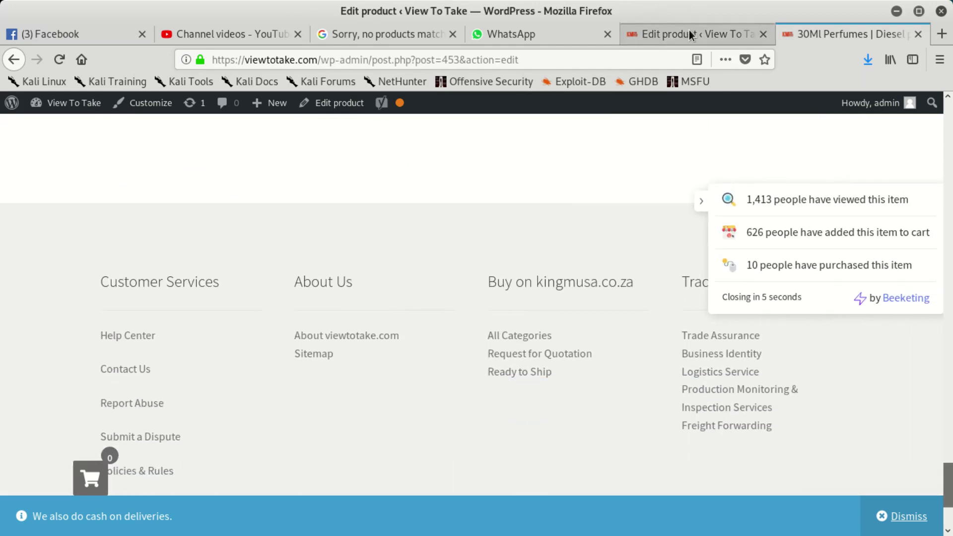
scroll(518, 376, "down", 18)
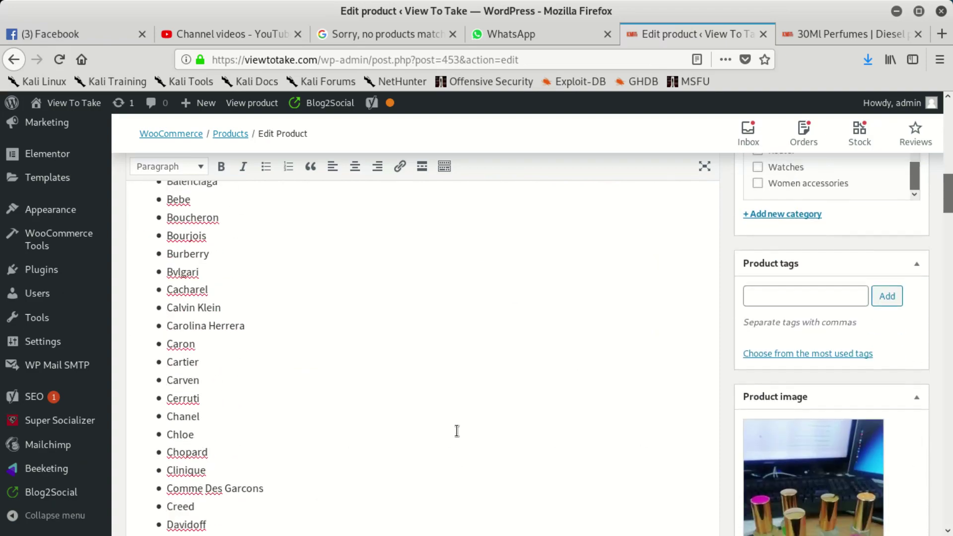
scroll(366, 472, "down", 20)
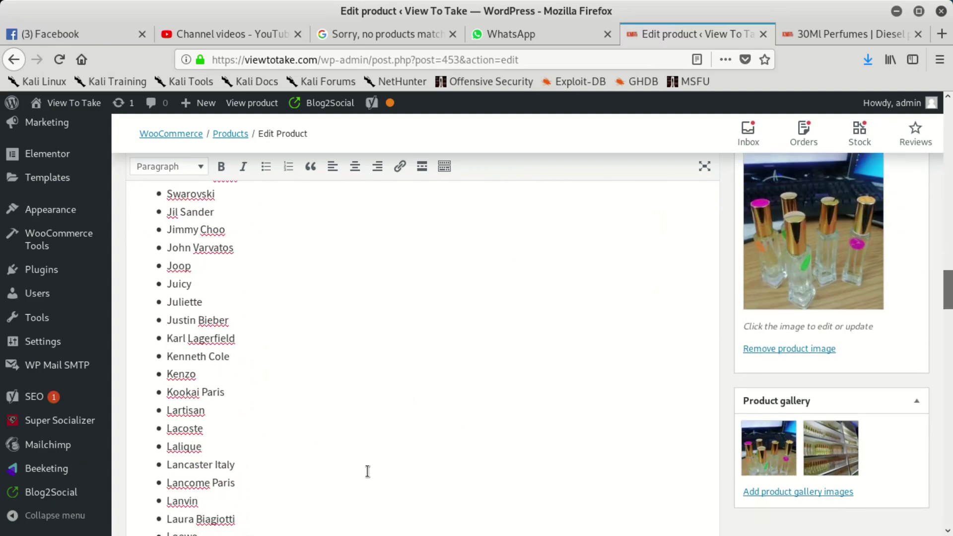
scroll(368, 469, "down", 15)
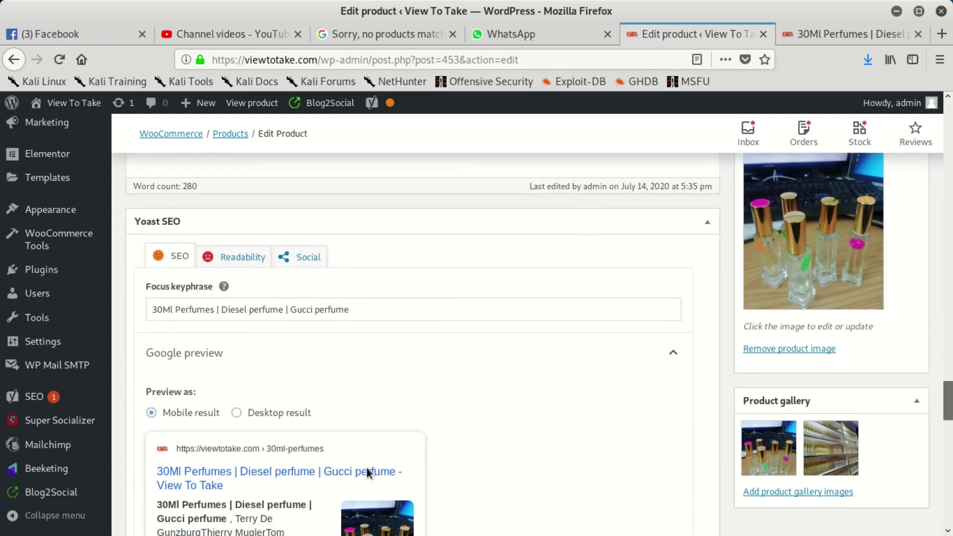
scroll(349, 403, "down", 8)
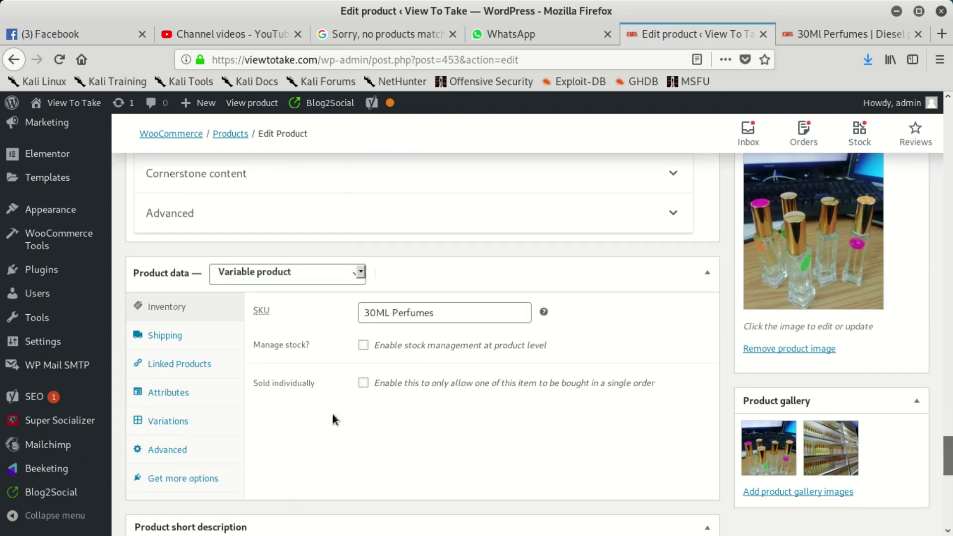
left_click(292, 279)
left_click(280, 377)
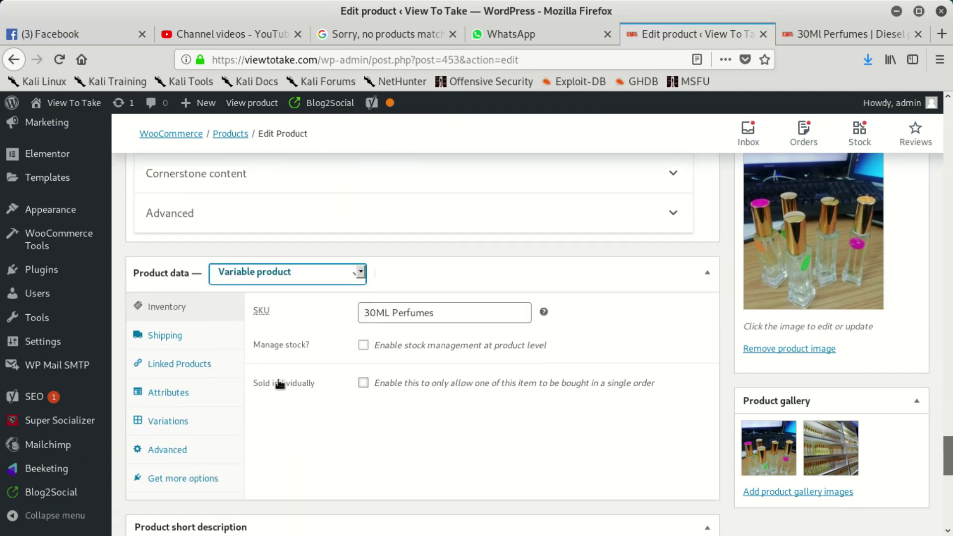
left_click(180, 422)
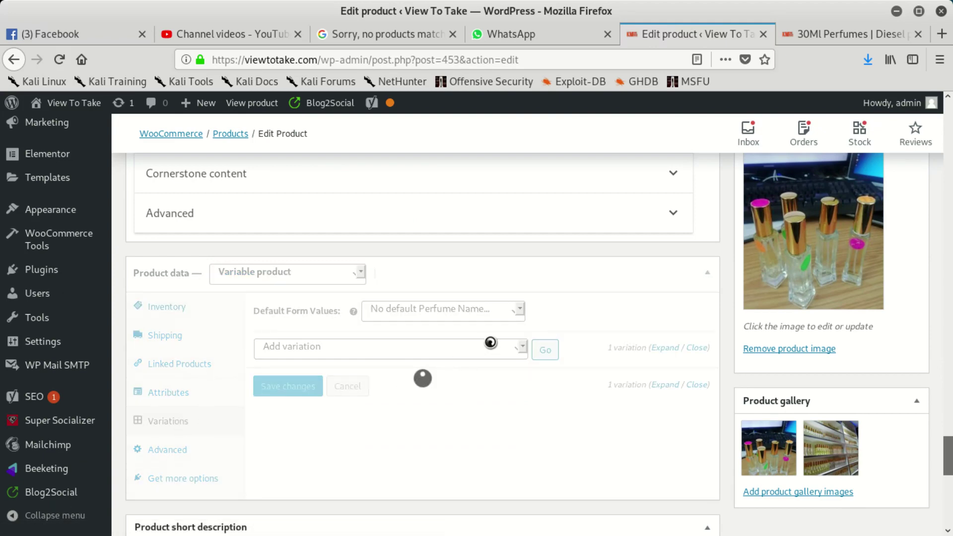
Enable stock management at product level in the perfume's inventory settings and set the stock quantity to 1000
left_click(180, 312)
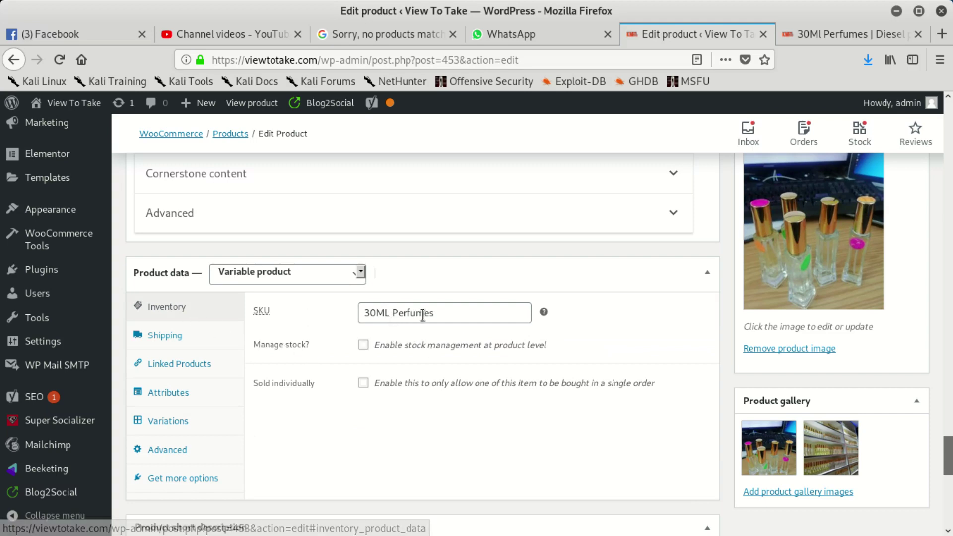
left_click(364, 346)
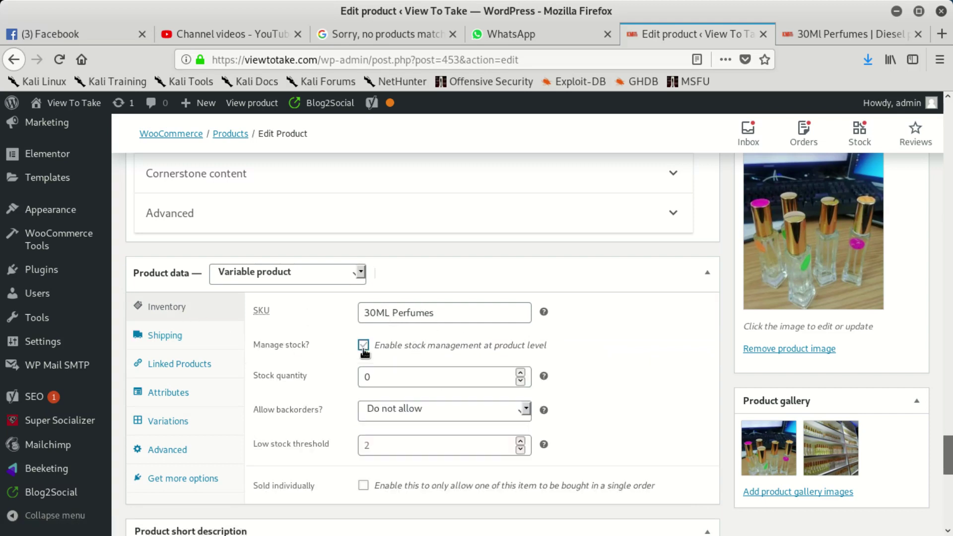
left_click(391, 377)
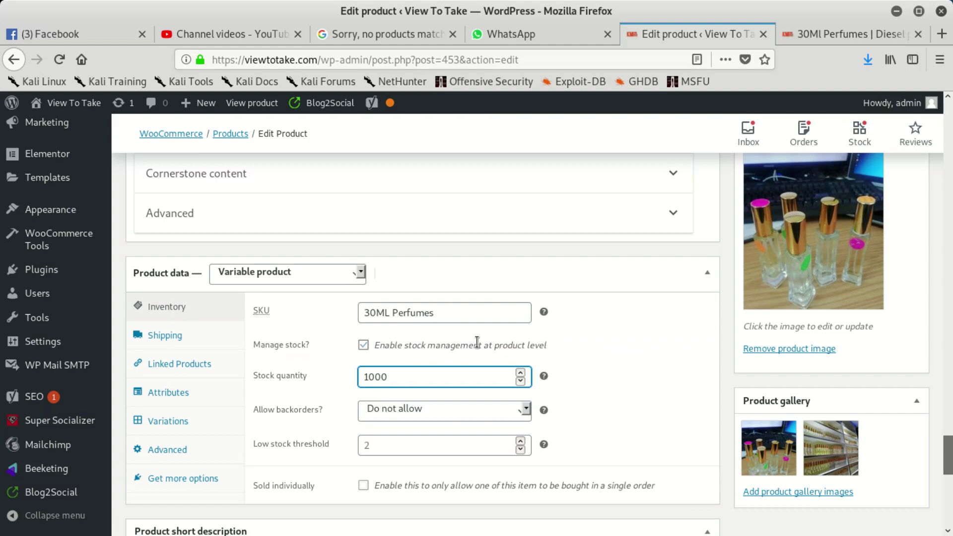
Update the perfume product to save its product-level stock settings
scroll(577, 357, "down", 4)
scroll(591, 353, "up", 7)
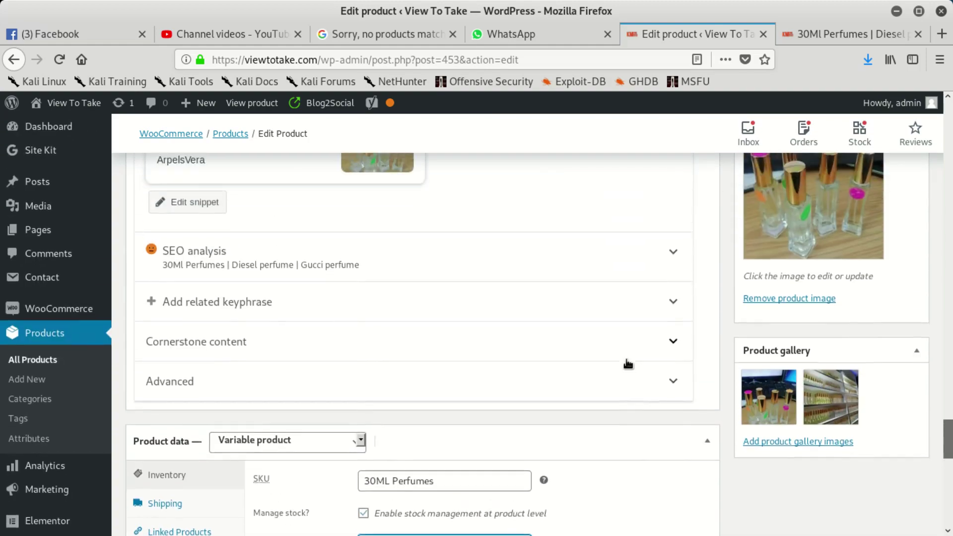
scroll(765, 322, "up", 12)
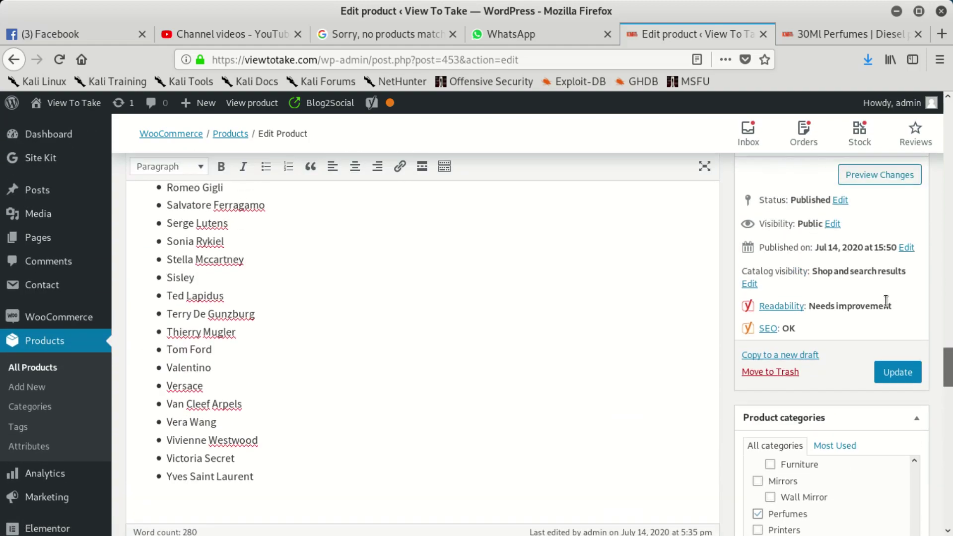
left_click(891, 374)
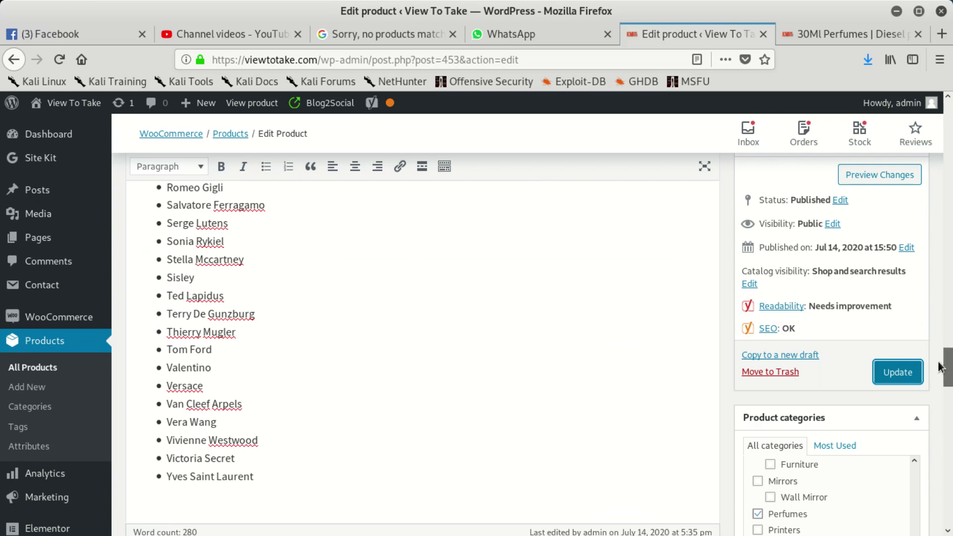
left_click(889, 372)
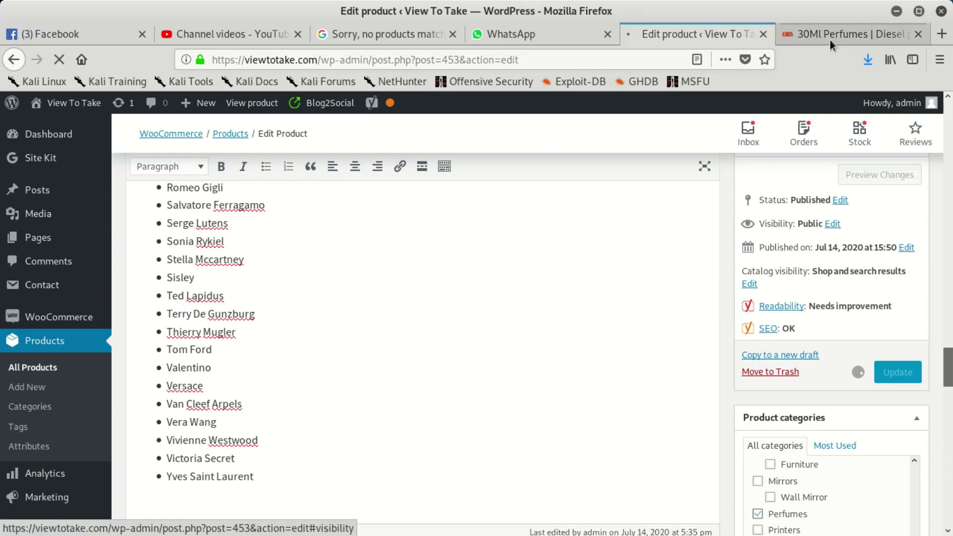
Reload the perfume's store page and check its availability with product-level stock set
left_click(828, 35)
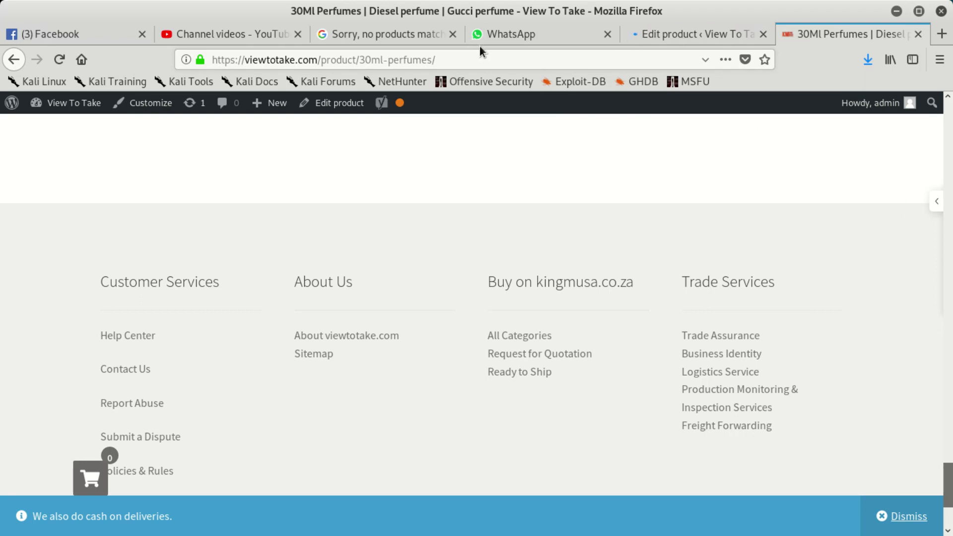
left_click(494, 68)
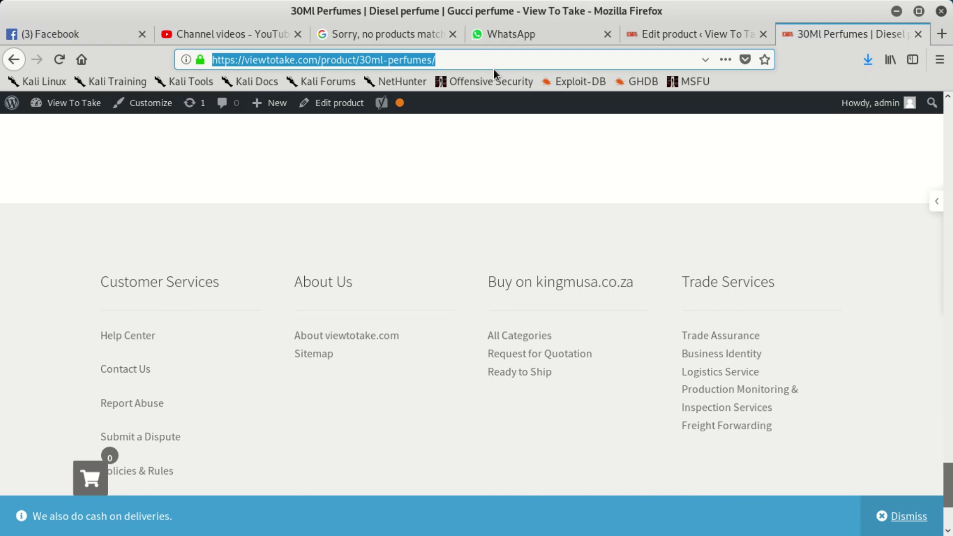
key("Return")
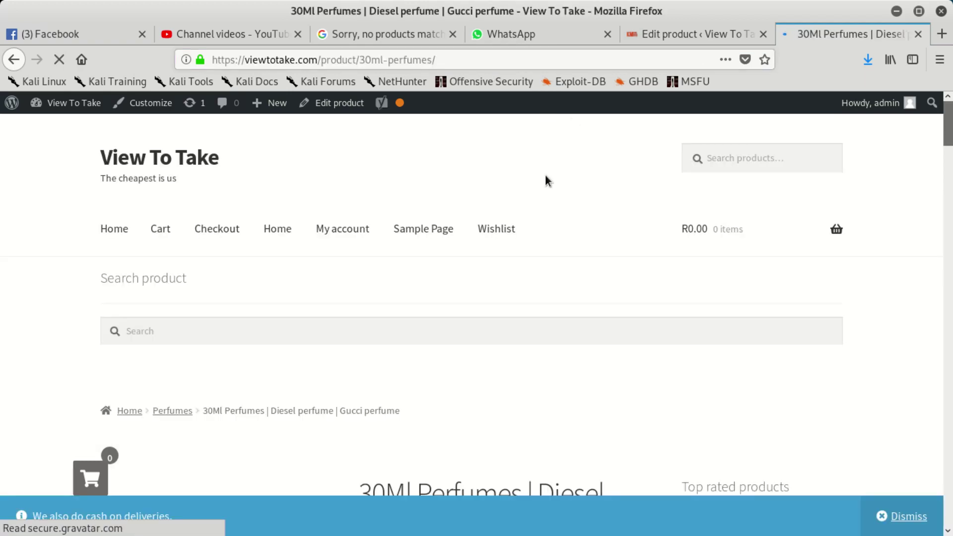
scroll(558, 130, "down", 6)
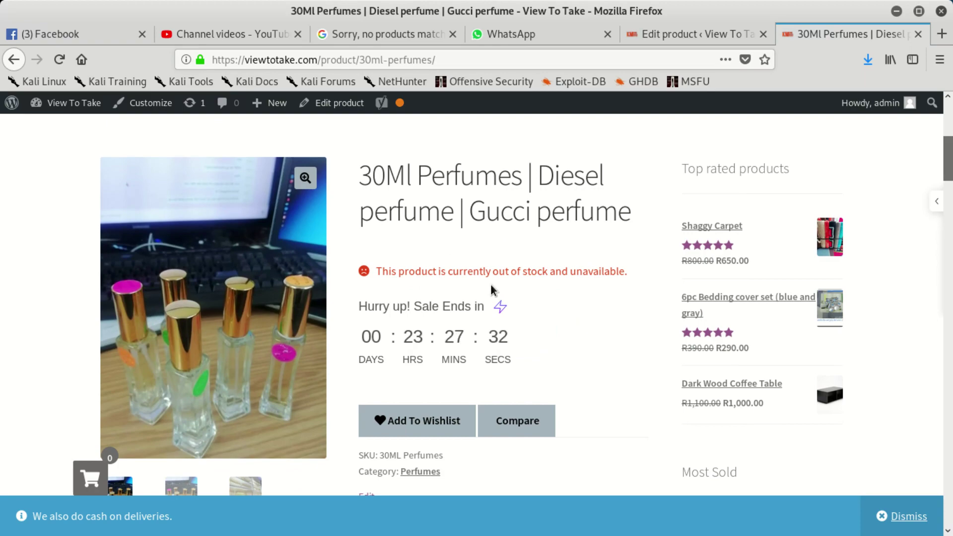
Check in the editor that the product is saved, and reload the store page again to recheck its stock status
left_click(692, 35)
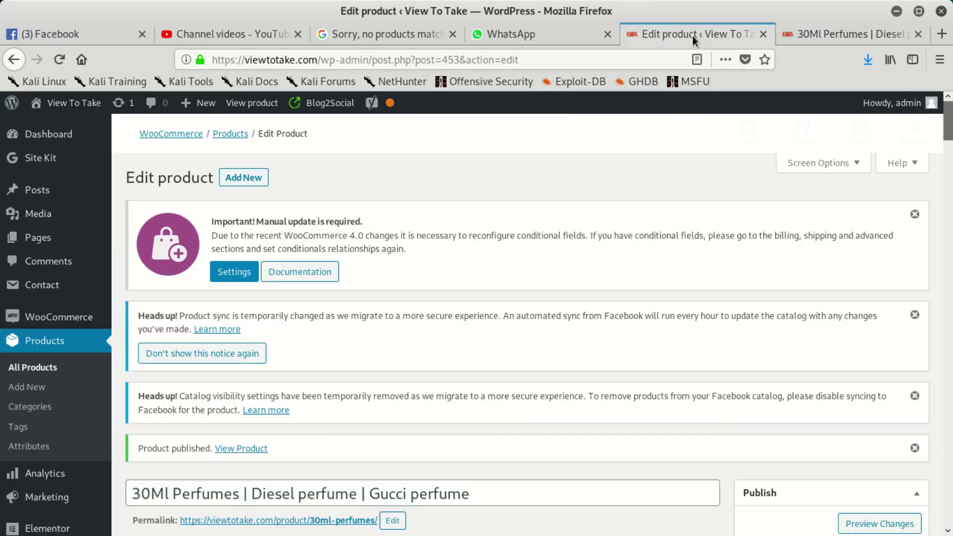
scroll(549, 293, "down", 5)
scroll(549, 291, "down", 12)
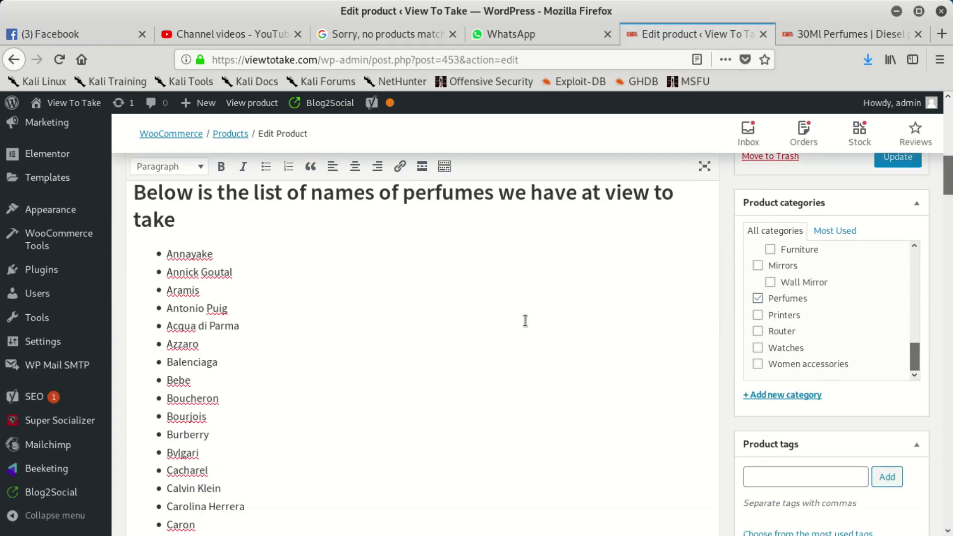
left_click(822, 32)
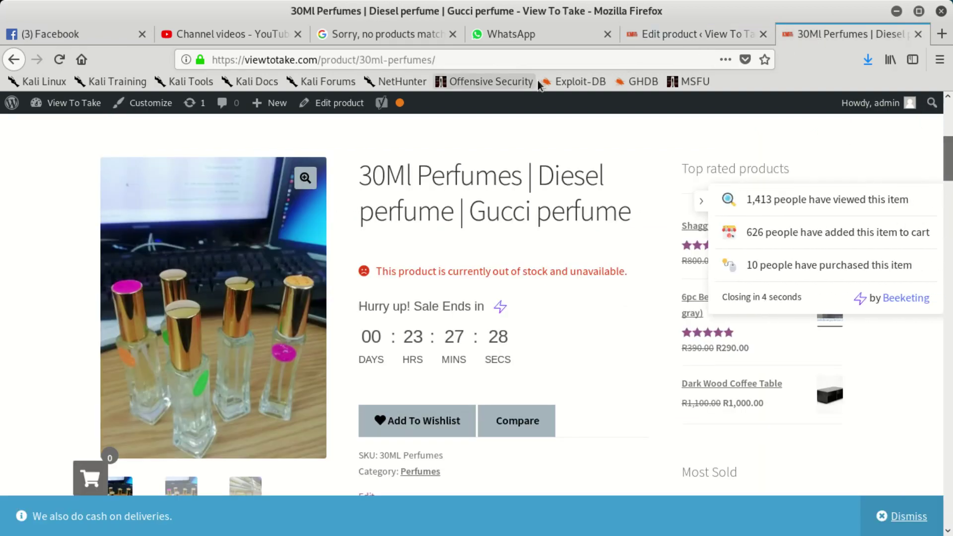
left_click(536, 59)
key("Return")
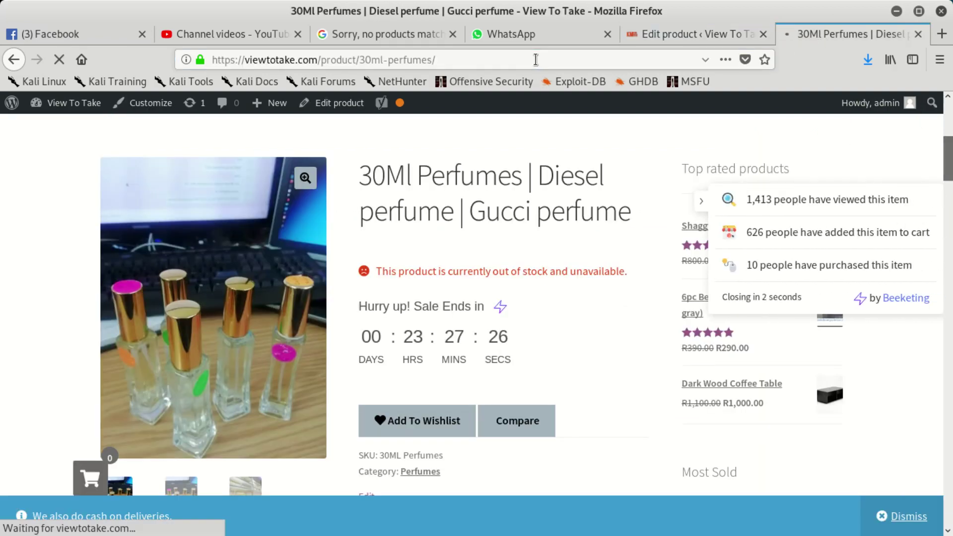
scroll(490, 256, "down", 3)
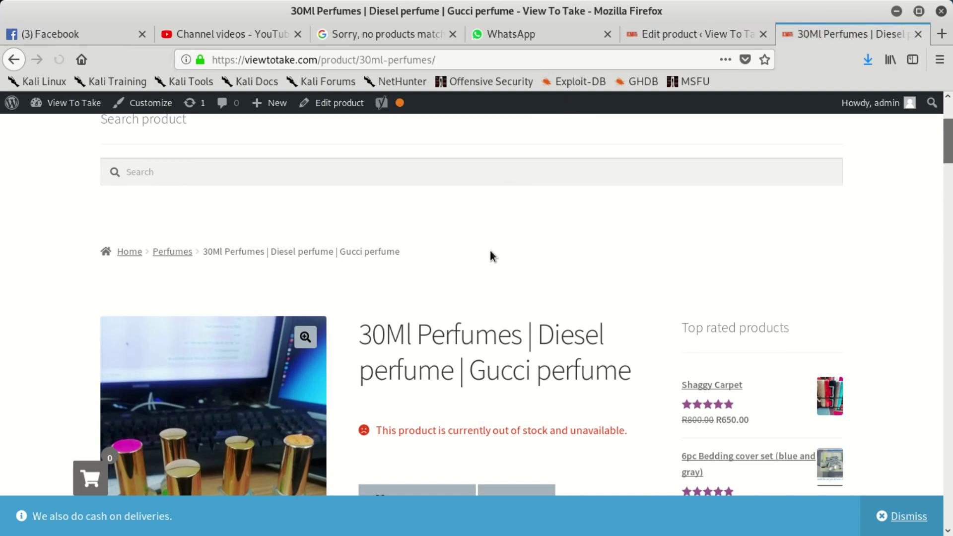
scroll(491, 251, "down", 5)
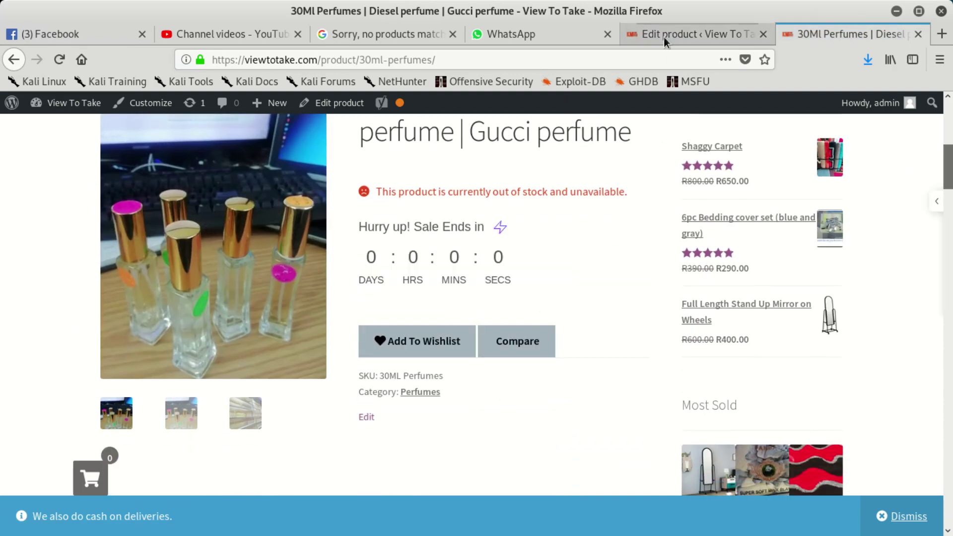
Return to the product editor and review the saved inventory settings in the product data
left_click(669, 33)
left_click(839, 34)
left_click(725, 32)
scroll(334, 417, "down", 18)
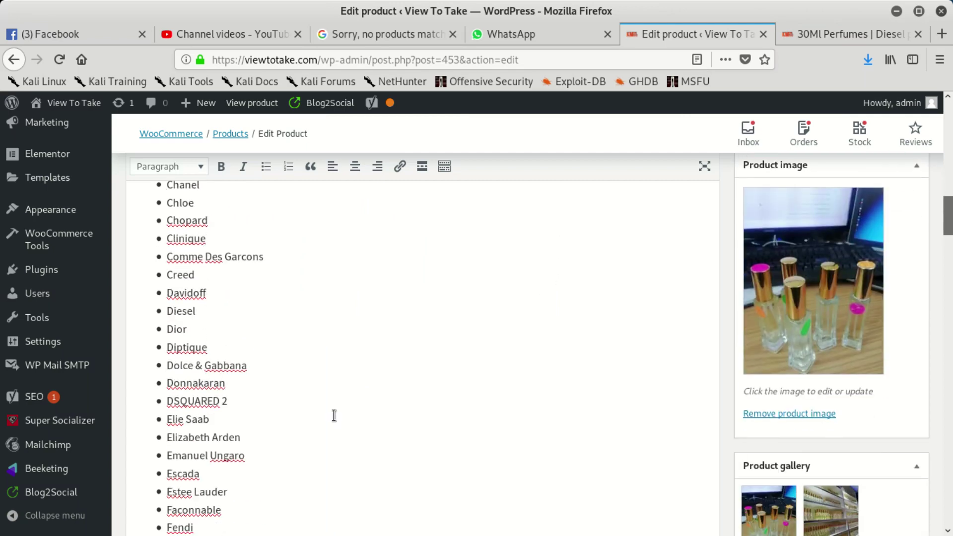
scroll(320, 505, "down", 15)
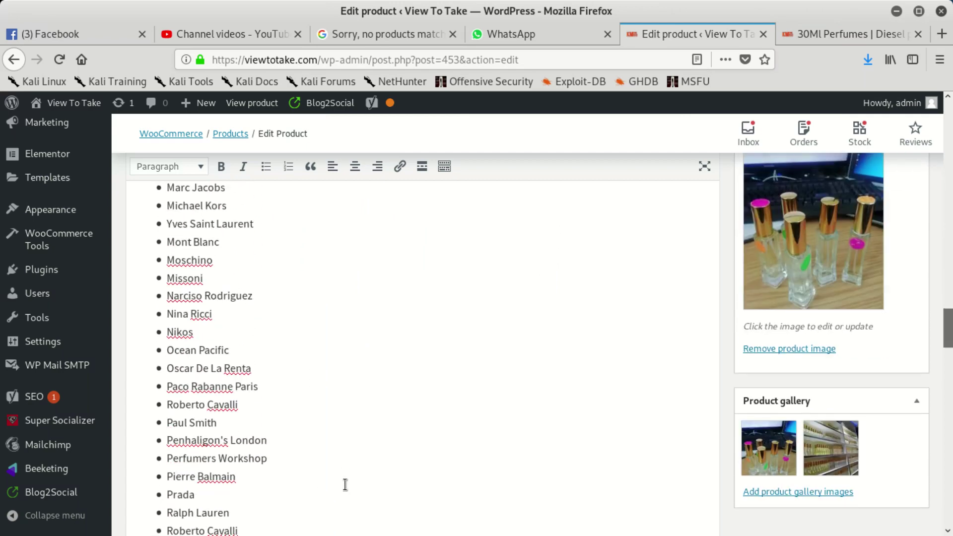
scroll(364, 528, "down", 12)
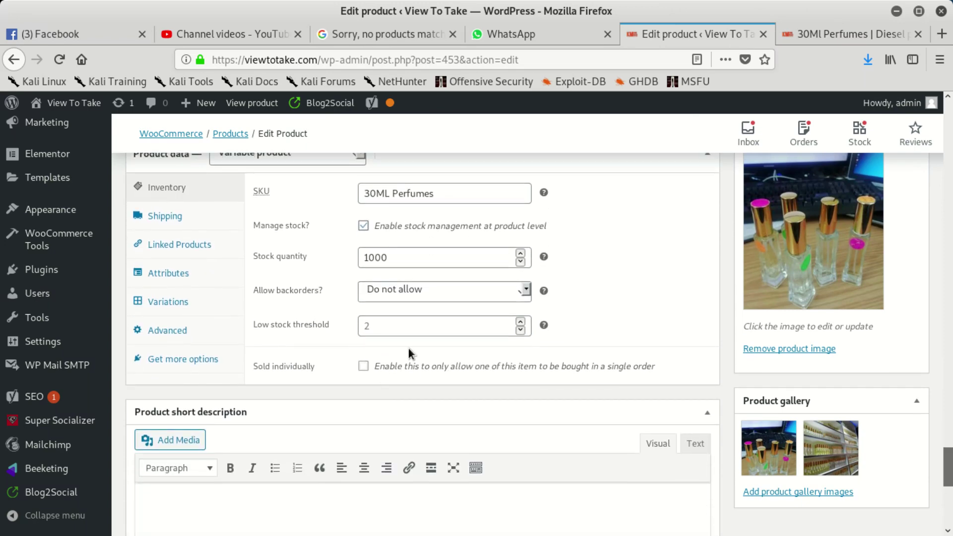
scroll(412, 292, "up", 1)
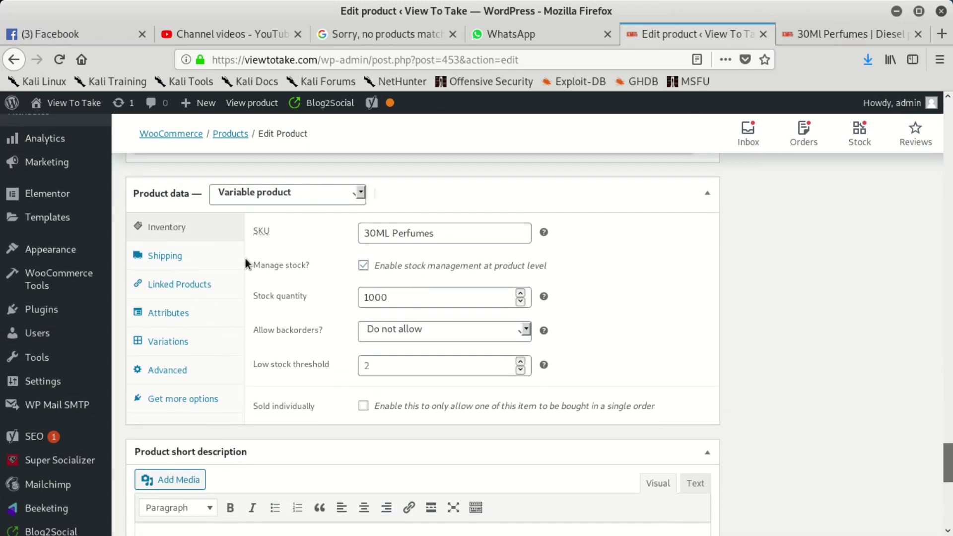
Expand the perfume's existing variation, enable stock management for it and set its stock quantity to 100
left_click(173, 335)
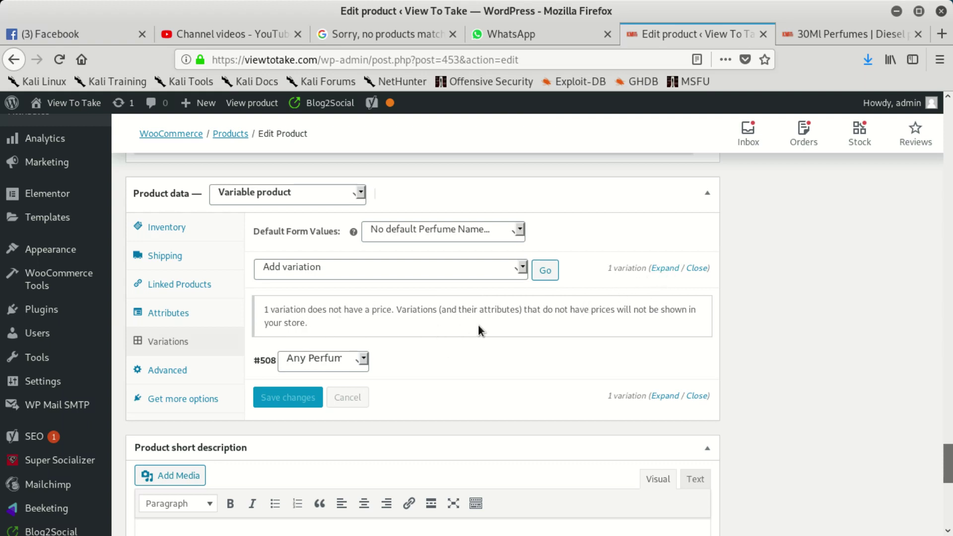
mouse_move(350, 357)
left_click(655, 364)
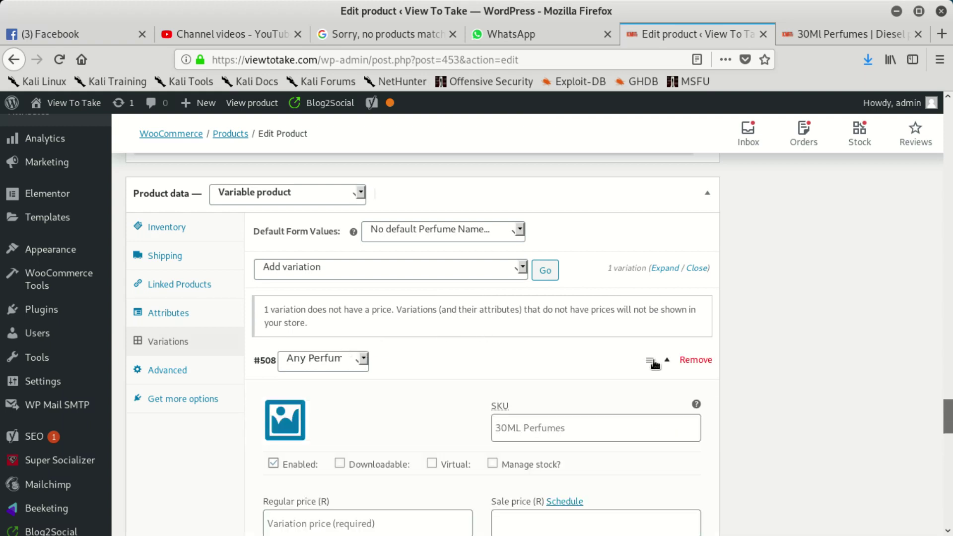
scroll(533, 358, "down", 3)
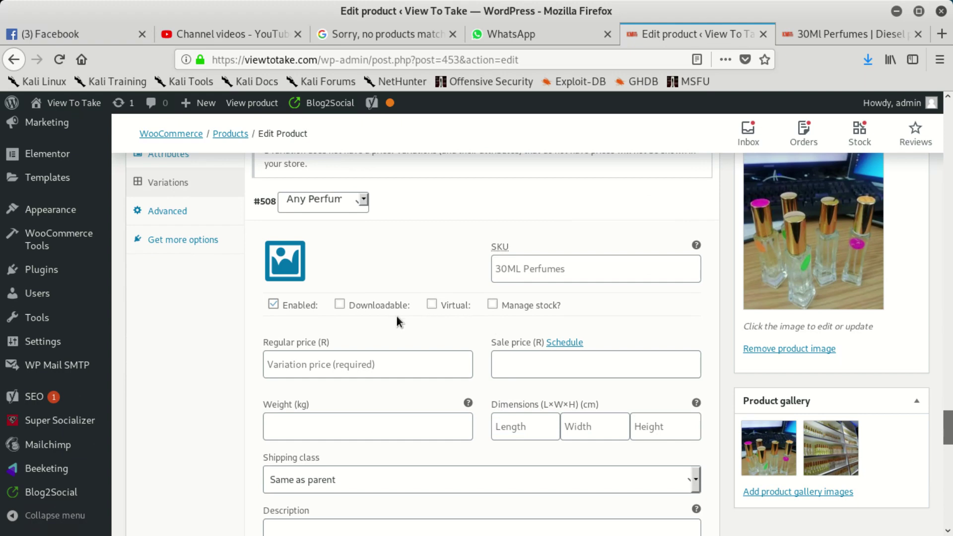
left_click(492, 304)
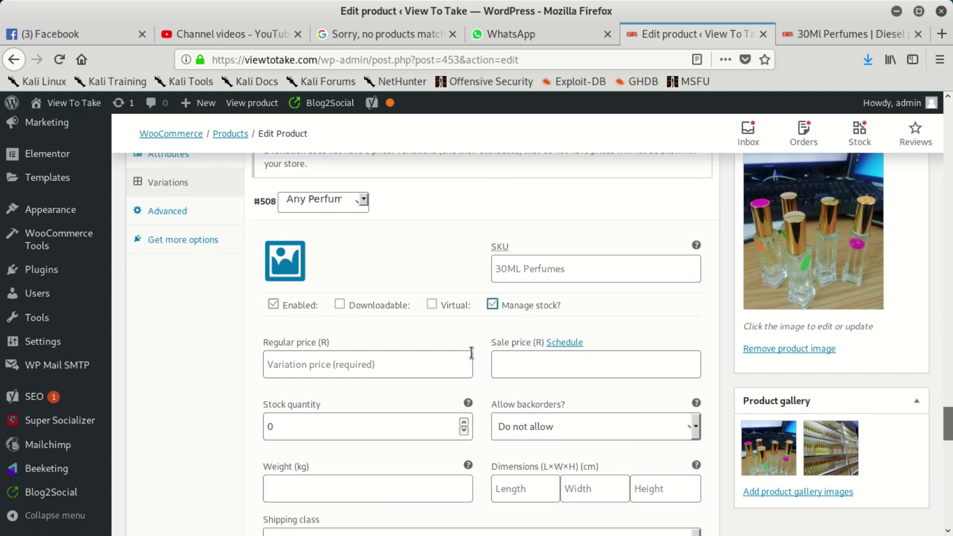
left_click(291, 432)
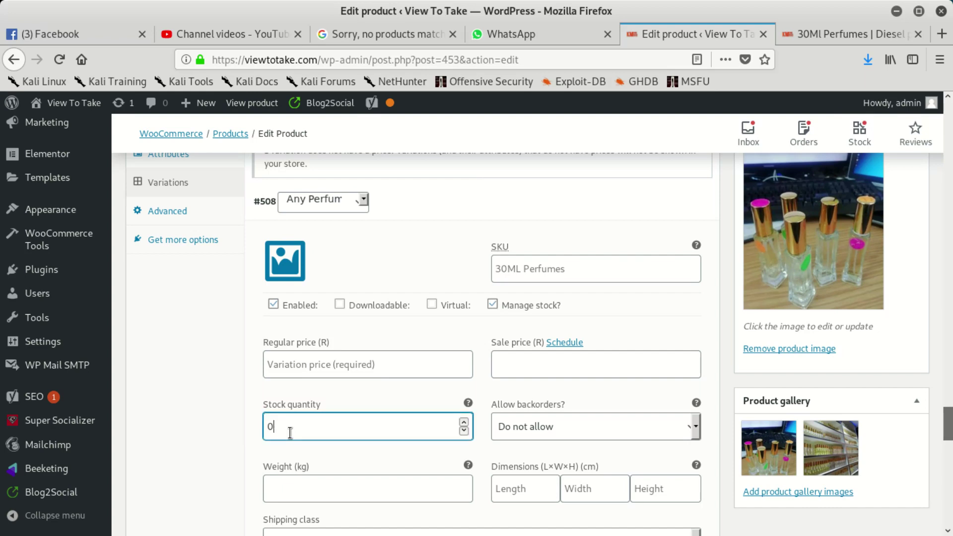
key("BackSpace")
Set the variation's image to the perfume bottles photo from the media library
left_click(285, 263)
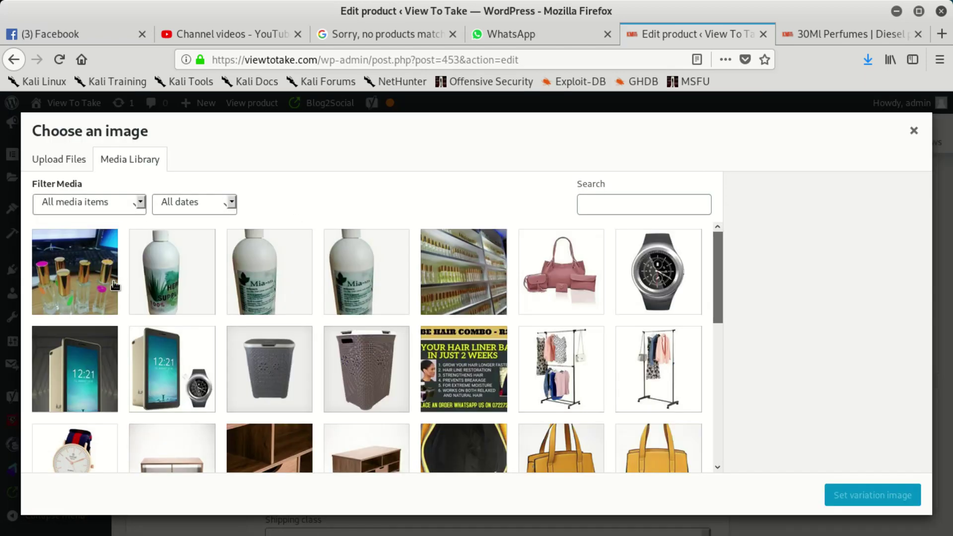
left_click(114, 284)
left_click(876, 495)
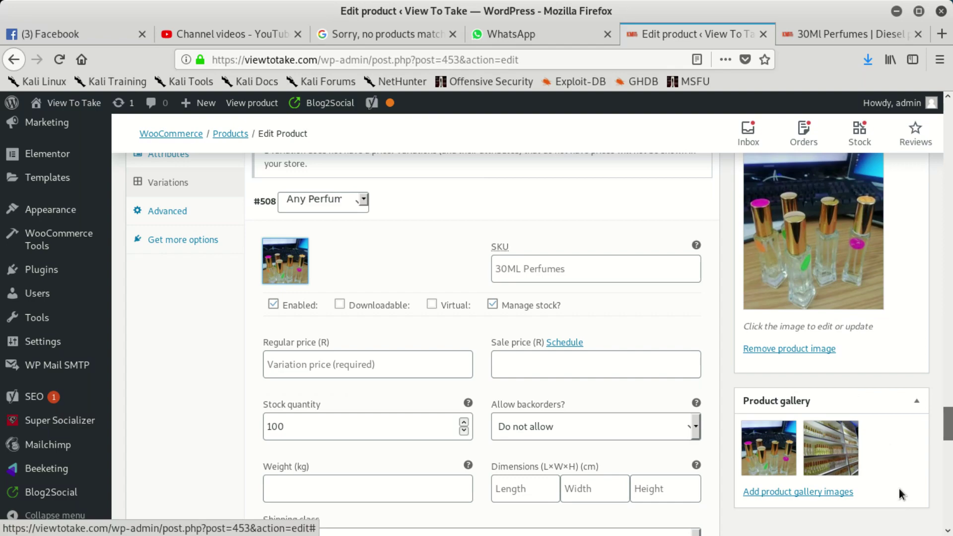
Reload the perfume's store page twice and check its stock status
scroll(415, 378, "down", 2)
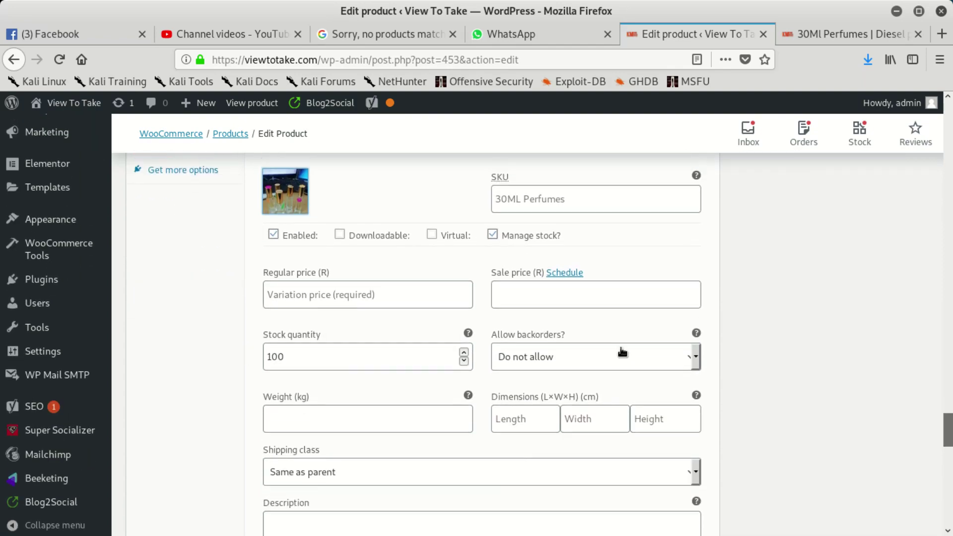
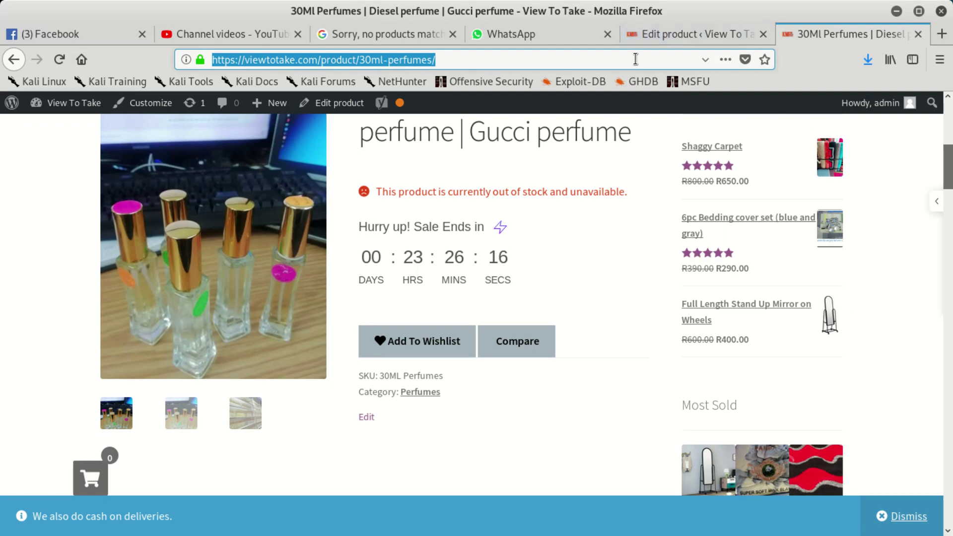
key("Return")
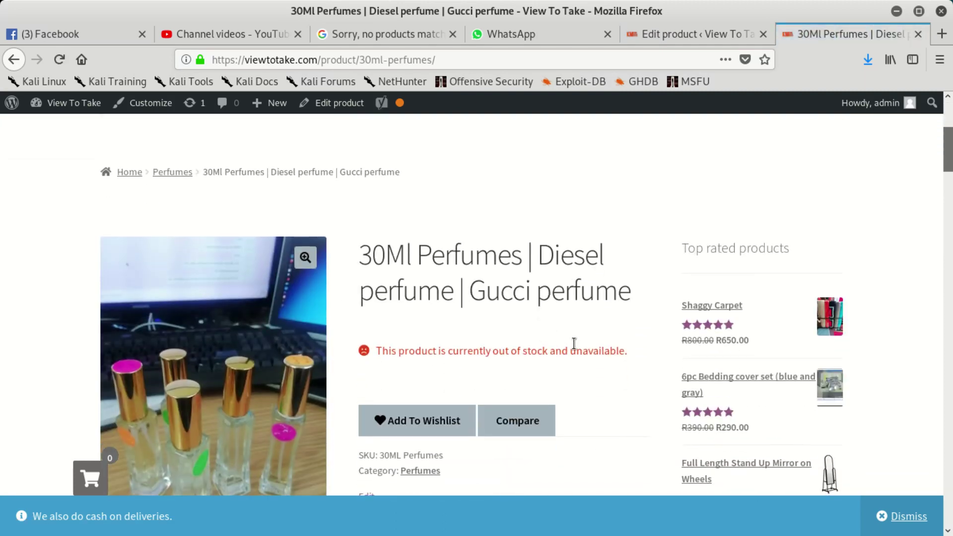
left_click(550, 63)
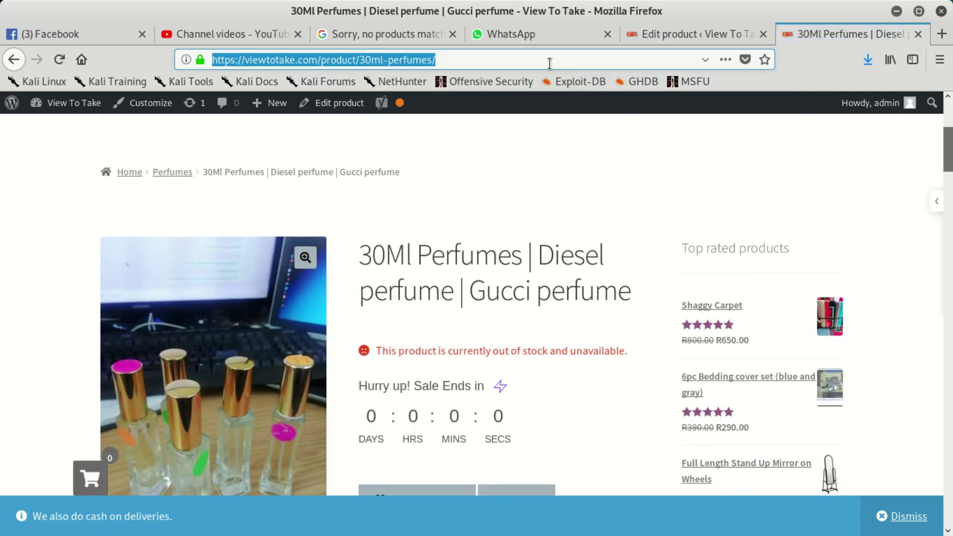
key("Return")
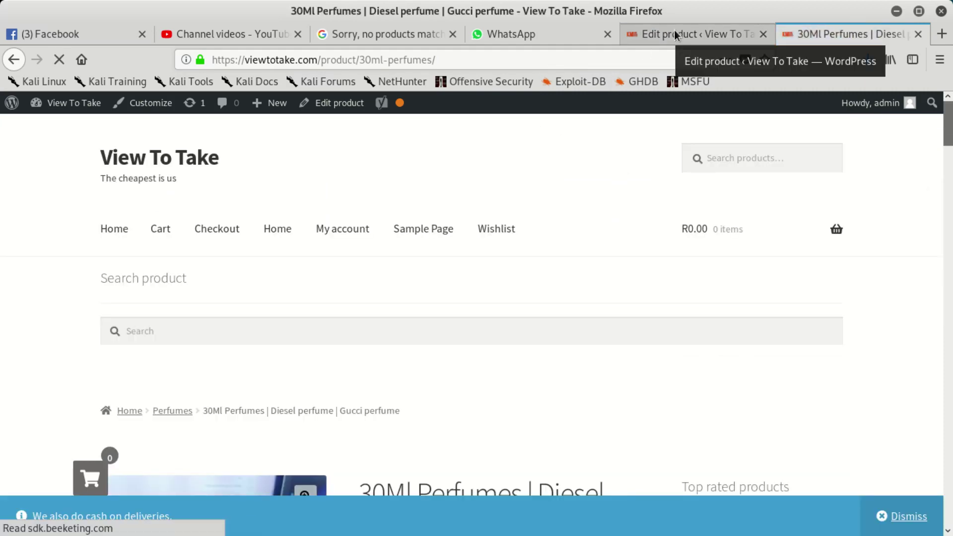
scroll(617, 266, "down", 5)
scroll(621, 253, "down", 2)
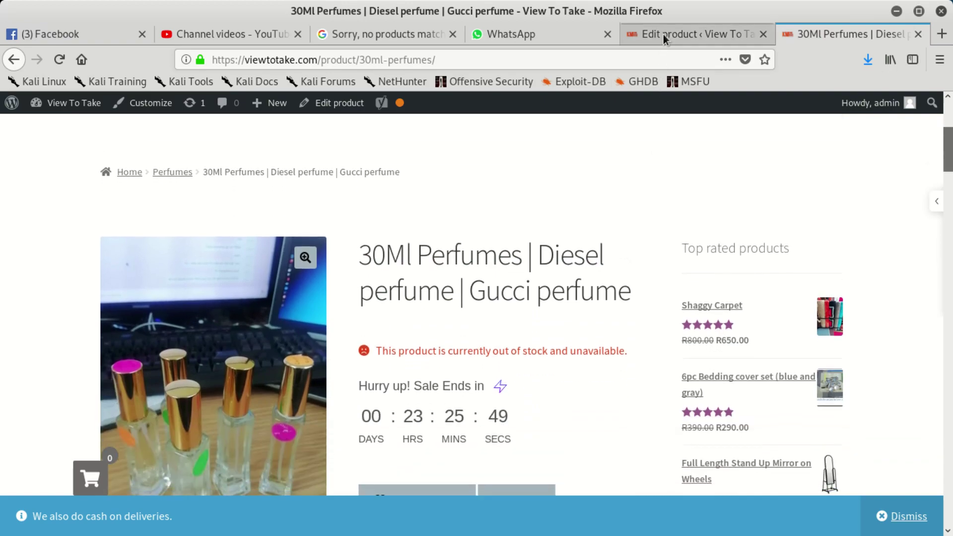
Return to the product editor and disable stock management at product level in the inventory settings
left_click(664, 35)
scroll(399, 354, "down", 5)
scroll(400, 354, "down", 15)
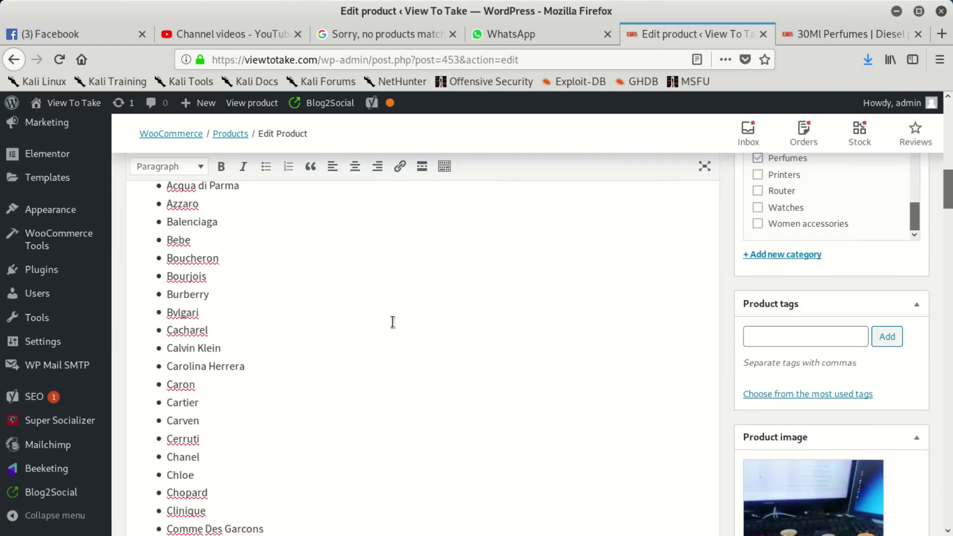
scroll(379, 350, "down", 12)
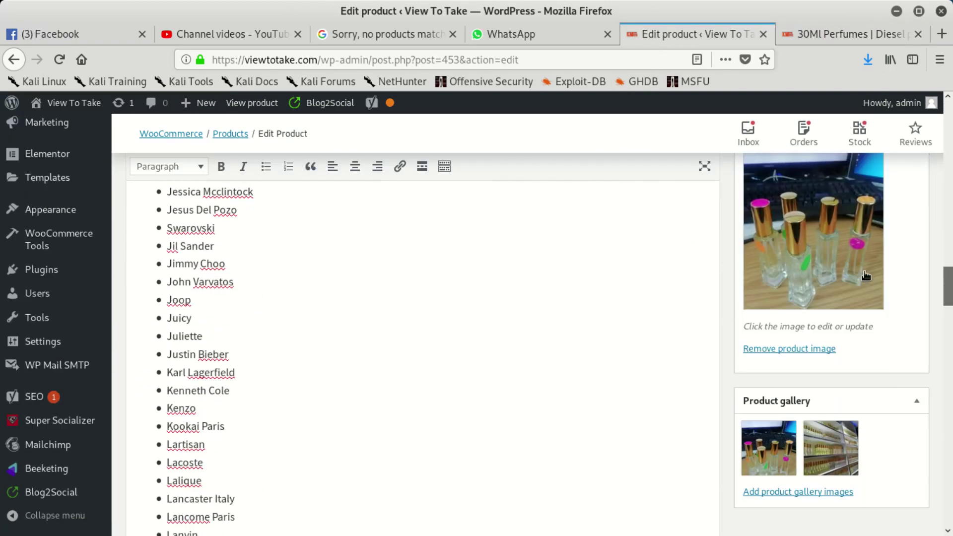
left_click_drag(946, 309, 921, 427)
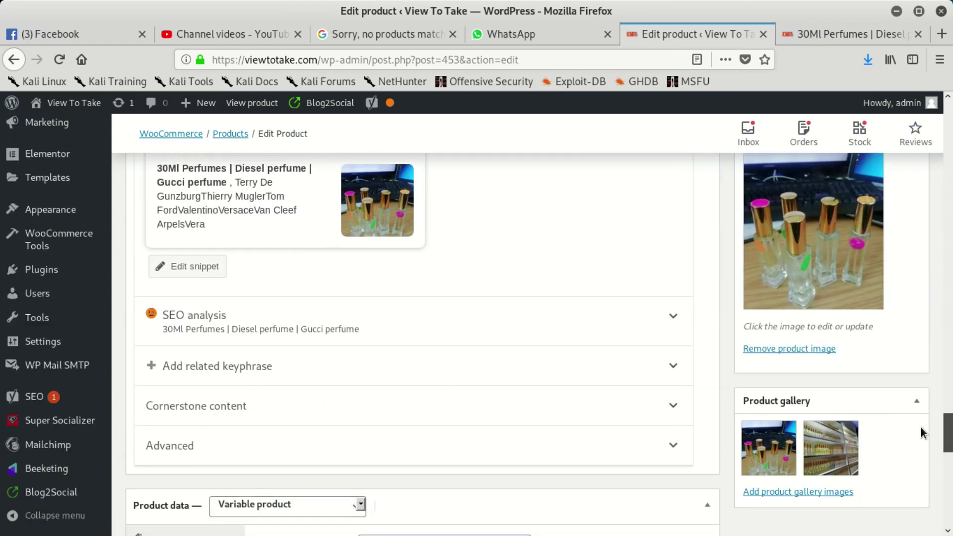
scroll(364, 378, "down", 5)
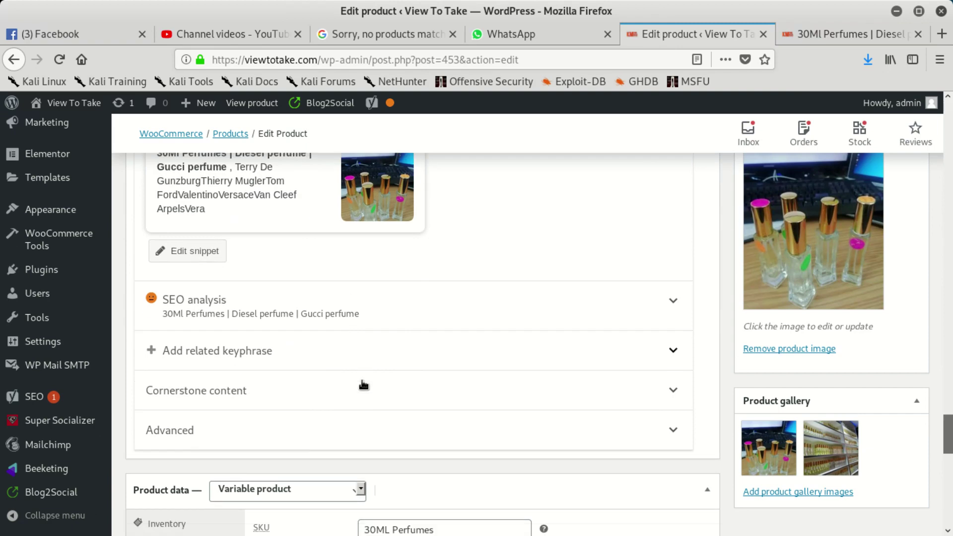
scroll(373, 366, "down", 2)
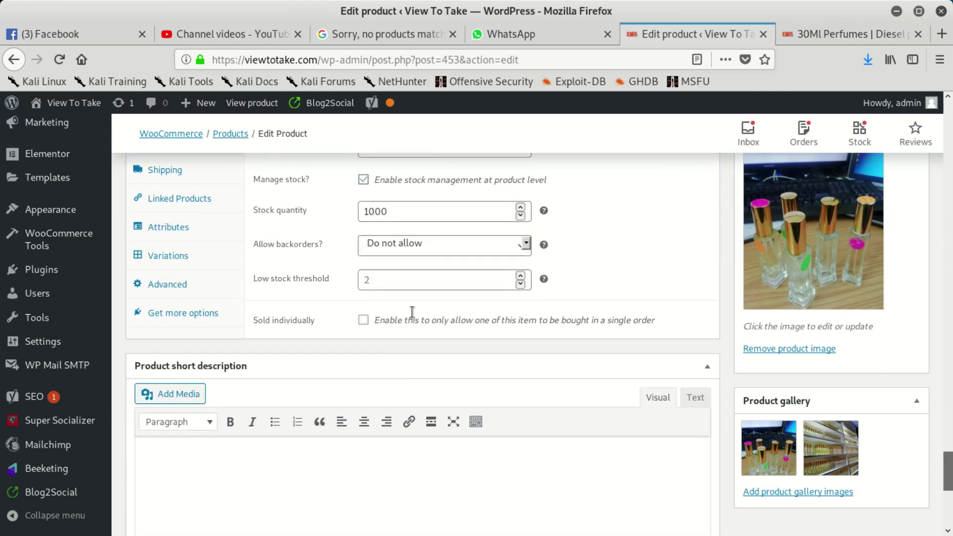
scroll(412, 312, "up", 2)
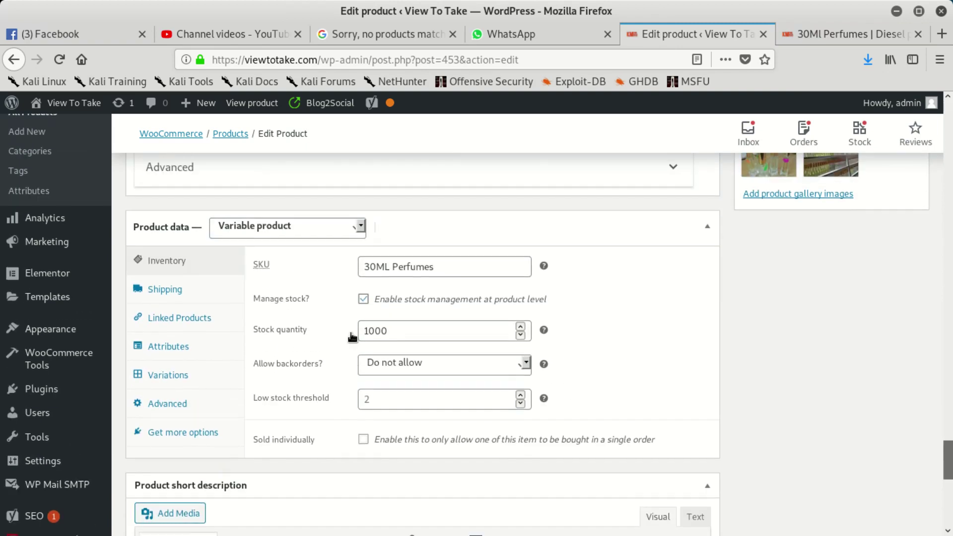
left_click(363, 300)
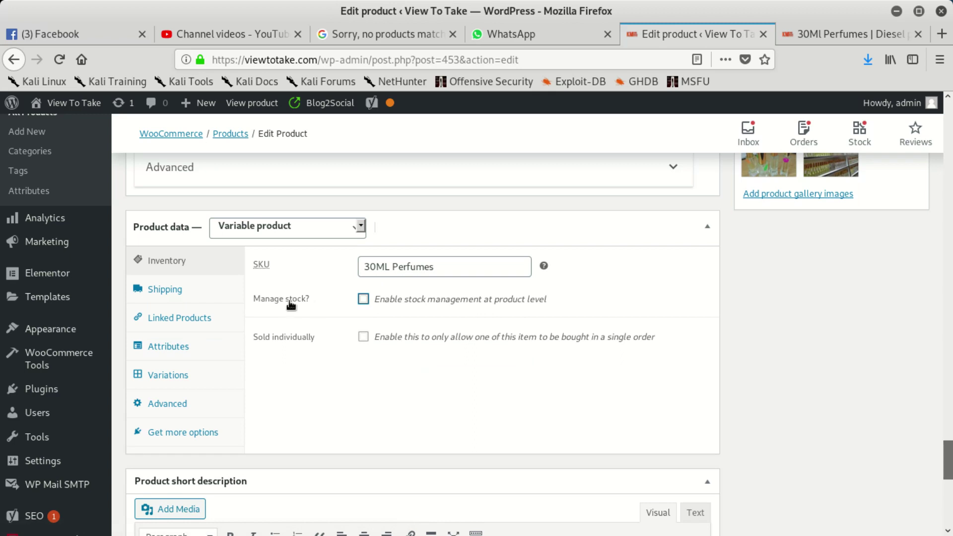
Review the product's linked products, attributes and variations settings, including the available variation actions and the Perfume Name attribute's values
left_click(194, 293)
left_click(179, 319)
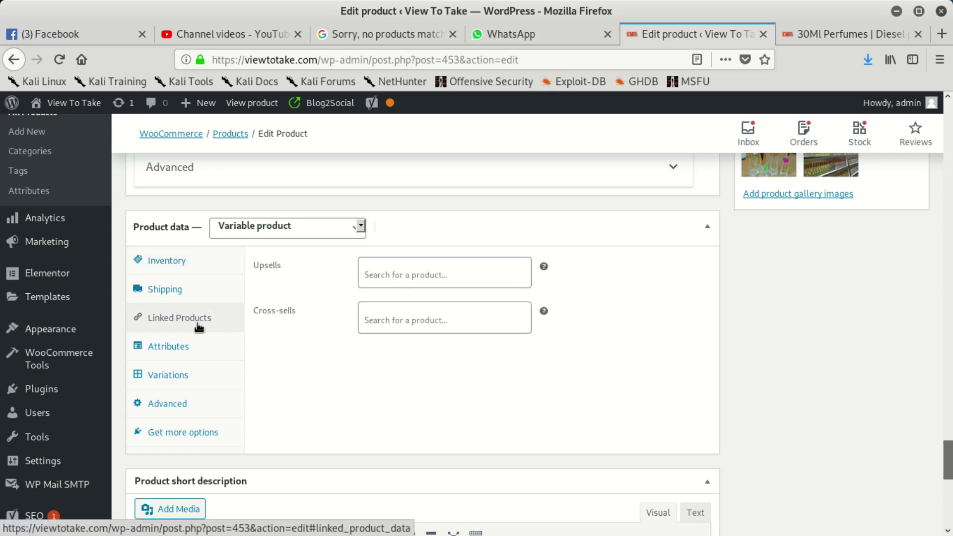
left_click(169, 346)
left_click(174, 378)
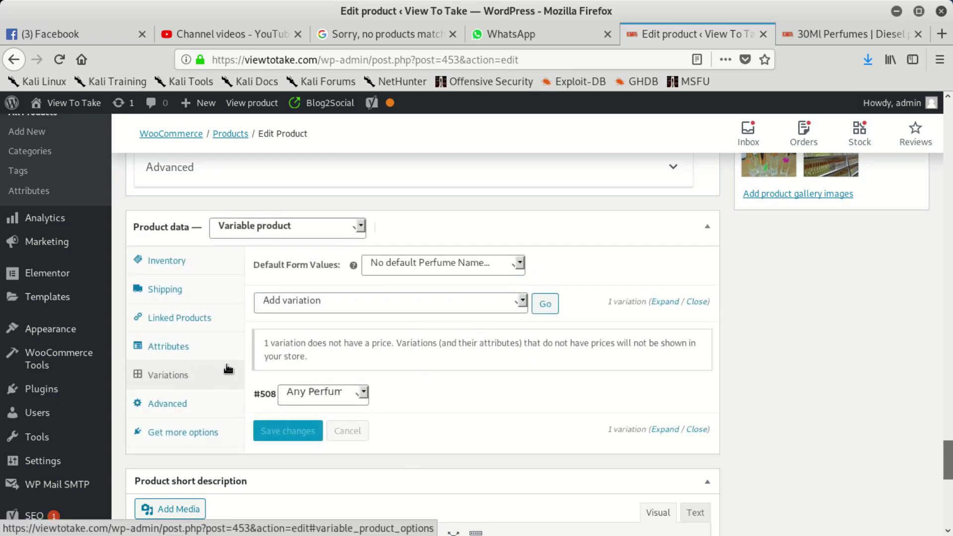
left_click(525, 306)
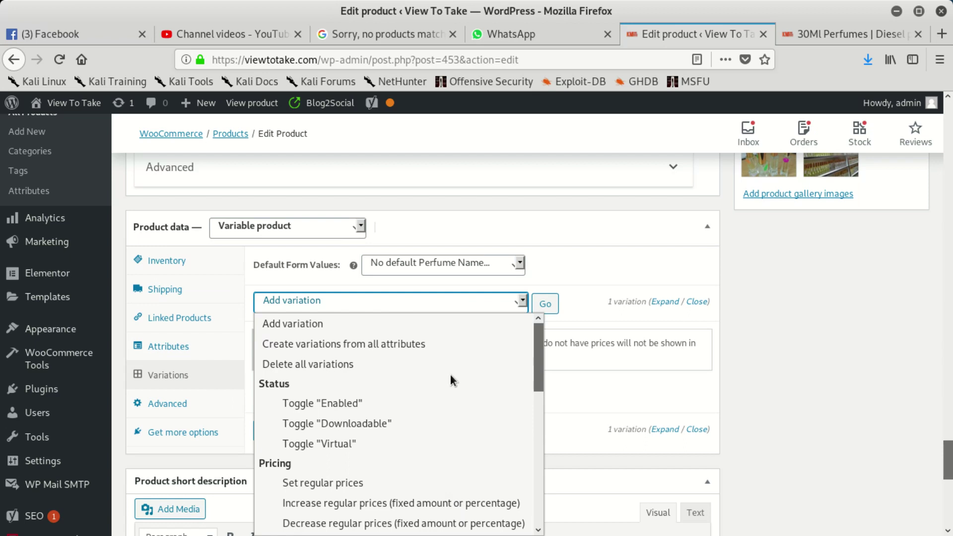
left_click(164, 347)
left_click(165, 347)
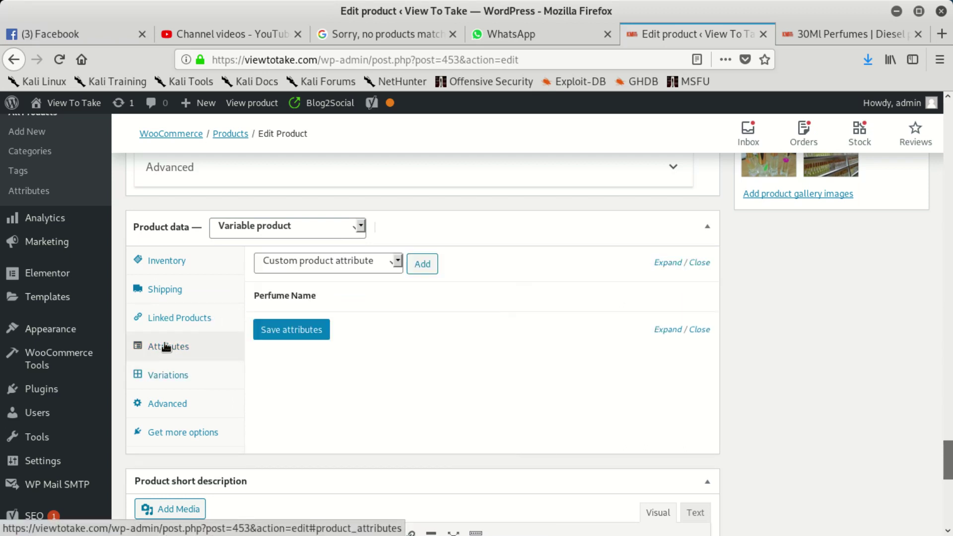
left_click(385, 268)
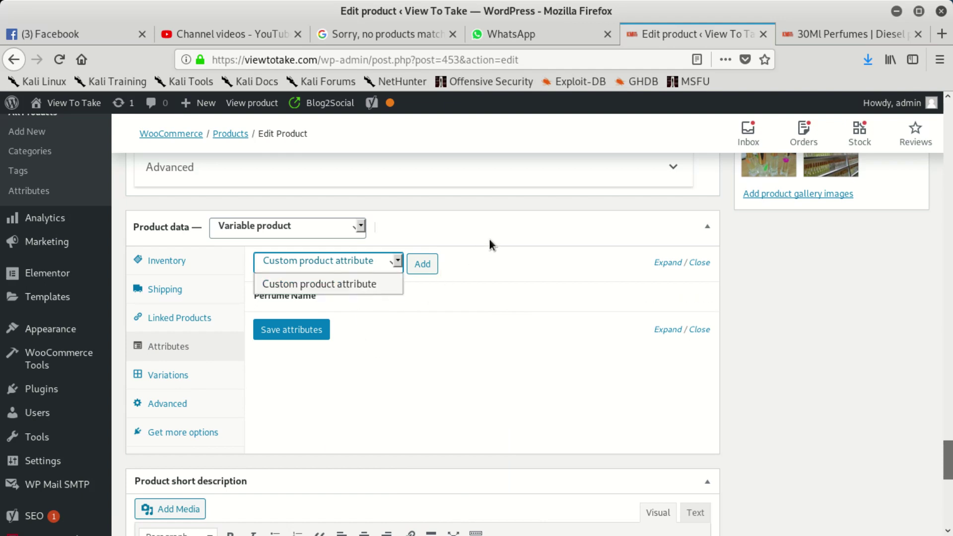
left_click(499, 365)
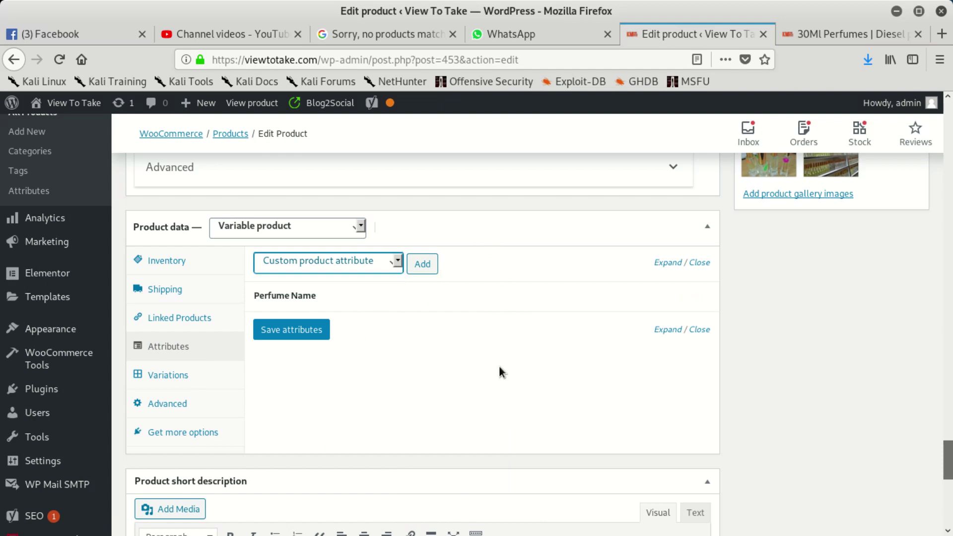
left_click(322, 298)
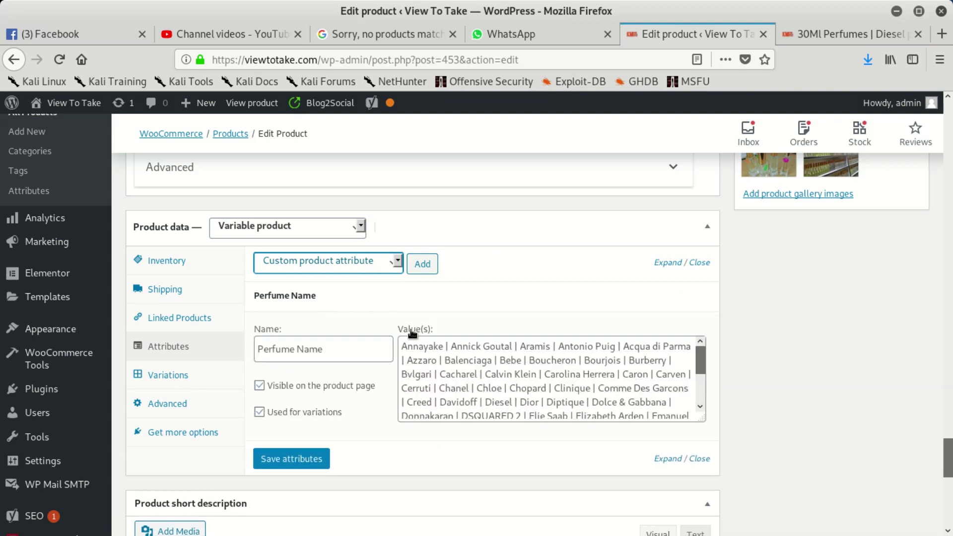
left_click(378, 296)
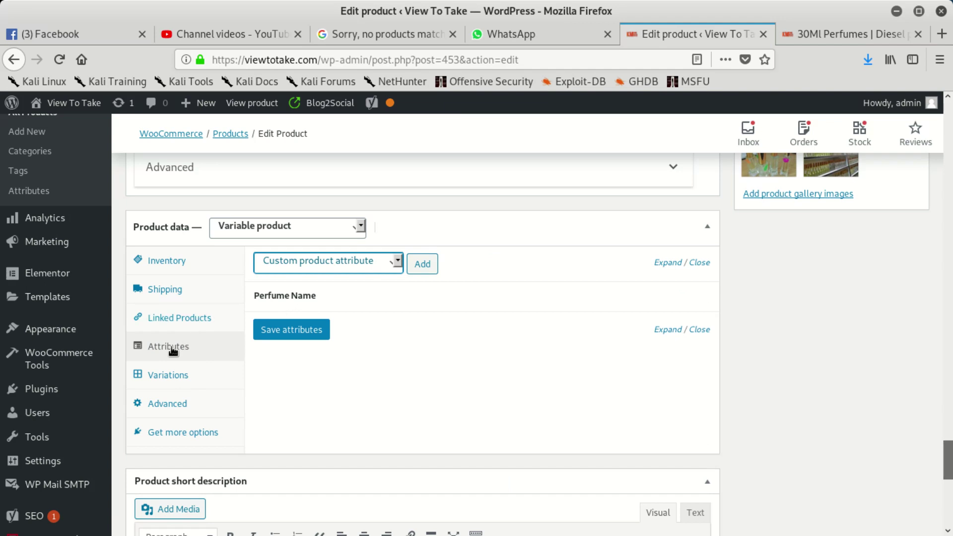
Apply the Stock bulk action to the product's variations with a value of 1000
left_click(169, 375)
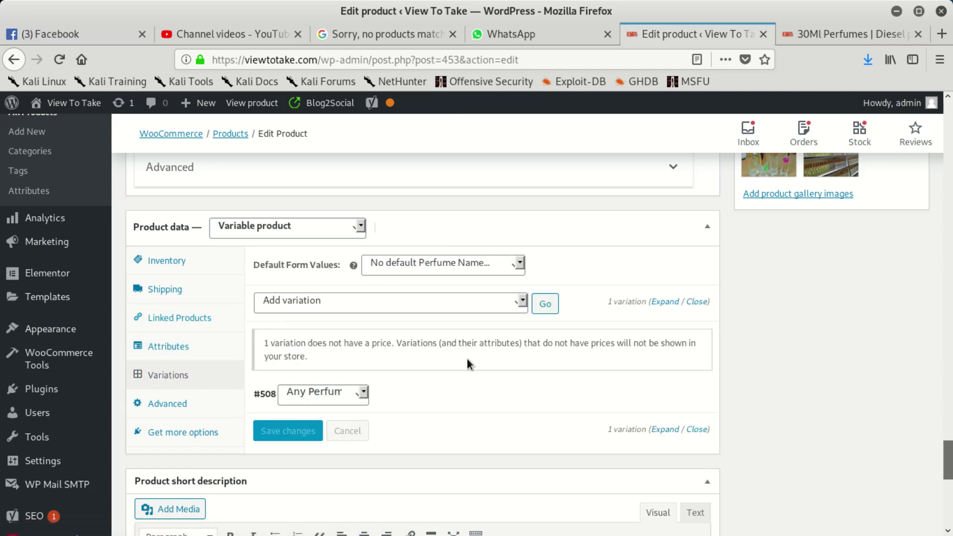
left_click(524, 302)
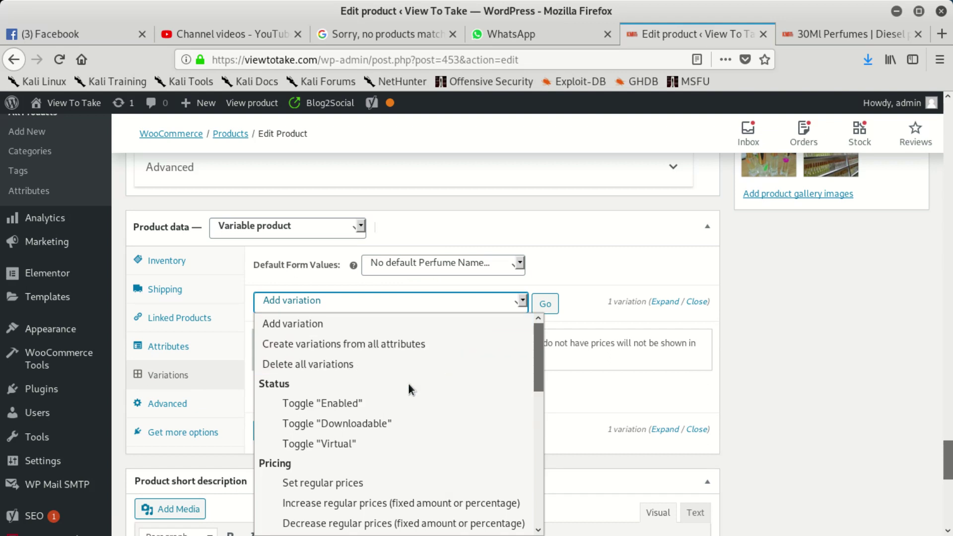
scroll(406, 385, "down", 2)
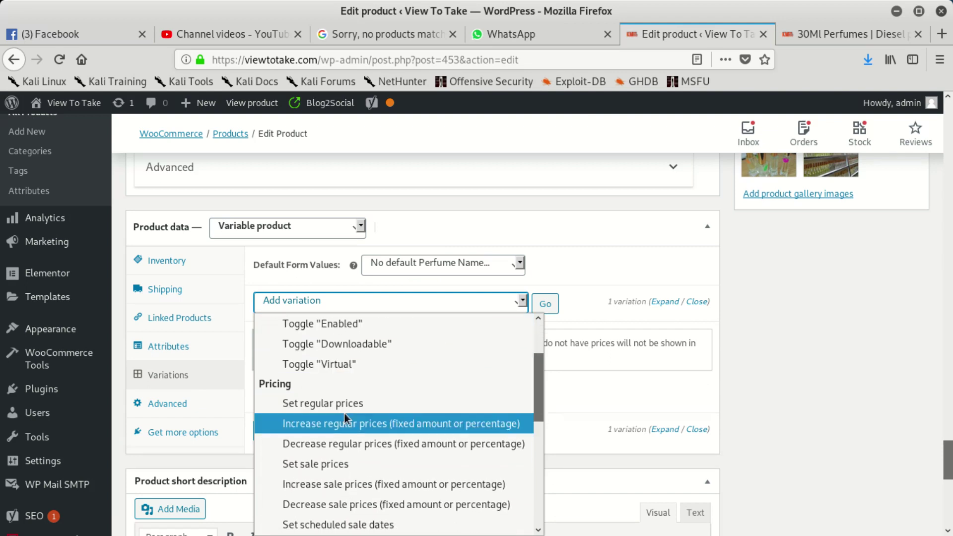
scroll(357, 399, "up", 2)
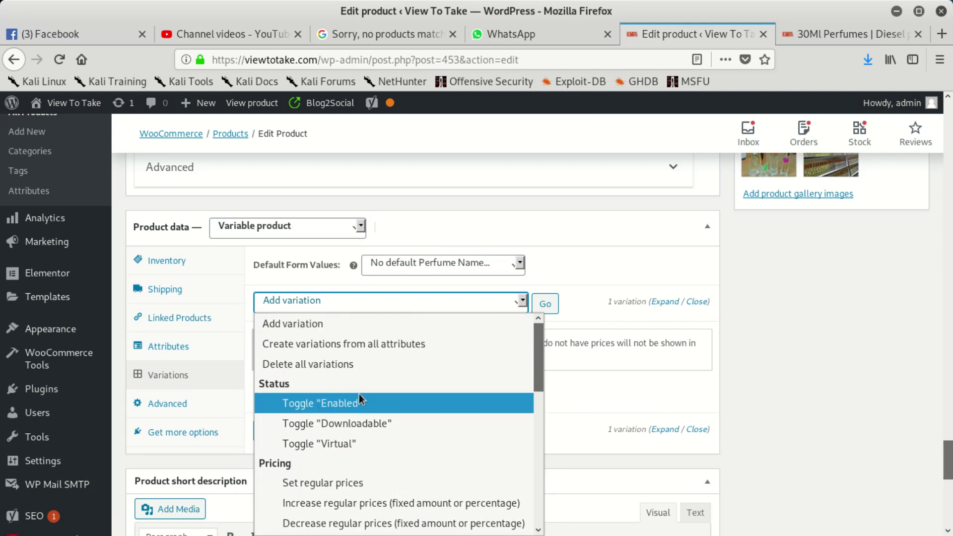
scroll(364, 398, "down", 4)
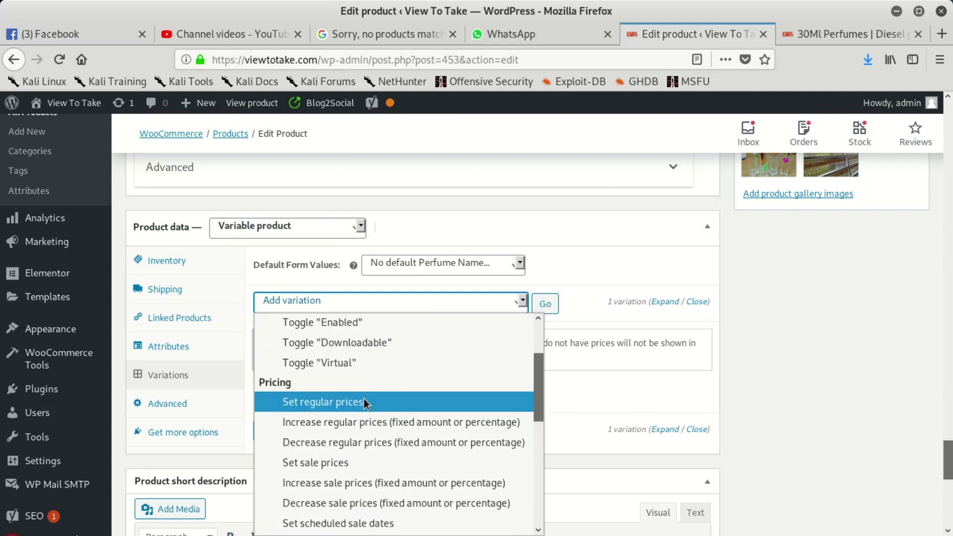
scroll(362, 399, "down", 1)
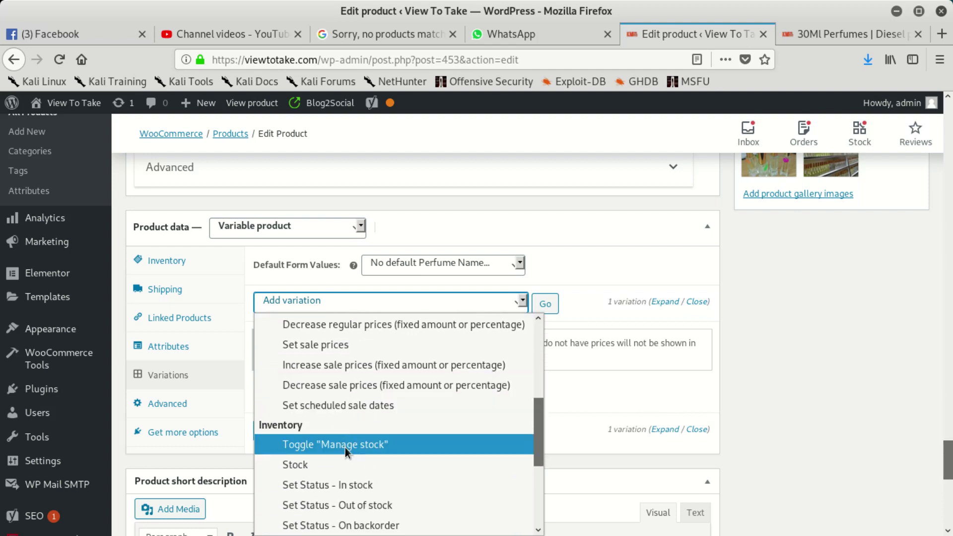
left_click(363, 463)
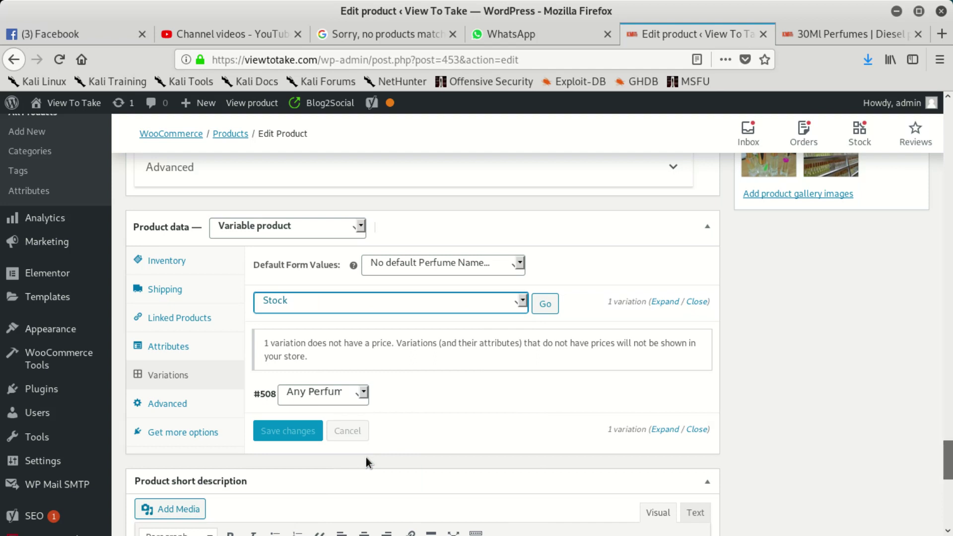
left_click(546, 305)
left_click(545, 305)
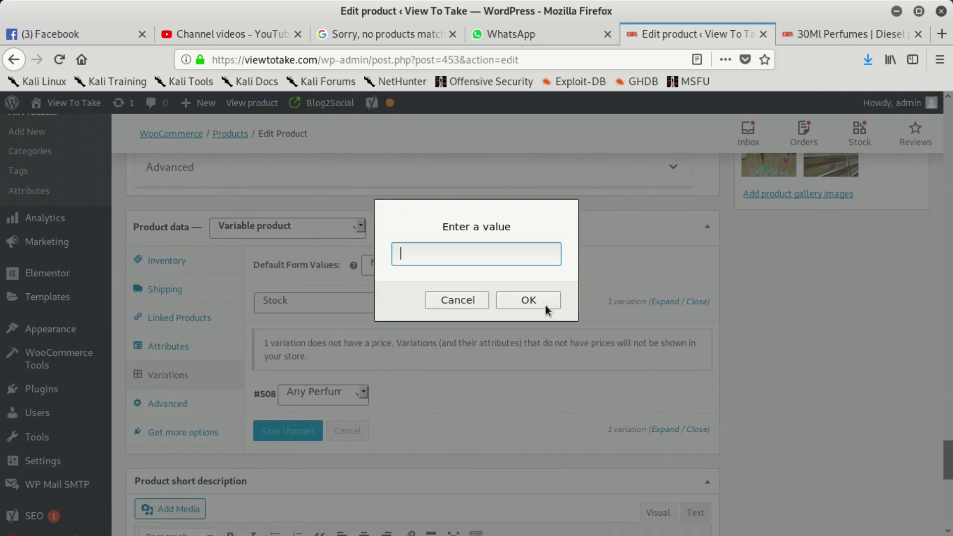
type("1000")
left_click(522, 298)
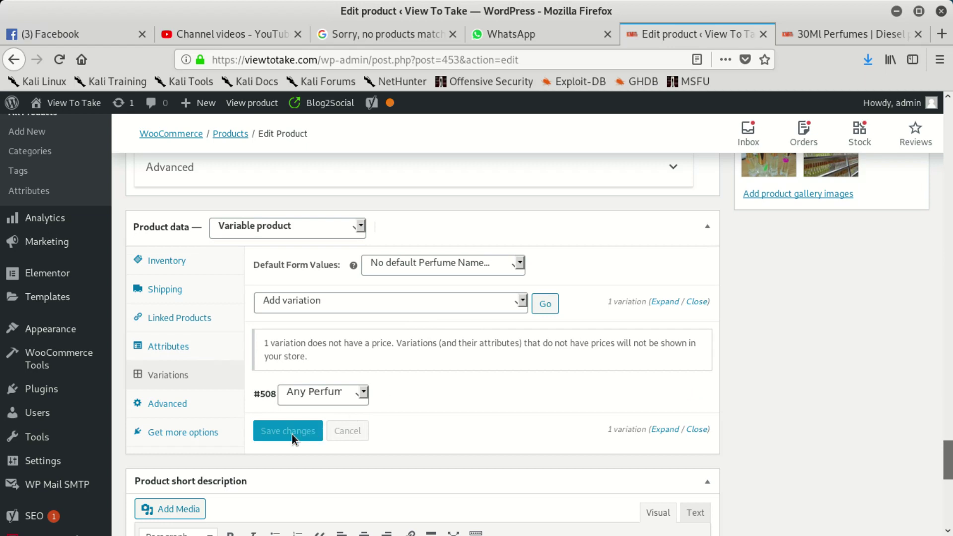
Update the product to save the edited settings
scroll(620, 430, "up", 10)
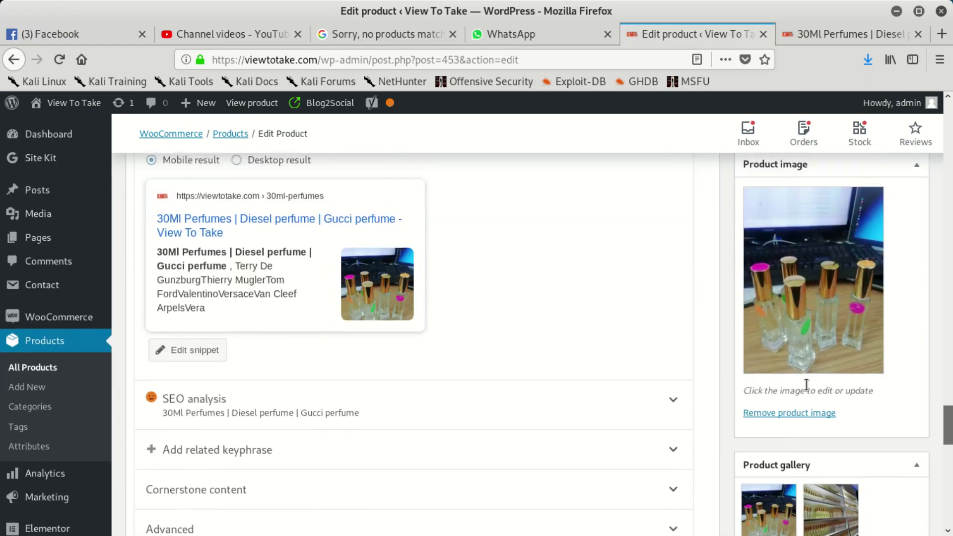
scroll(667, 400, "down", 10)
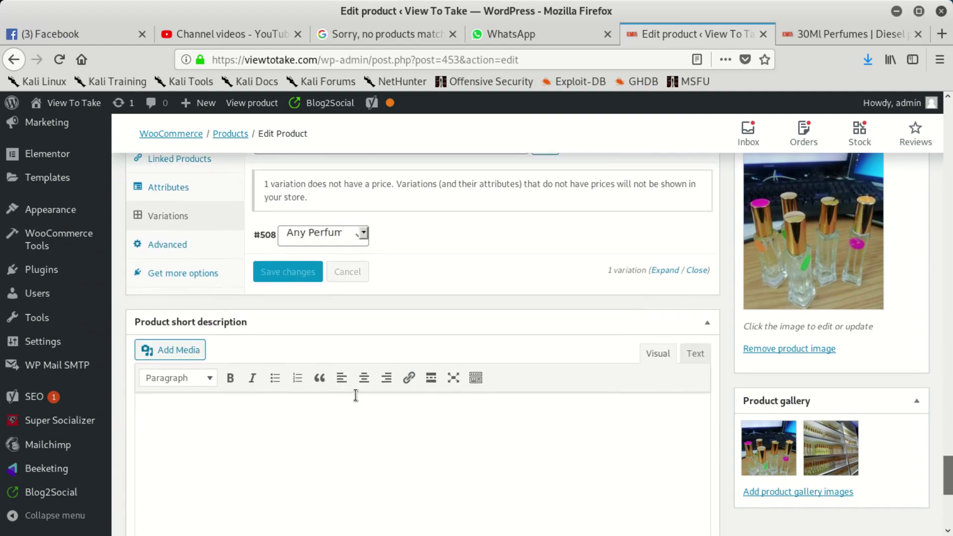
scroll(534, 398, "up", 10)
scroll(890, 290, "up", 2)
scroll(910, 236, "up", 10)
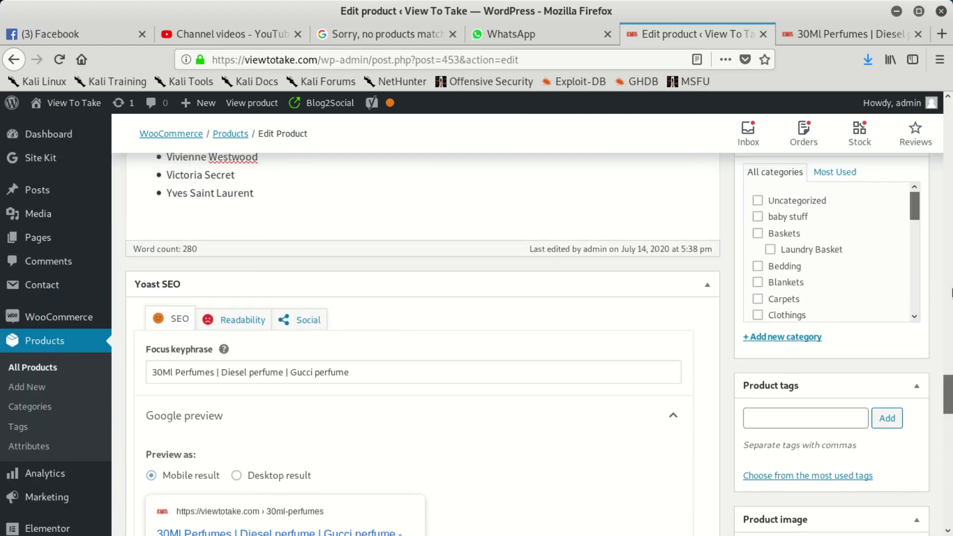
scroll(916, 346, "up", 1)
left_click(908, 296)
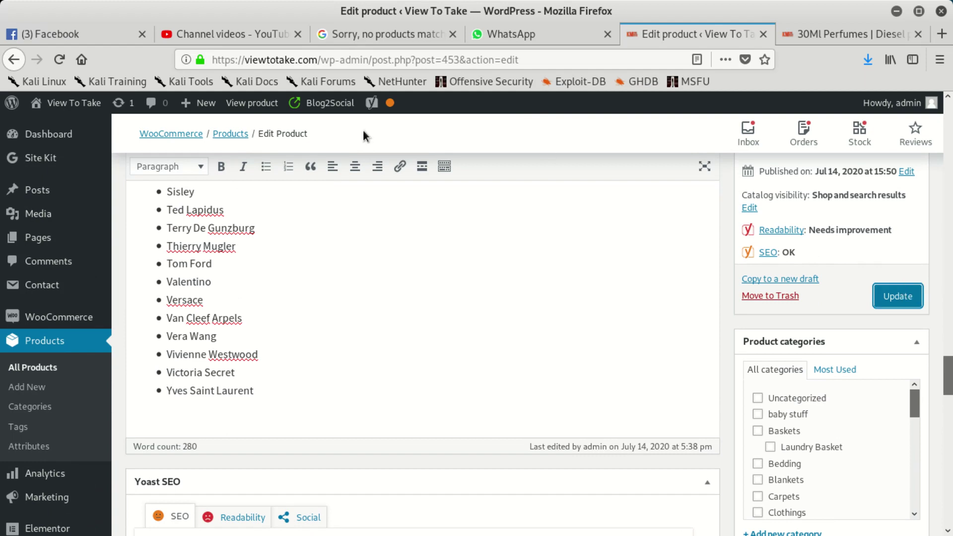
left_click(526, 33)
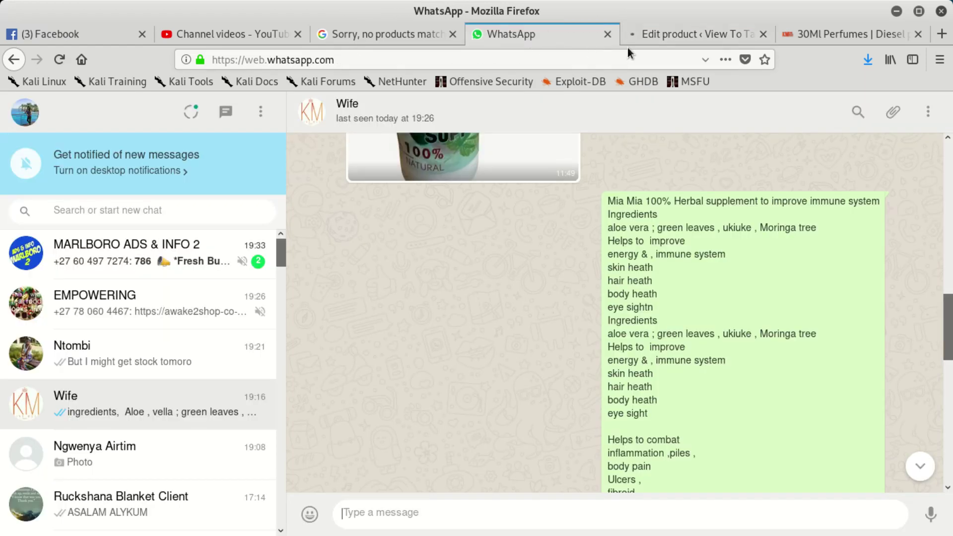
Reload the 30Ml Perfumes storefront page, checking the product editor's save in between, and examine the product's availability
left_click(687, 33)
left_click(798, 32)
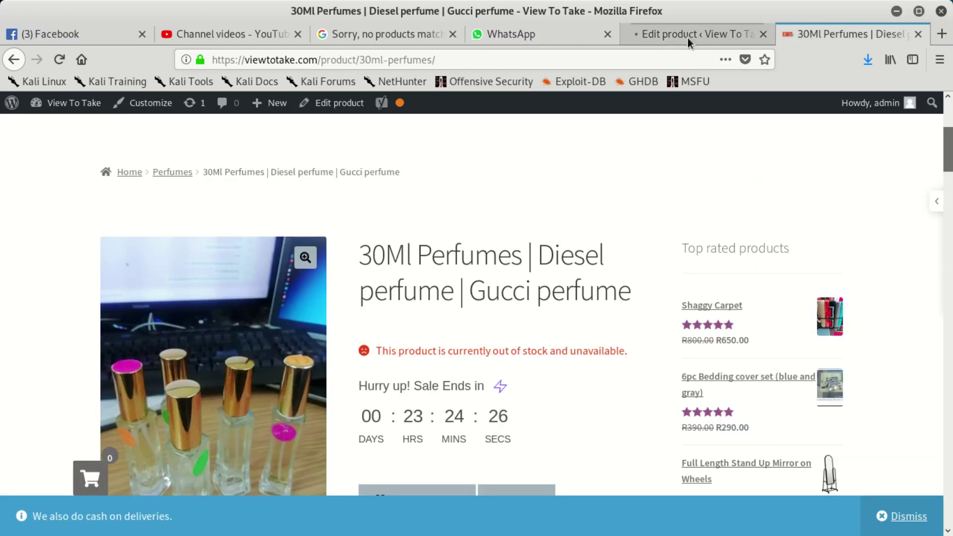
left_click(548, 62)
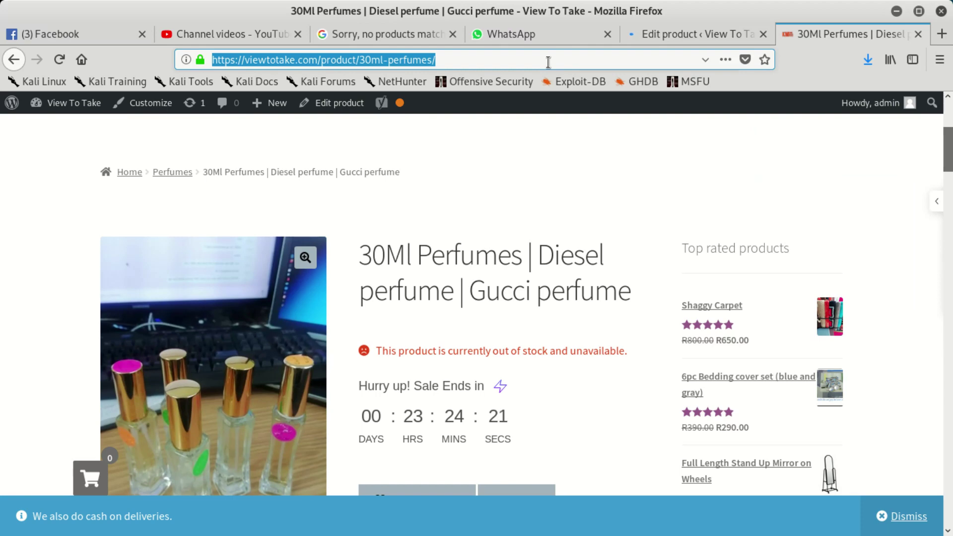
key("Return")
scroll(526, 278, "down", 5)
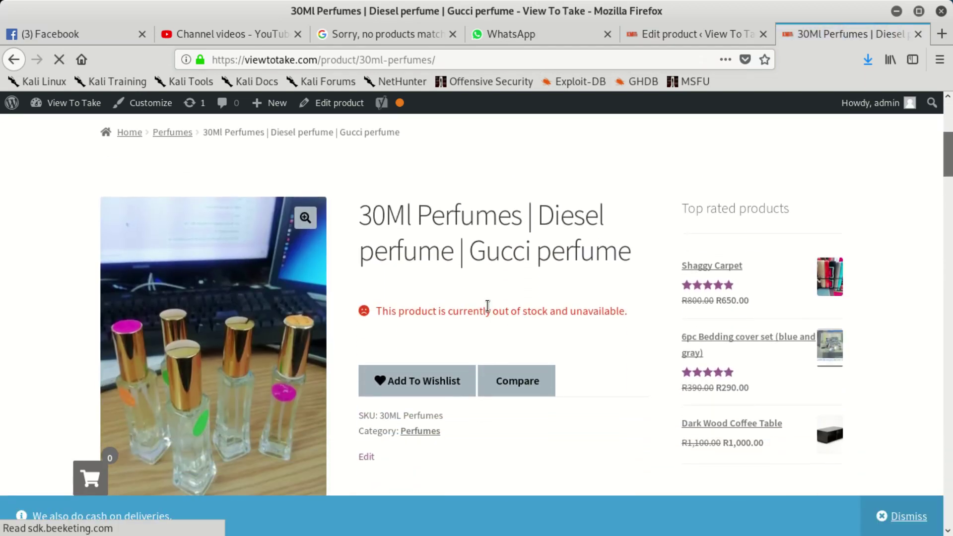
left_click(685, 34)
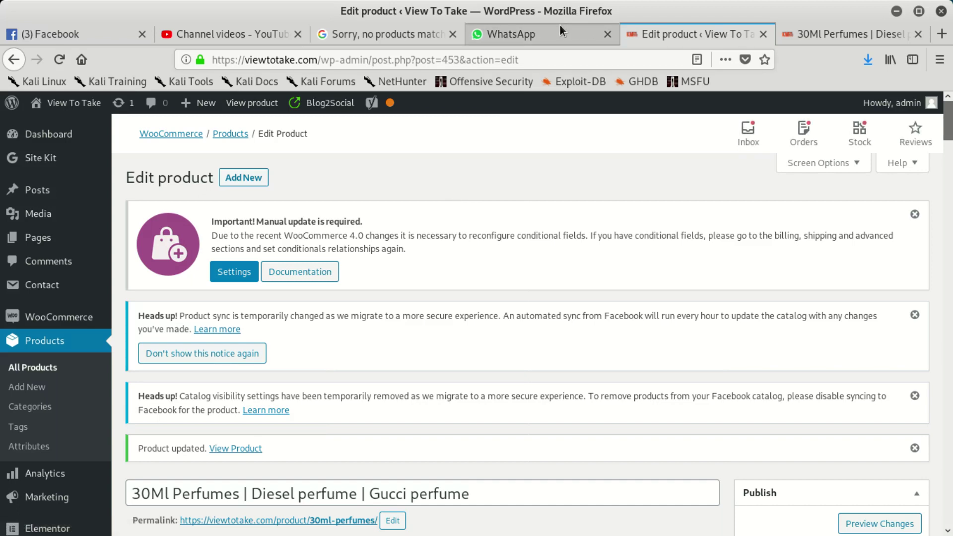
left_click(794, 35)
left_click(518, 55)
key("Return")
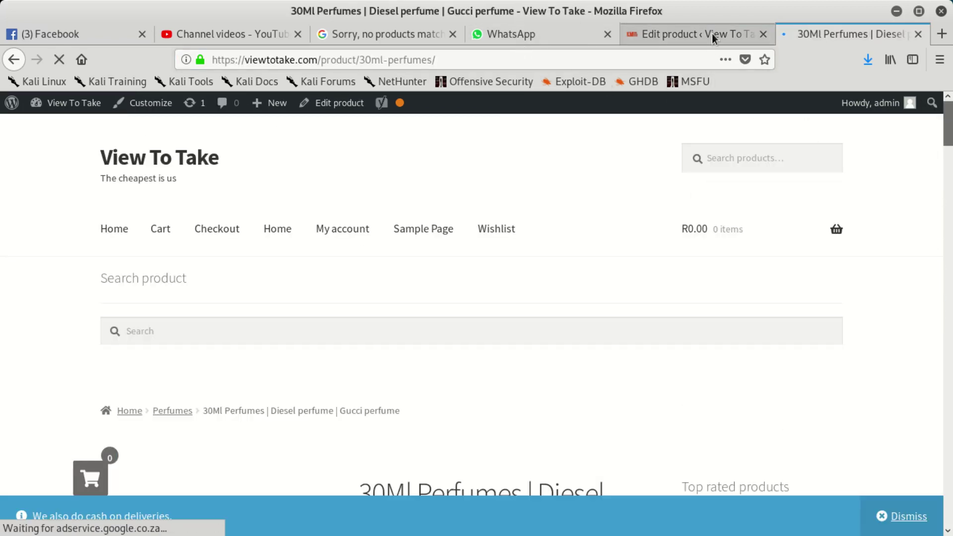
scroll(619, 313, "down", 5)
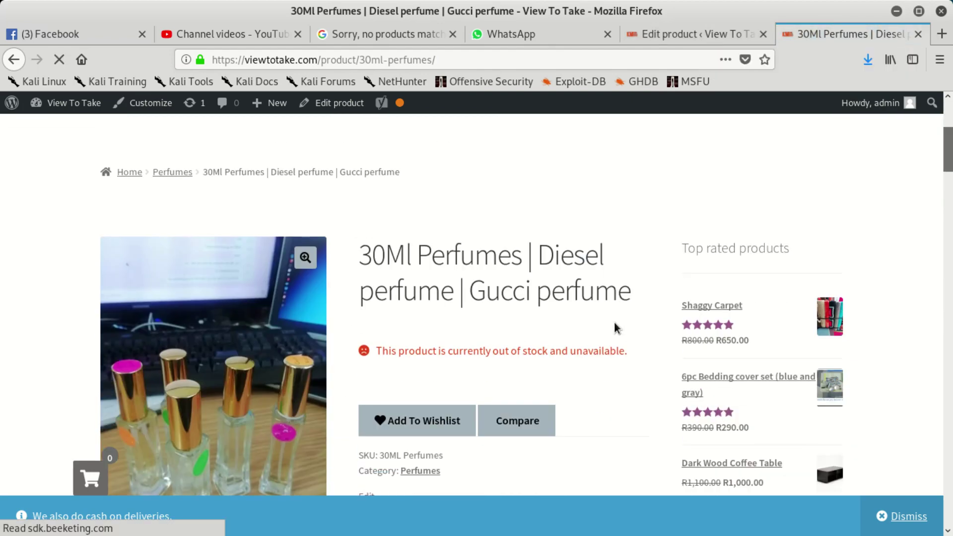
Return to the product editor and select Variable product as the type in the product data
left_click(685, 34)
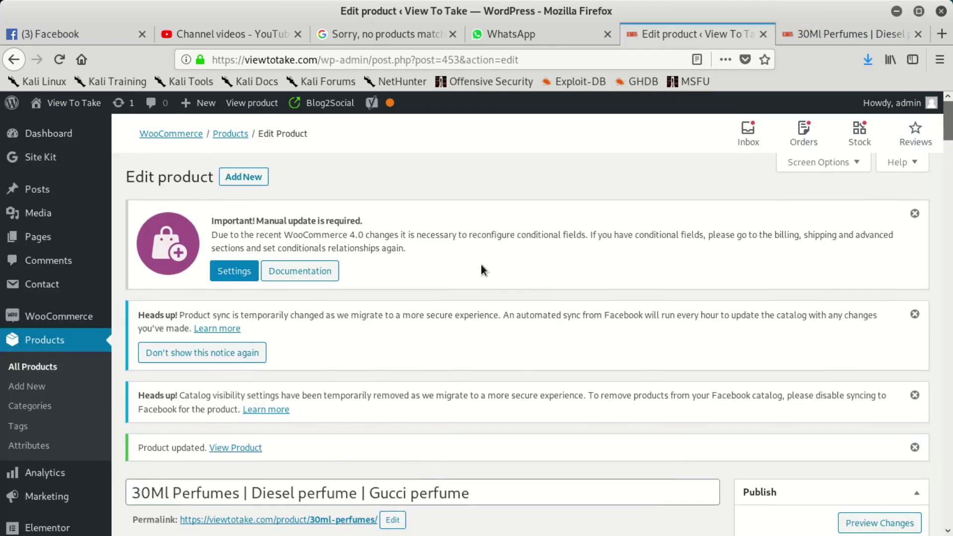
scroll(476, 265, "down", 6)
scroll(393, 375, "down", 18)
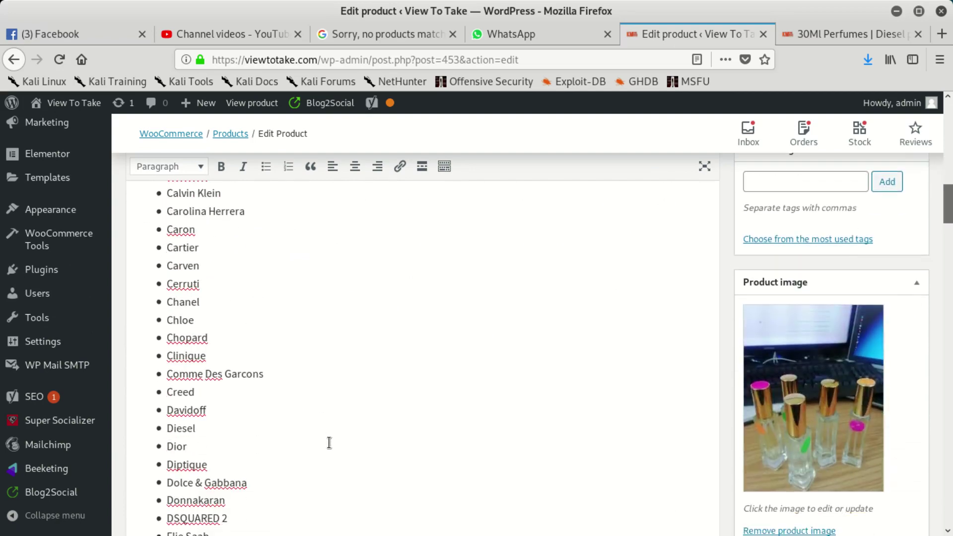
scroll(339, 441, "down", 17)
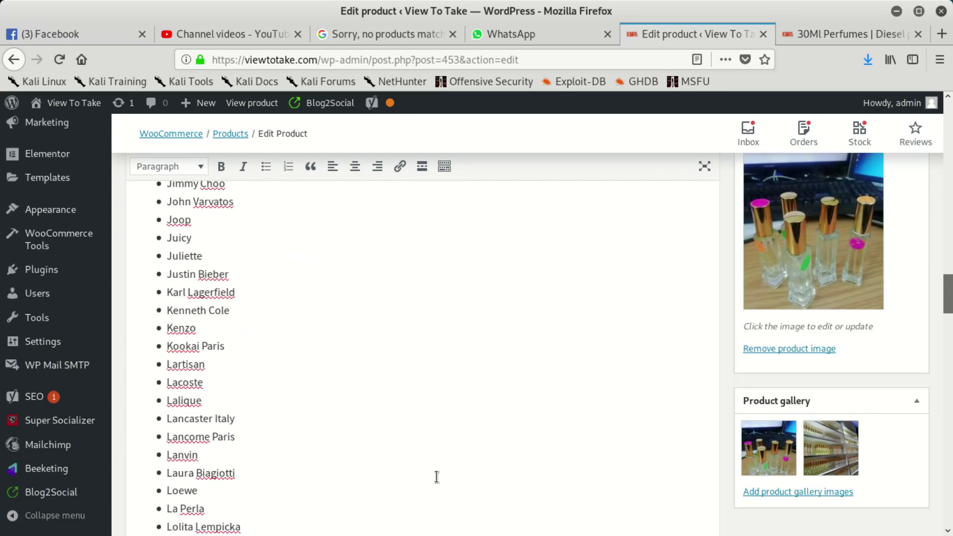
scroll(431, 485, "down", 15)
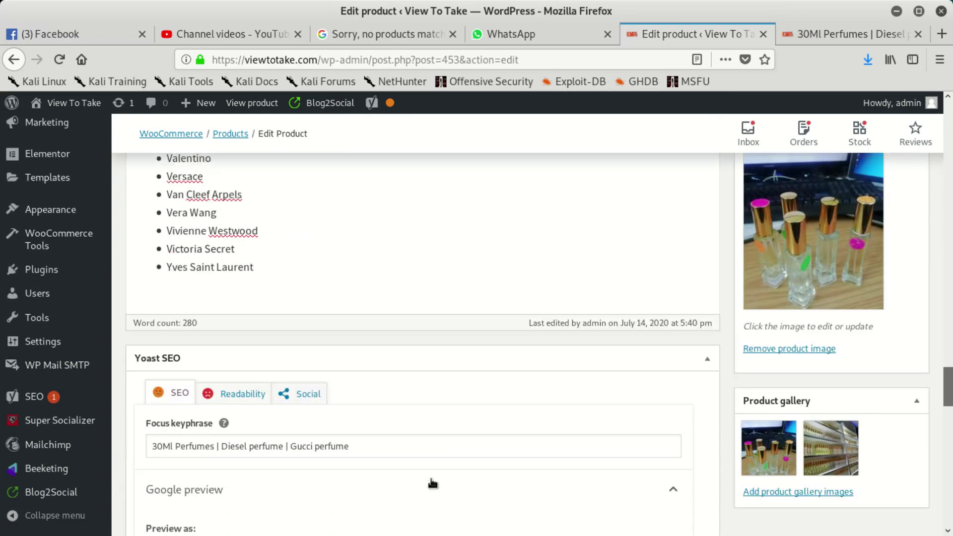
scroll(345, 372, "down", 9)
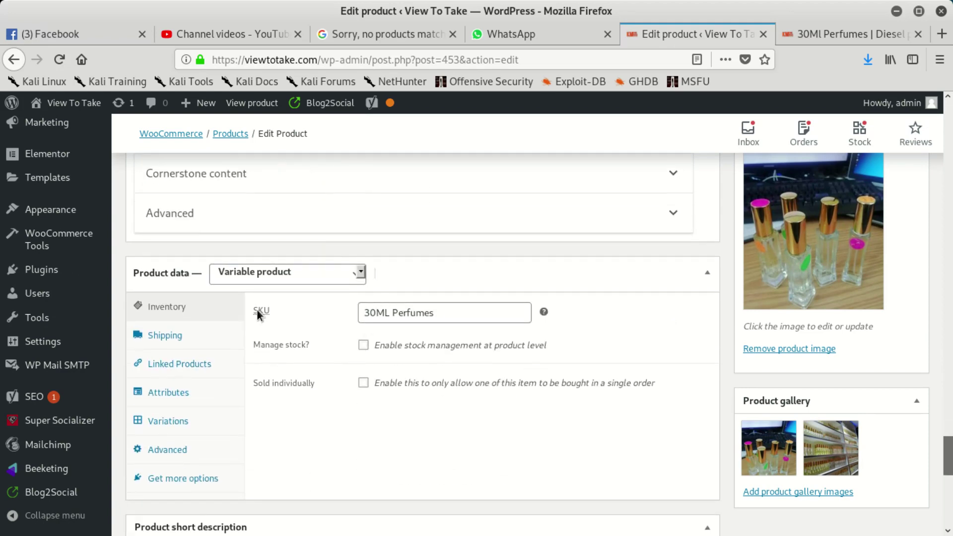
left_click(273, 272)
left_click(276, 376)
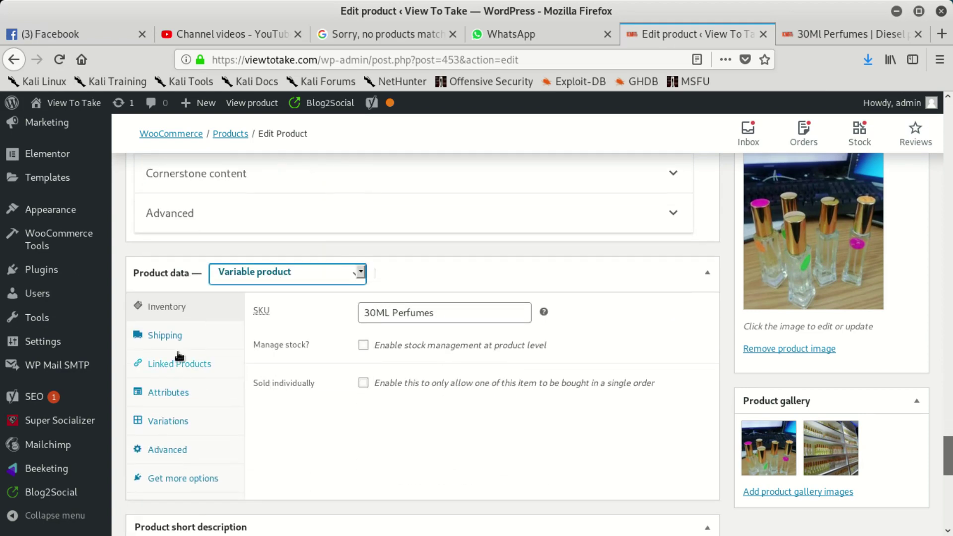
Expand the product's variation and examine its stock quantity and price settings
left_click(193, 417)
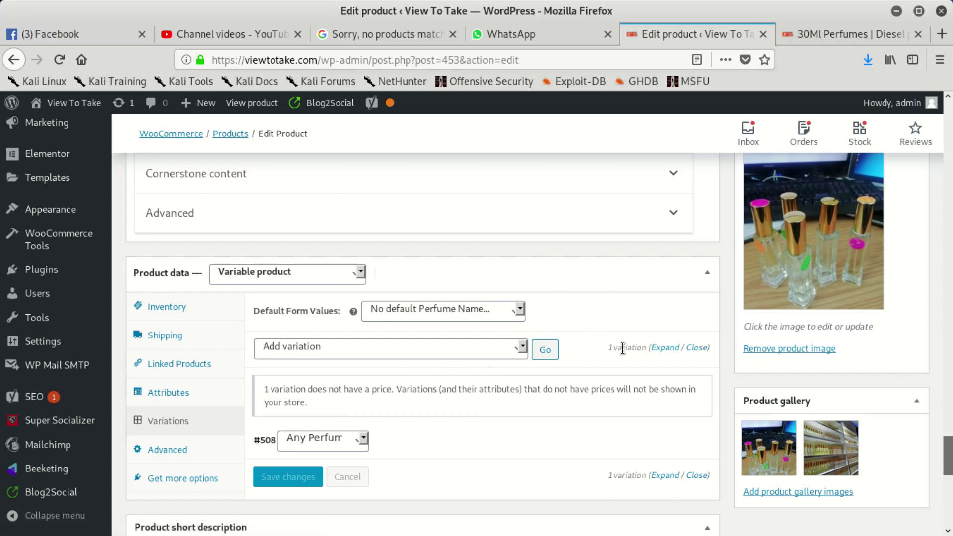
left_click(659, 351)
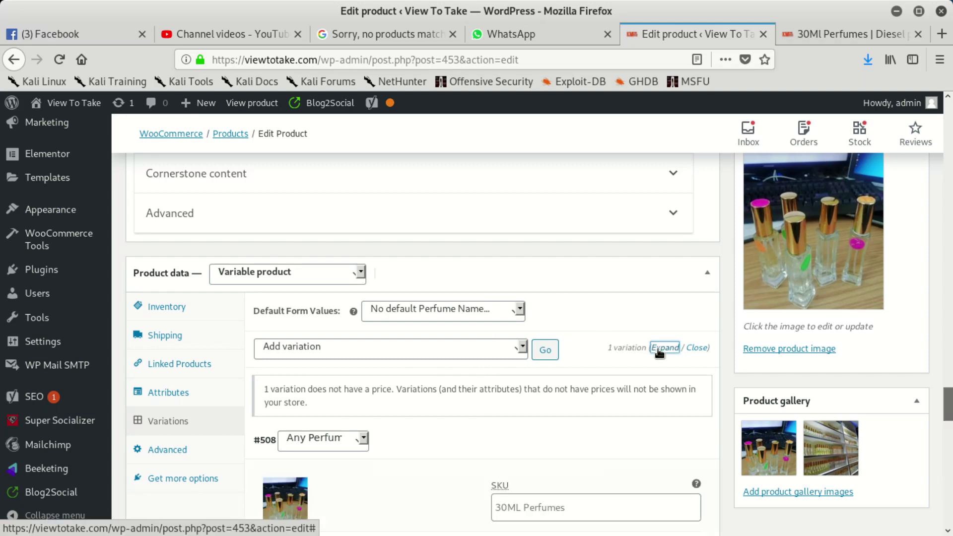
scroll(512, 377, "down", 5)
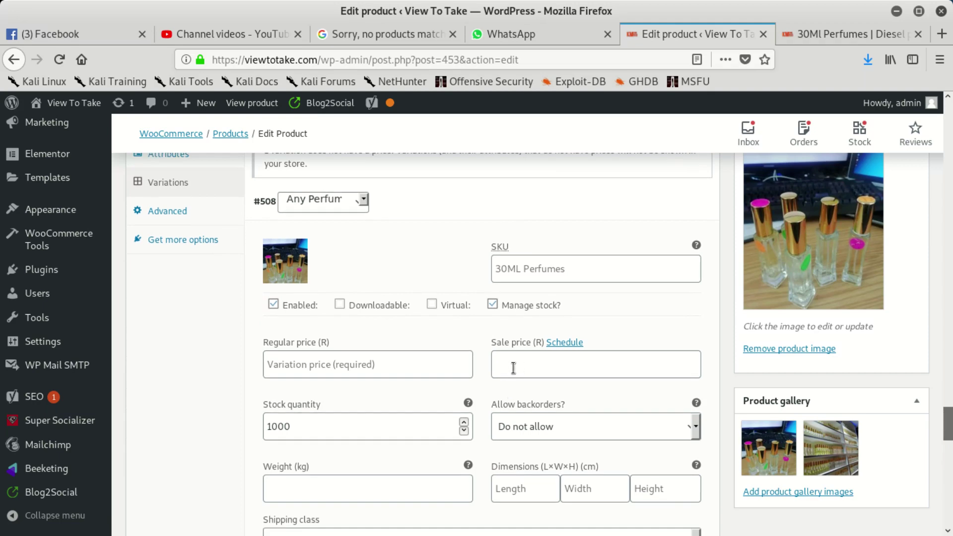
left_click(350, 420)
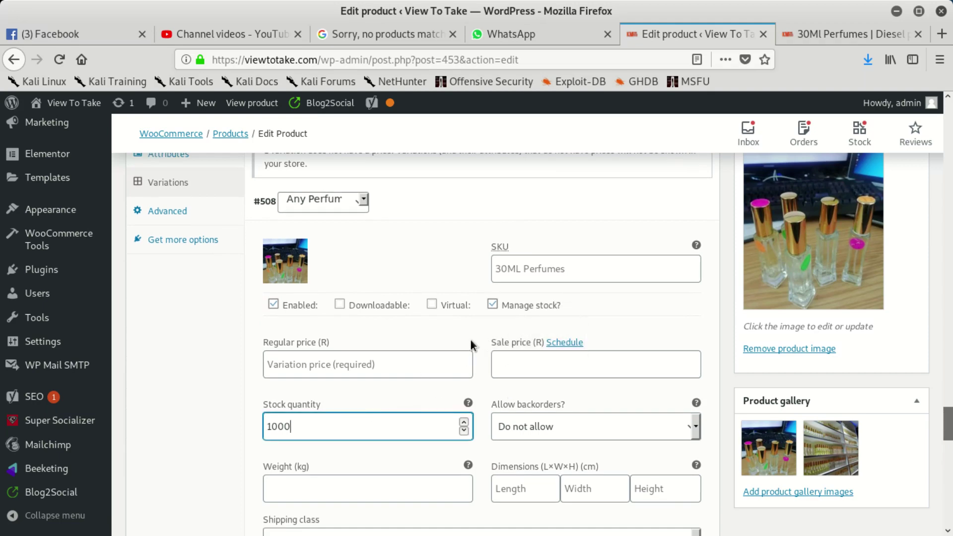
Select Any Perfume Name as the attribute value for the product's variation
scroll(470, 340, "up", 3)
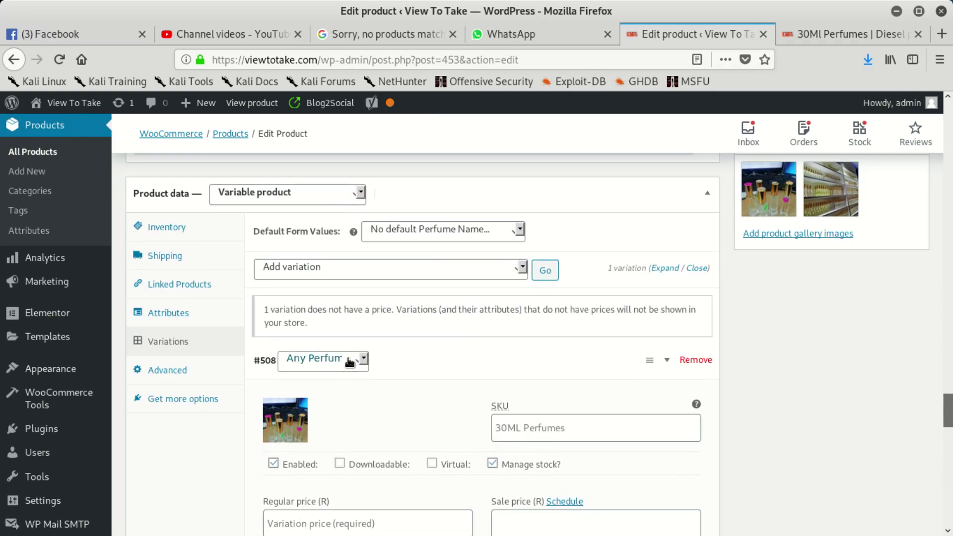
left_click(350, 362)
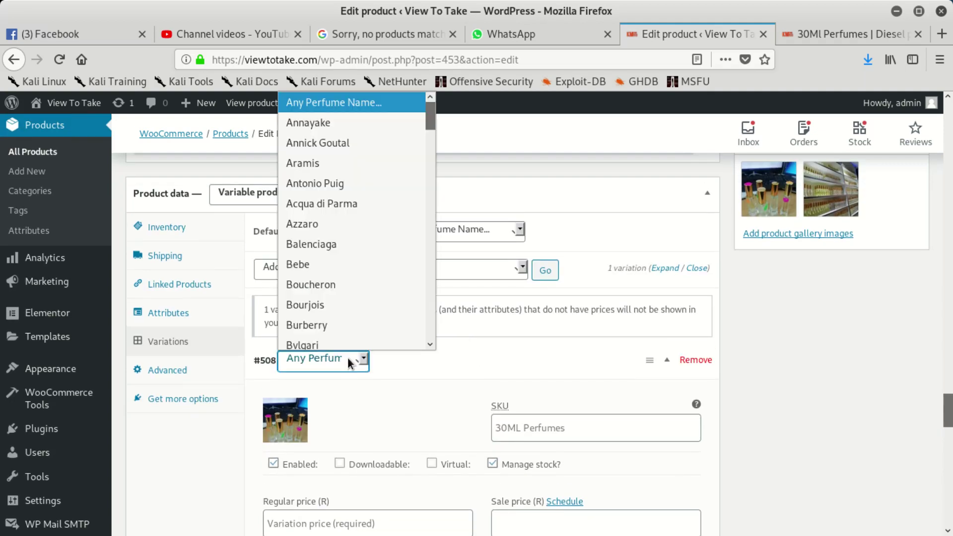
left_click(357, 103)
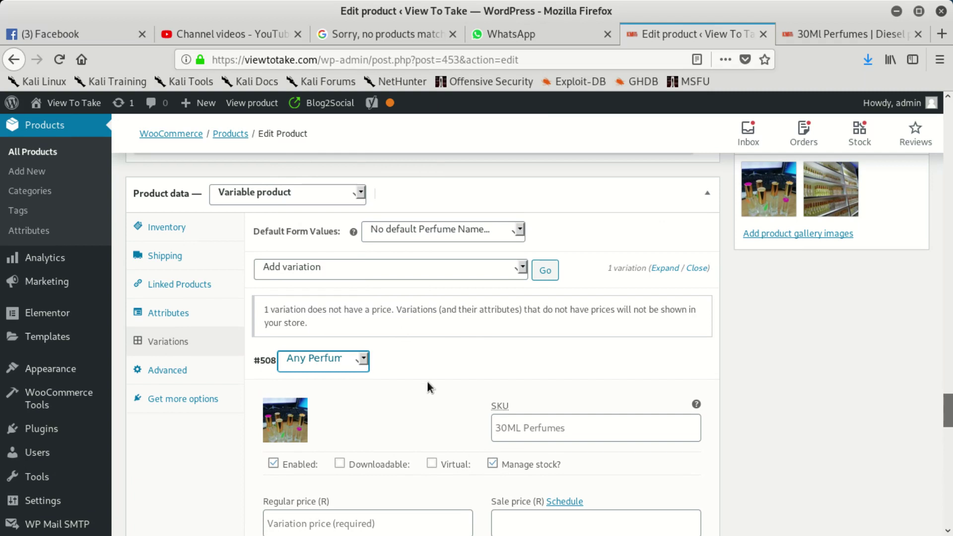
Set the variation's backorders option to Allow
scroll(427, 381, "down", 3)
scroll(430, 370, "down", 4)
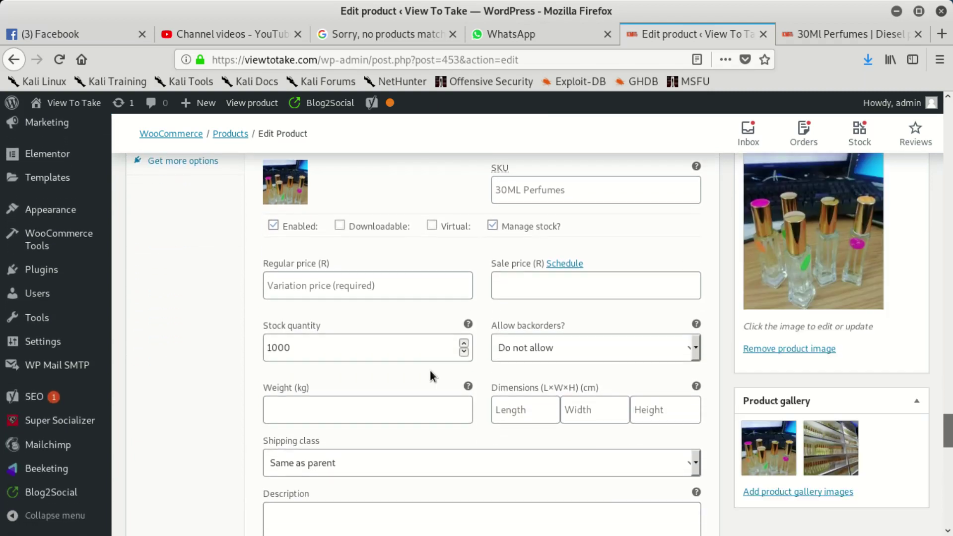
left_click(620, 356)
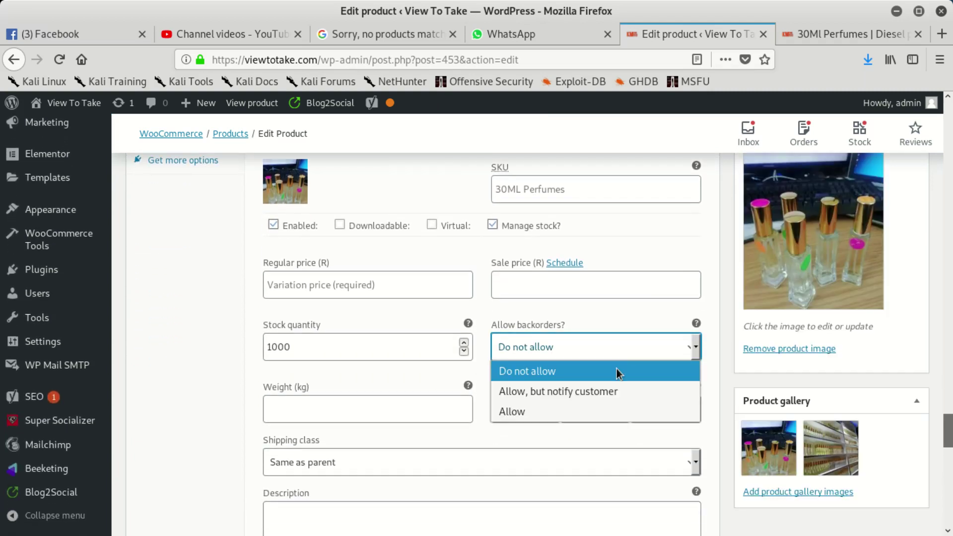
left_click(523, 402)
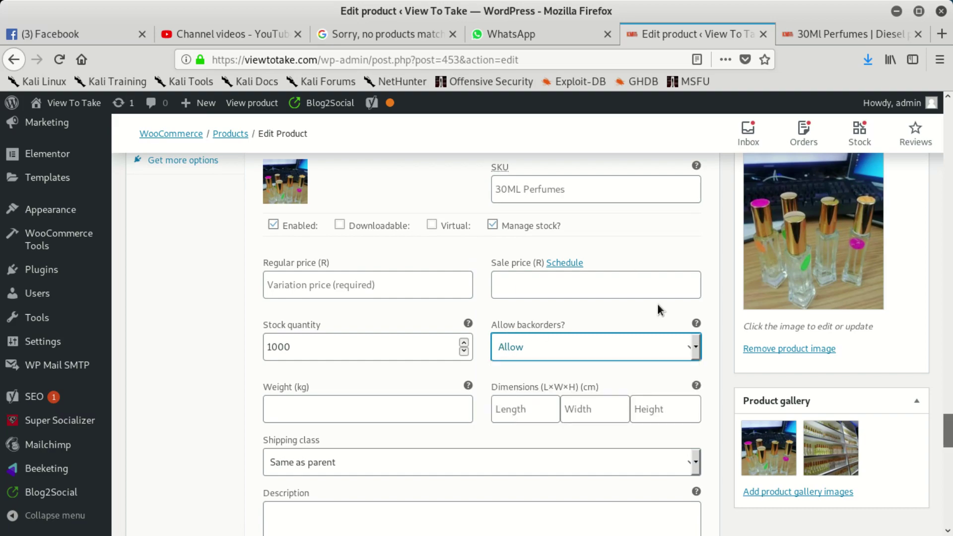
Update the product to save the variation's backorder setting
scroll(658, 305, "up", 15)
scroll(821, 278, "up", 10)
scroll(906, 272, "up", 10)
left_click(908, 374)
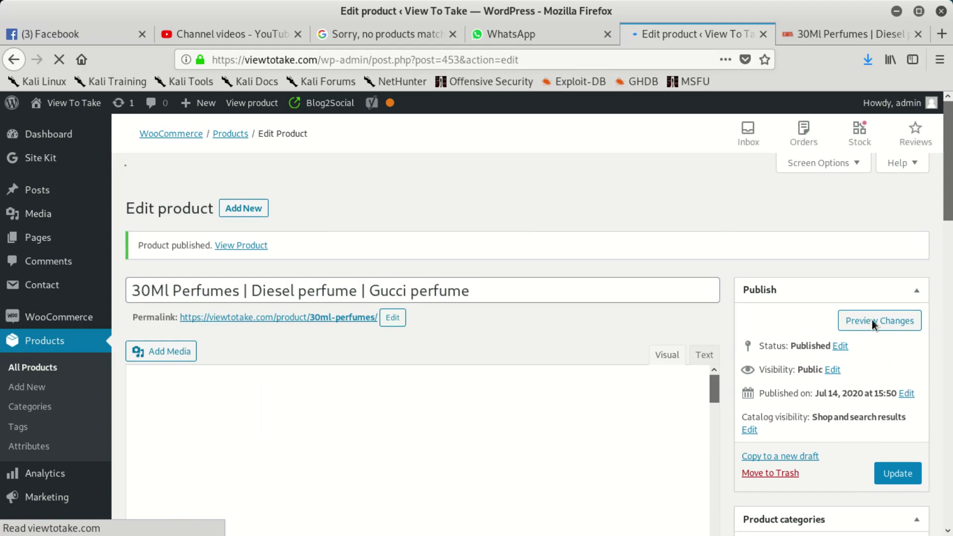
Reload the perfume product's storefront page and check whether it is available for purchase
scroll(655, 266, "down", 15)
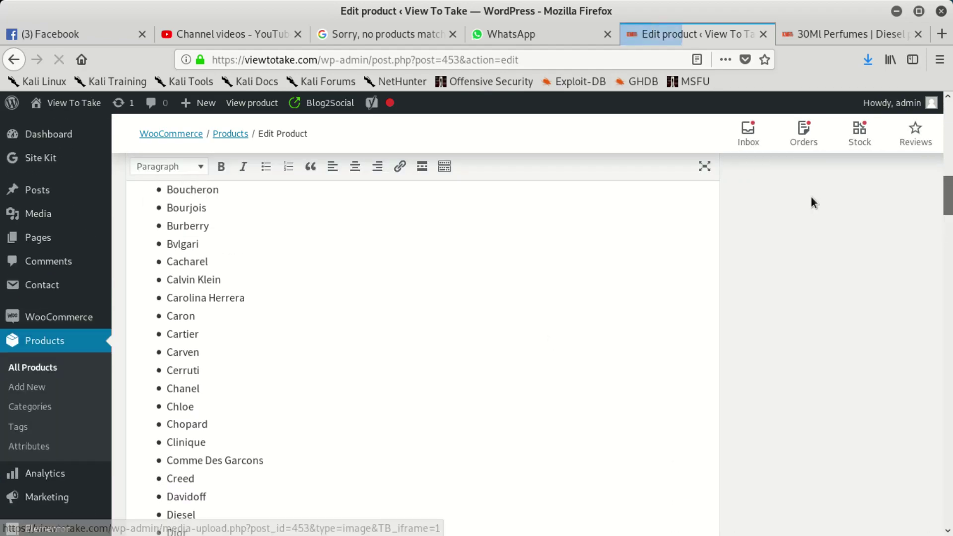
left_click(856, 29)
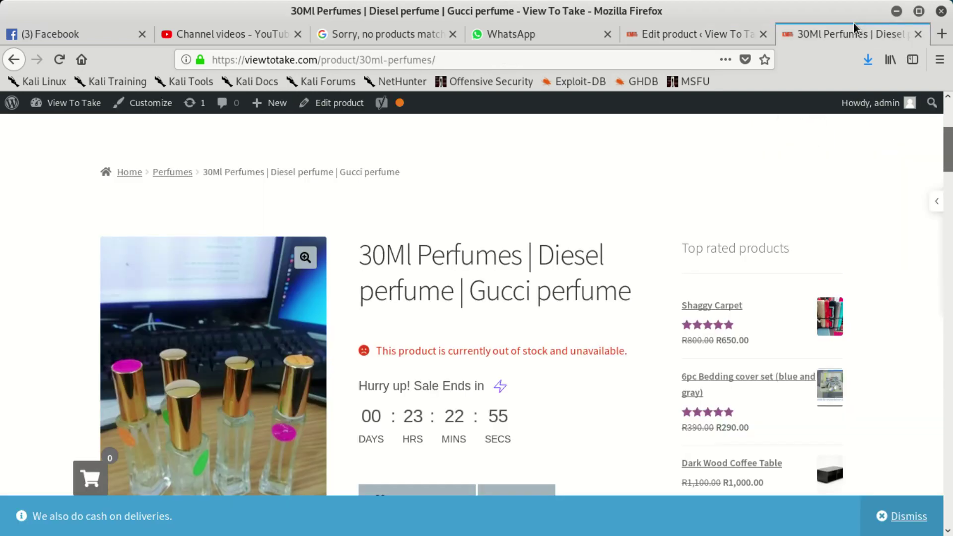
left_click(658, 49)
key("Return")
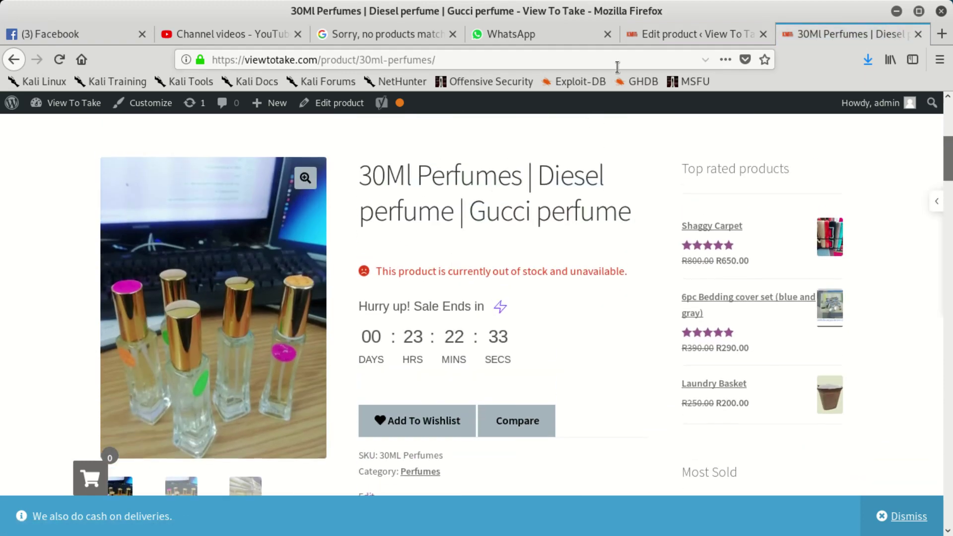
Go back to the product editor's product data and reselect Variable product as the product type
left_click(666, 37)
scroll(349, 317, "down", 5)
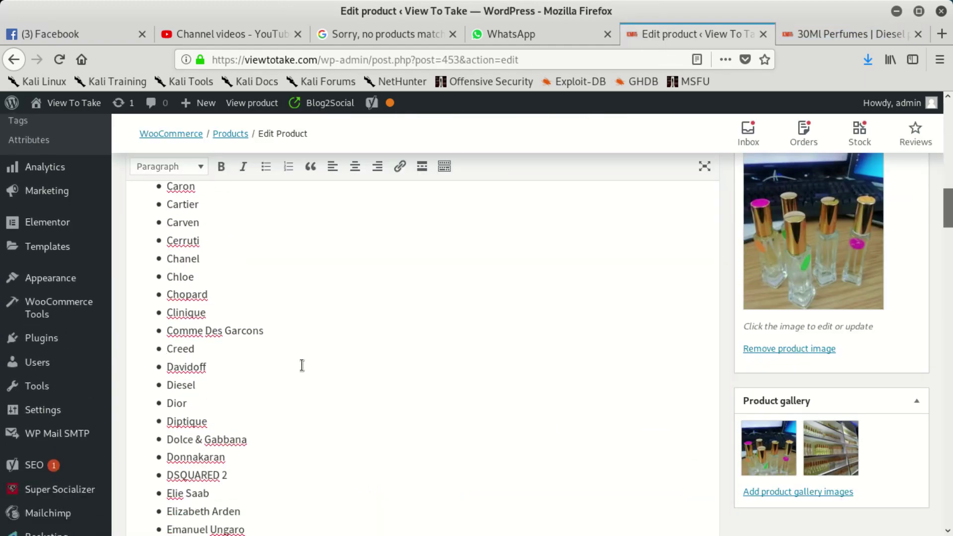
scroll(302, 365, "down", 15)
scroll(561, 351, "down", 20)
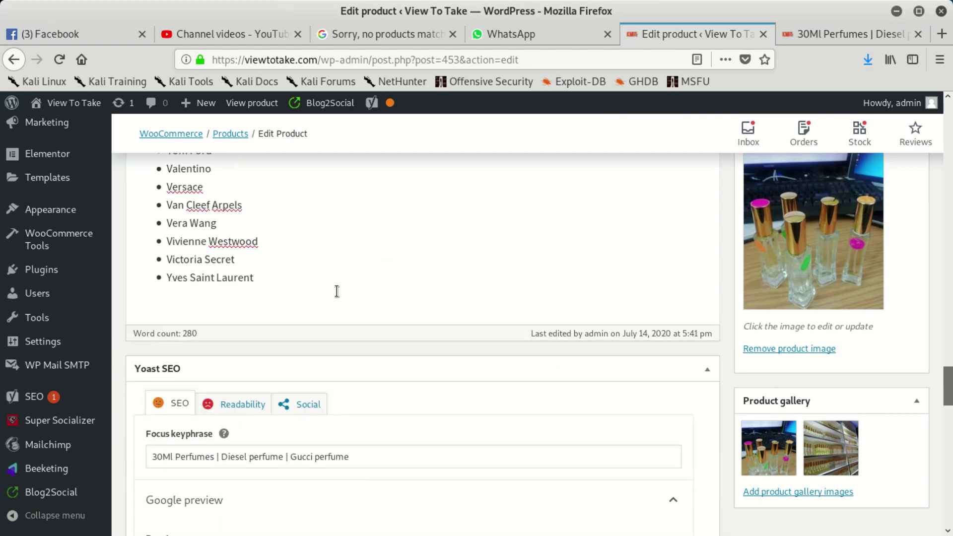
scroll(337, 291, "down", 5)
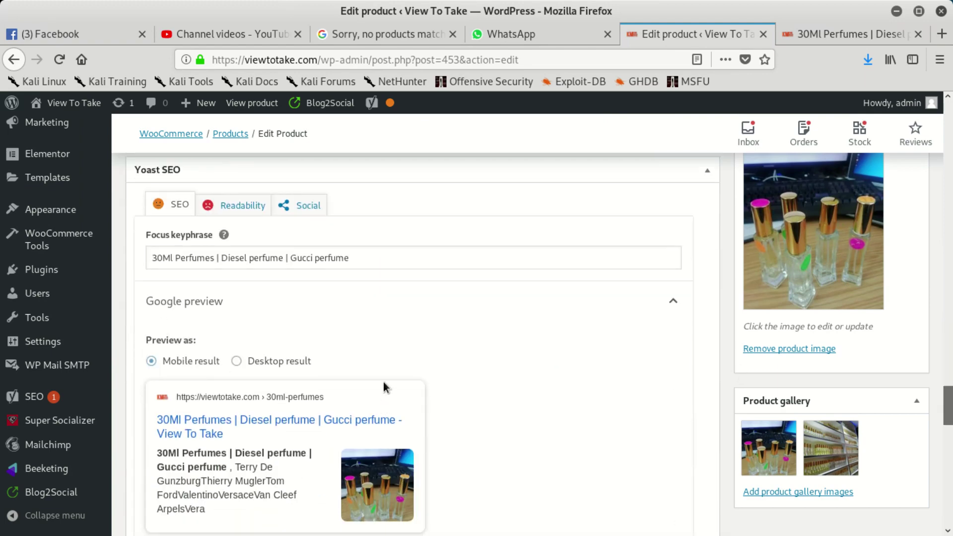
scroll(262, 264, "up", 4)
scroll(350, 357, "down", 6)
scroll(350, 356, "down", 10)
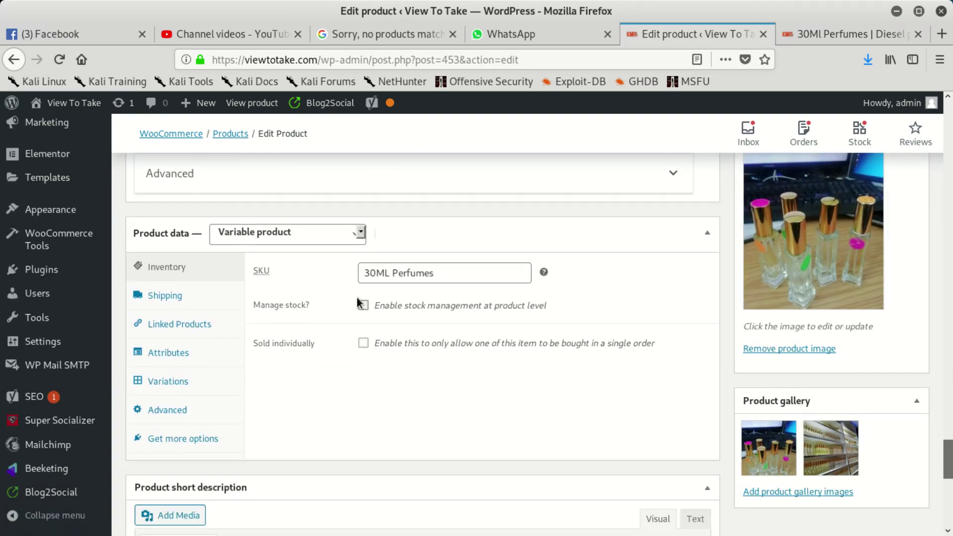
left_click(263, 233)
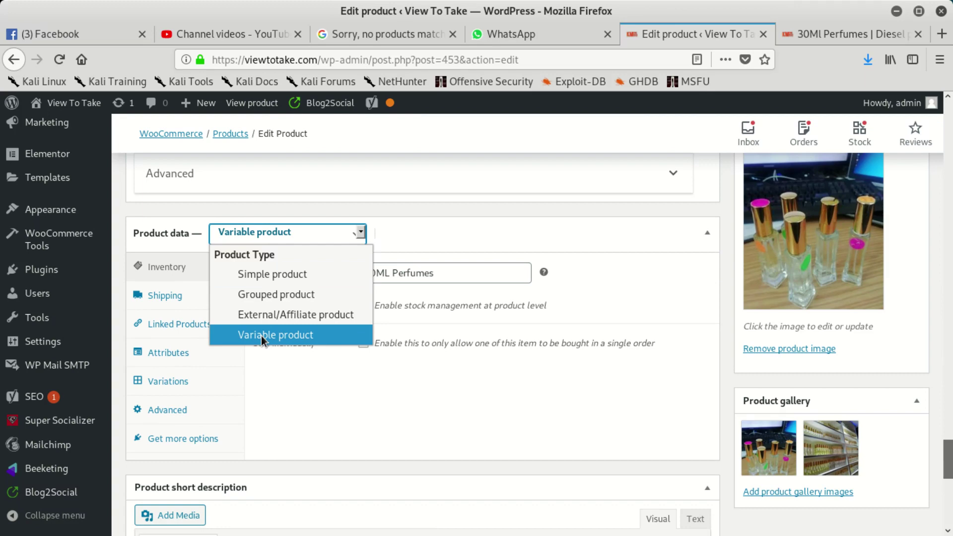
left_click(281, 336)
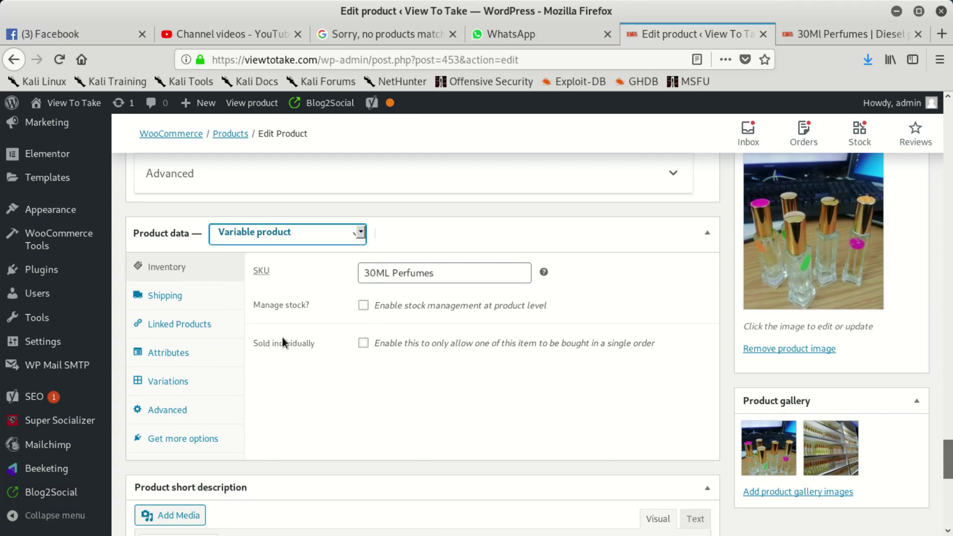
Review the Perfume Name attribute's values and its visibility and variation options, then collapse it
left_click(186, 353)
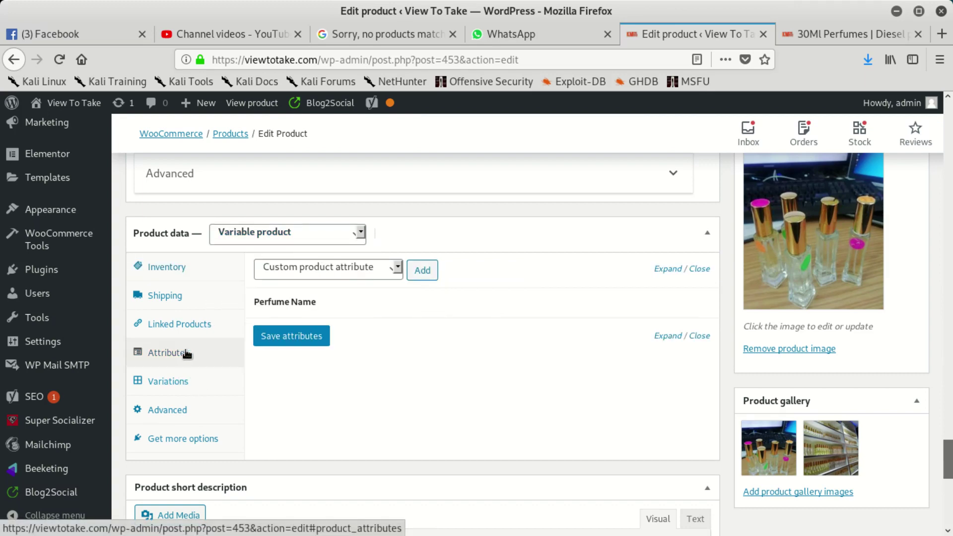
left_click(511, 310)
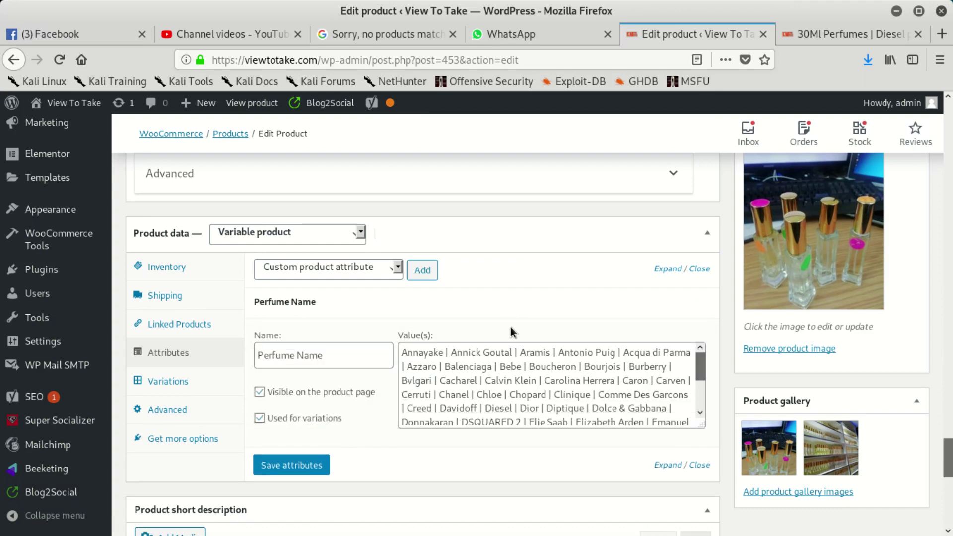
left_click(488, 319)
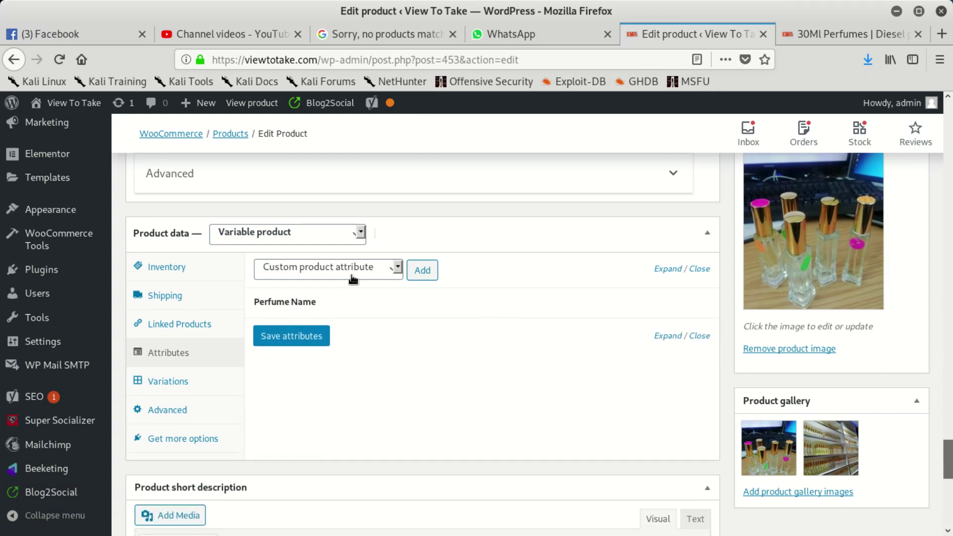
Expand the perfume product's variation #508 in its variations and set the regular price to 100
left_click(361, 269)
left_click(361, 270)
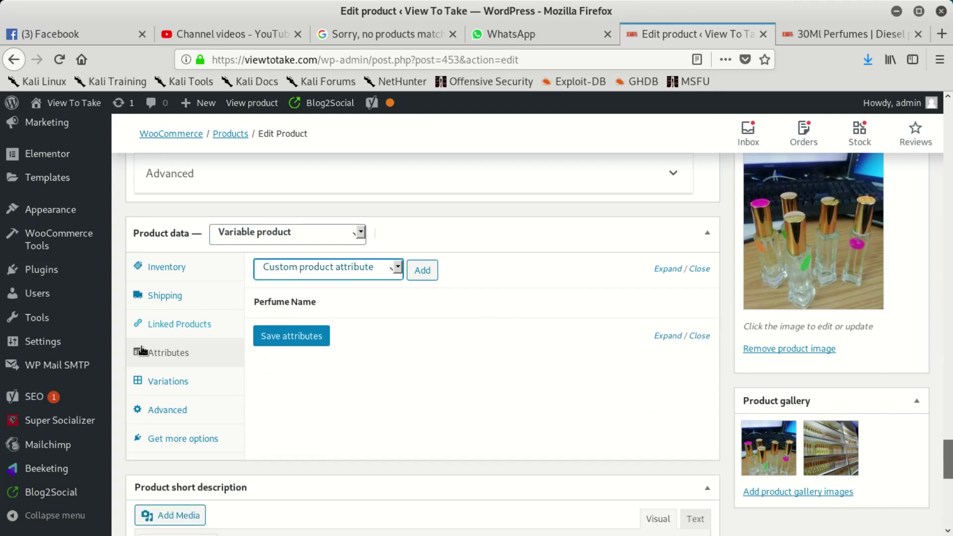
left_click(170, 380)
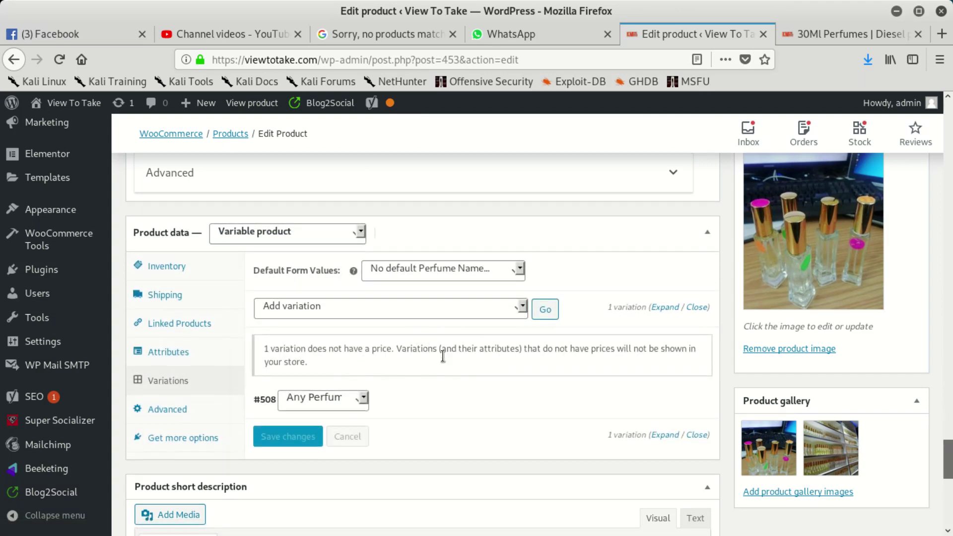
scroll(422, 350, "down", 3)
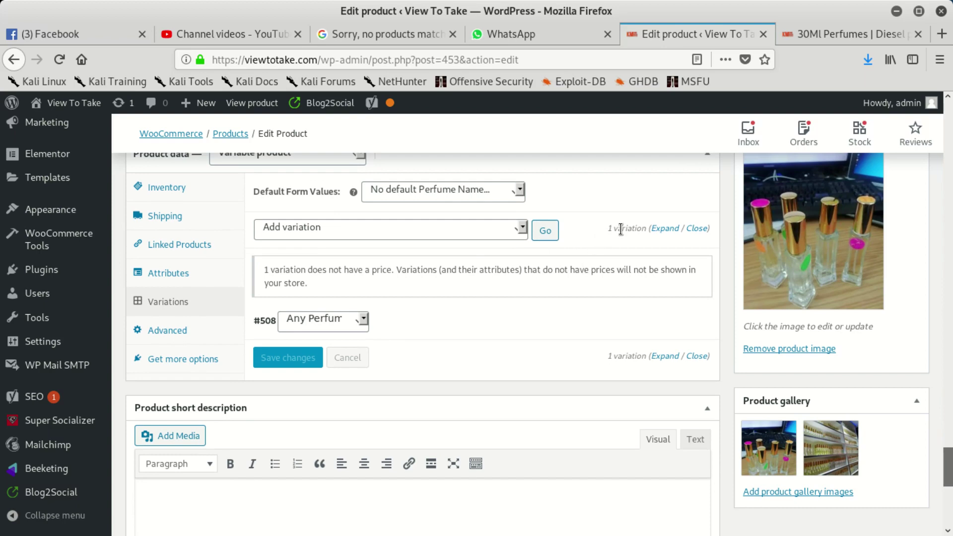
left_click(665, 228)
scroll(481, 357, "down", 3)
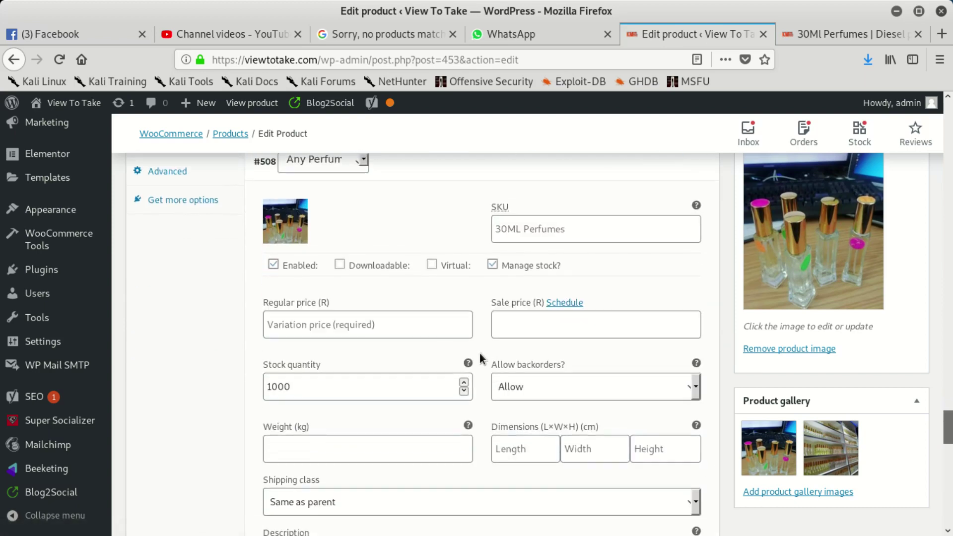
left_click(387, 320)
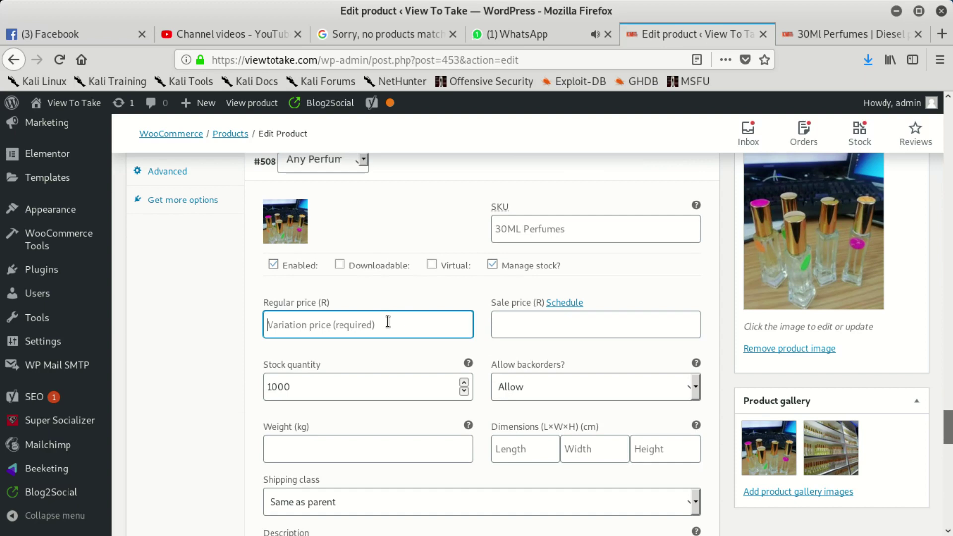
type("100")
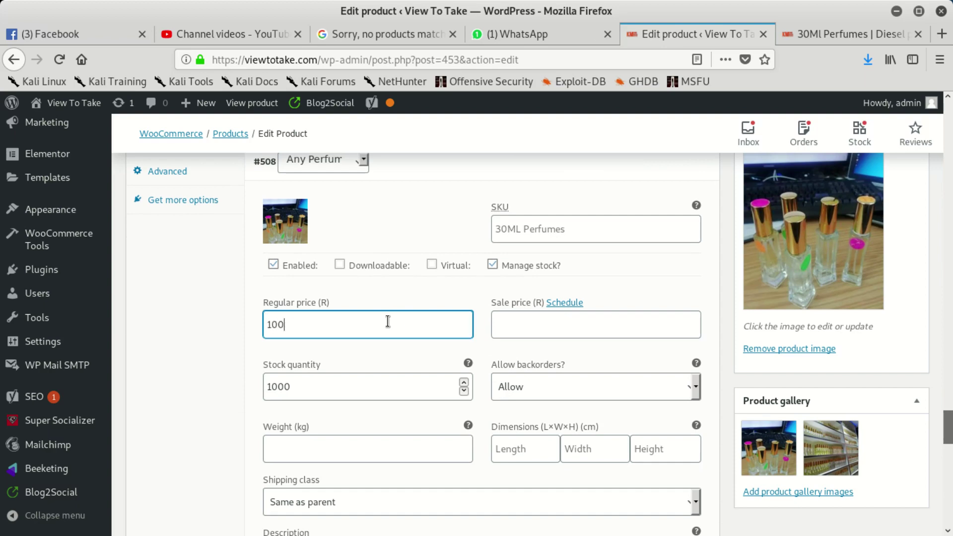
scroll(428, 410, "down", 5)
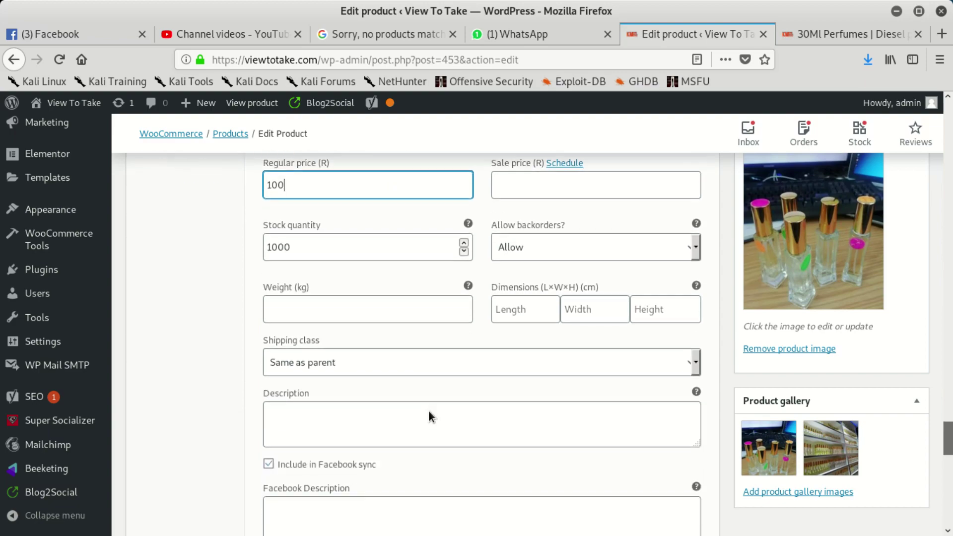
left_click(441, 305)
left_click(441, 304)
Update the product to save the variation's regular price
scroll(838, 409, "up", 10)
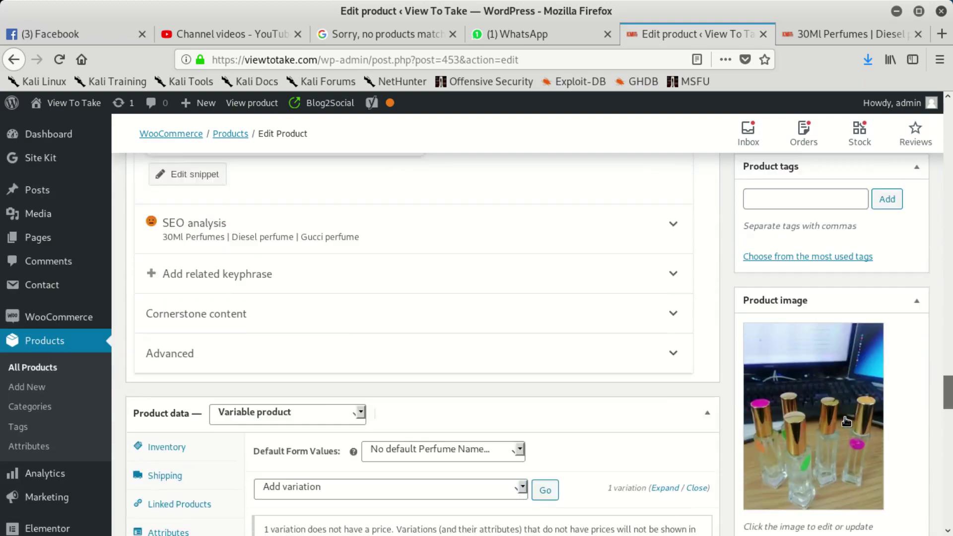
scroll(423, 324, "down", 3)
scroll(424, 324, "down", 4)
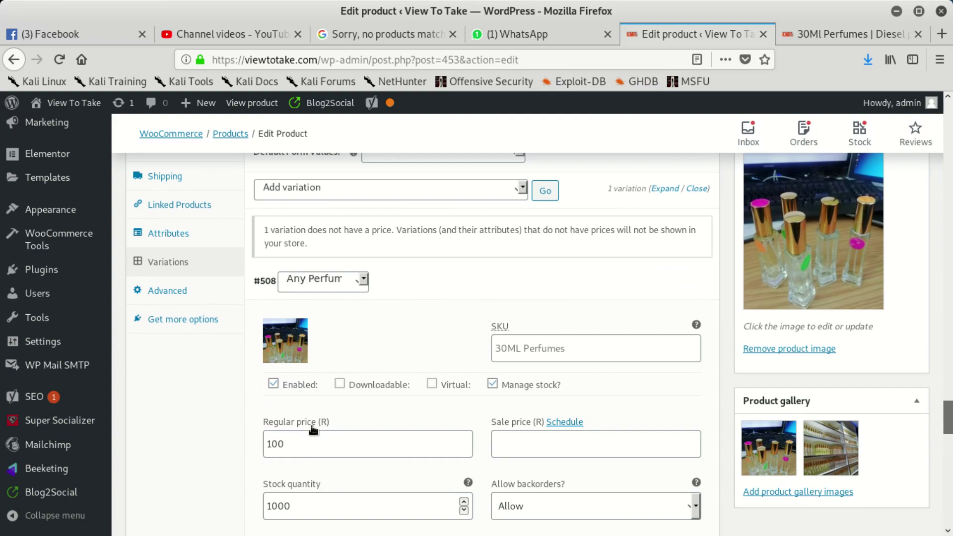
scroll(413, 427, "up", 20)
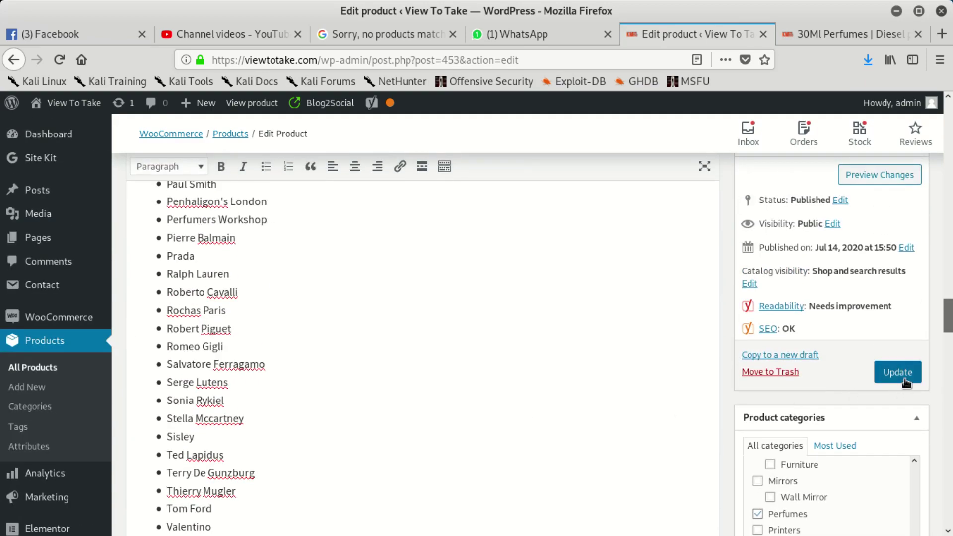
left_click(905, 380)
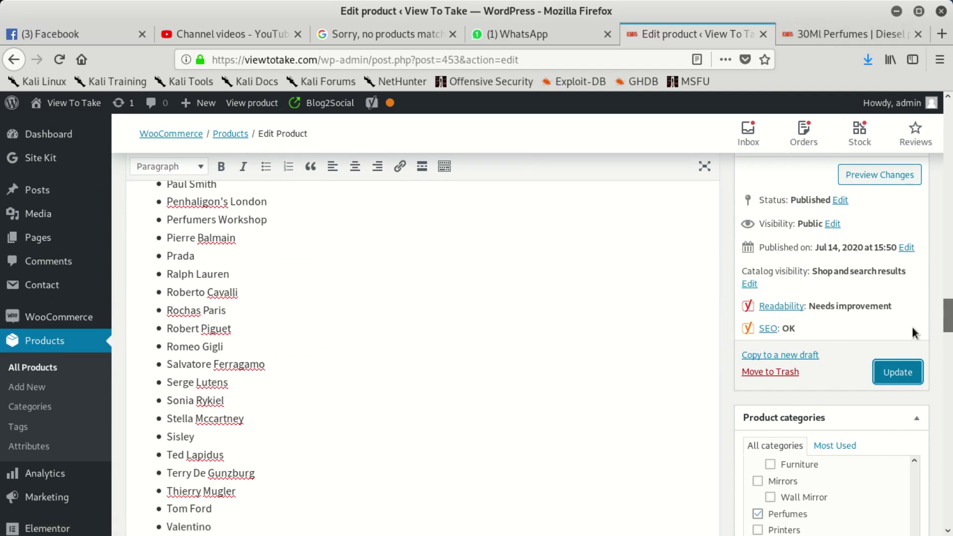
left_click(898, 372)
scroll(463, 427, "down", 2)
scroll(463, 427, "down", 15)
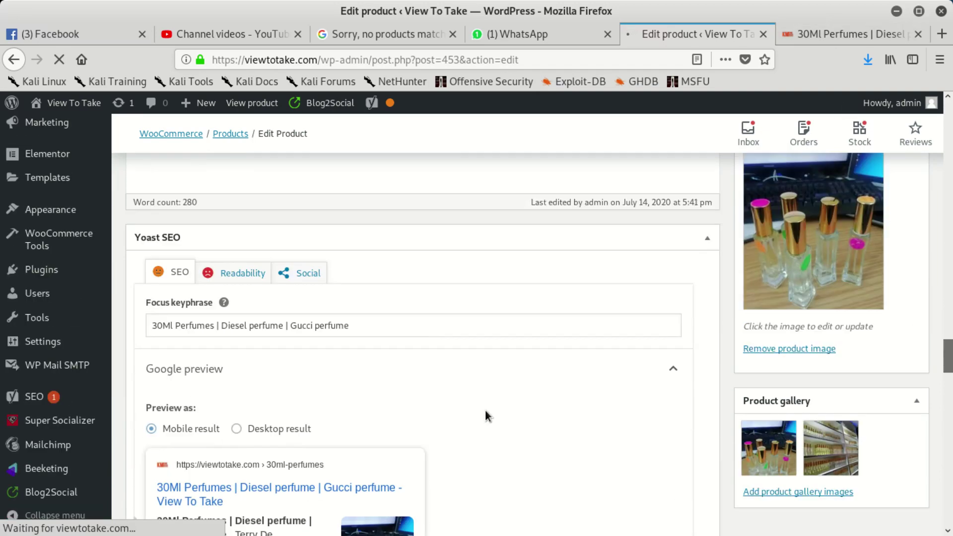
scroll(352, 371, "down", 10)
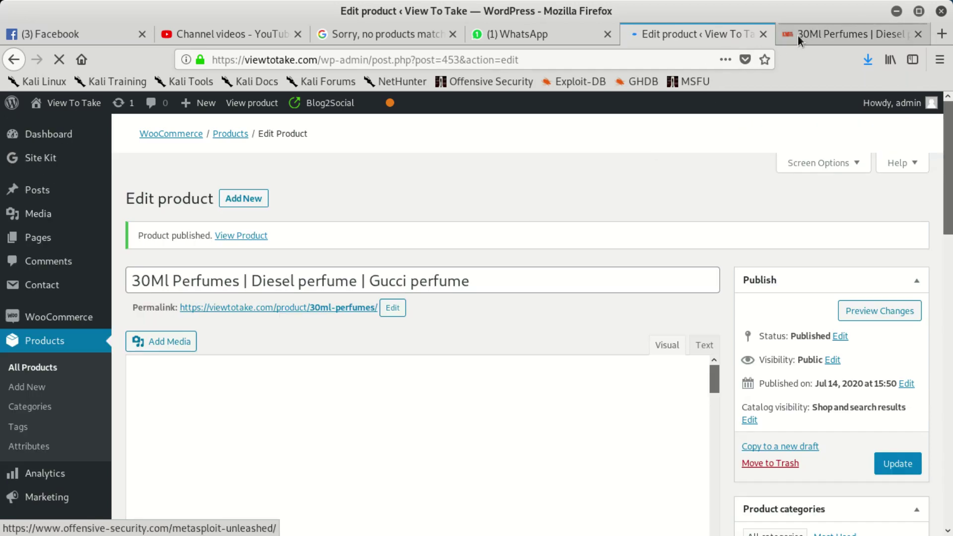
Switch to the perfume product's storefront page and reload it to check its price and purchase options
left_click(798, 36)
left_click(411, 62)
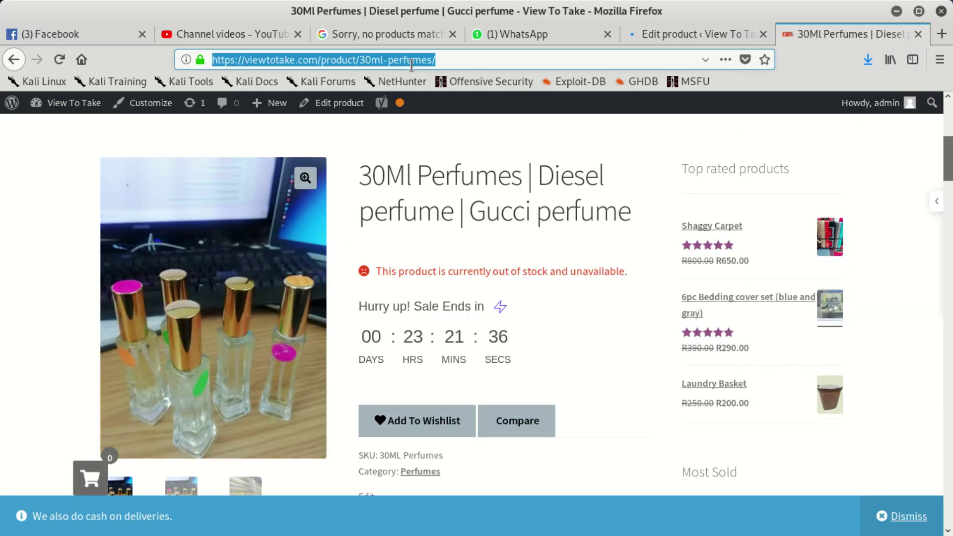
key("Return")
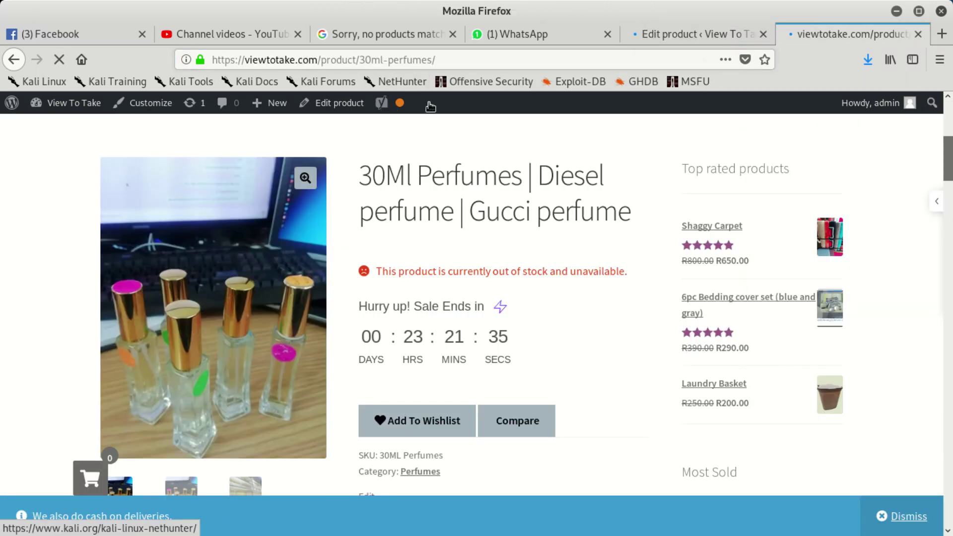
scroll(477, 300, "down", 10)
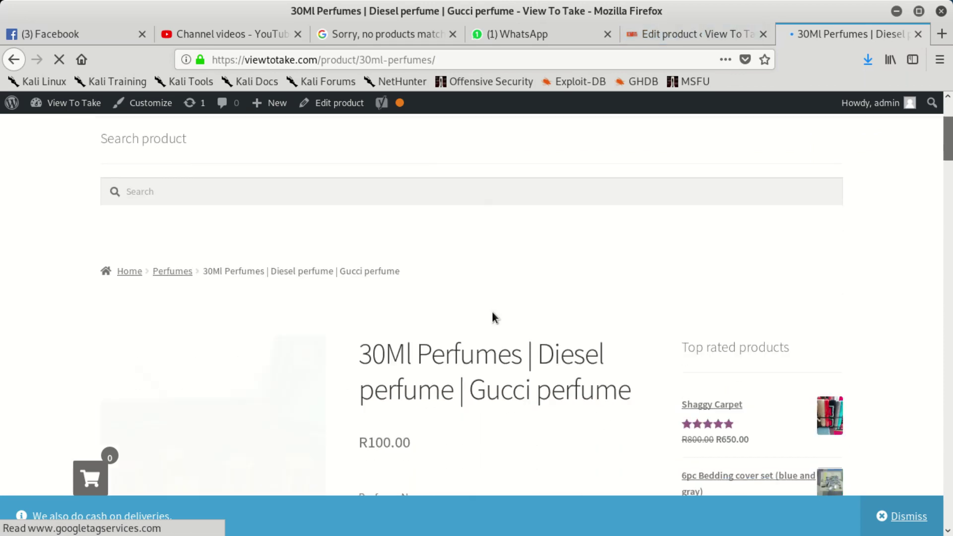
Test the storefront's Perfume Name options by choosing Annayake, Azzaro, Acqua di Parma and Aramis in turn
left_click(407, 218)
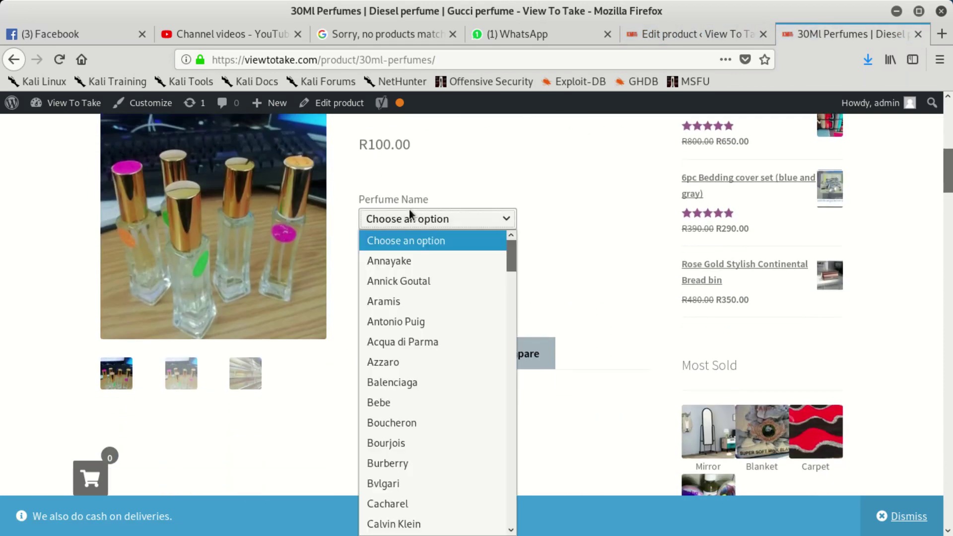
left_click(427, 260)
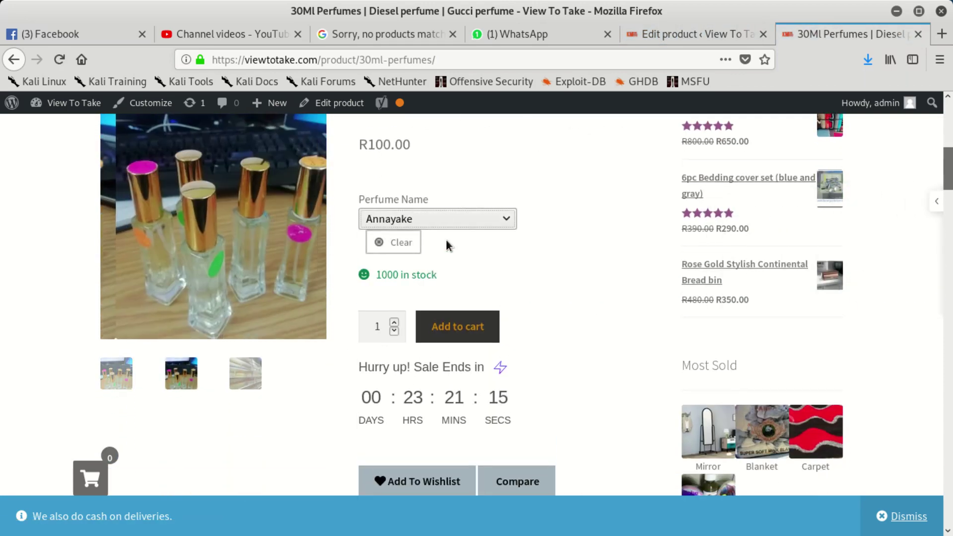
left_click(461, 215)
left_click(423, 358)
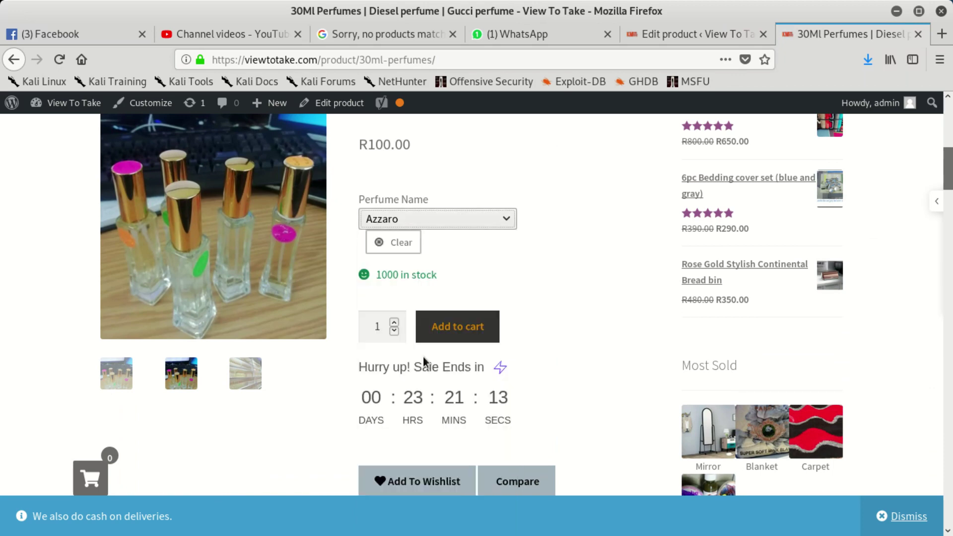
left_click(472, 219)
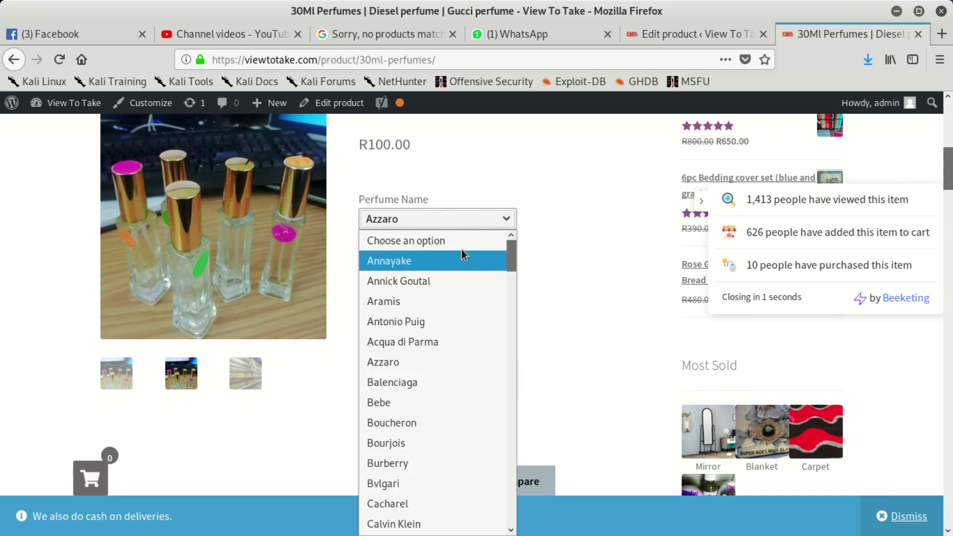
left_click(425, 348)
left_click(444, 218)
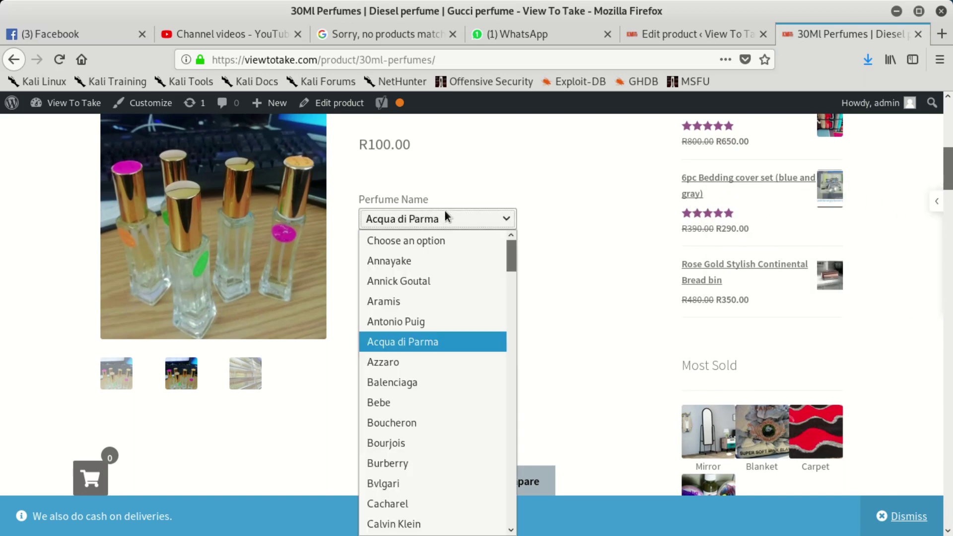
left_click(399, 298)
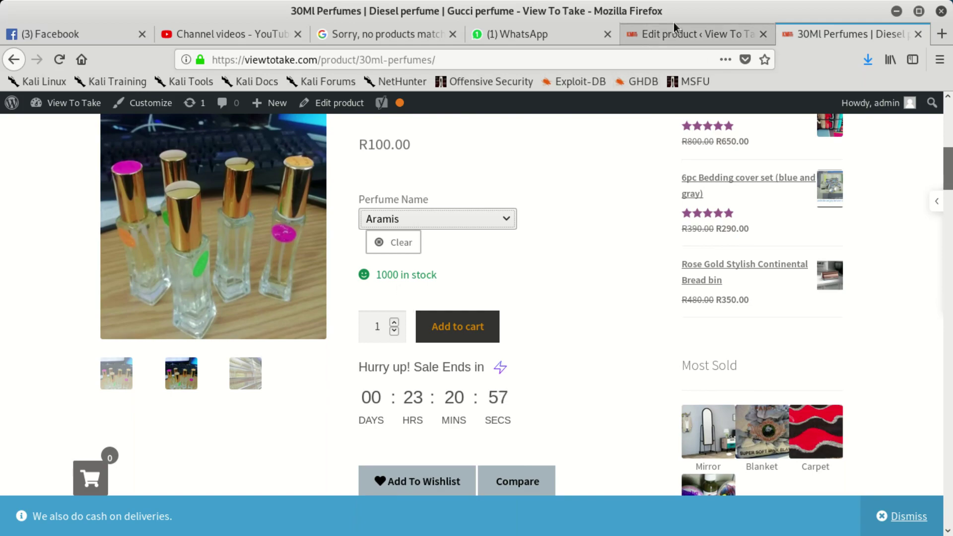
Look briefly at the product editor, then return to the storefront page and review the perfume's price and stock status
left_click(690, 34)
scroll(455, 396, "down", 5)
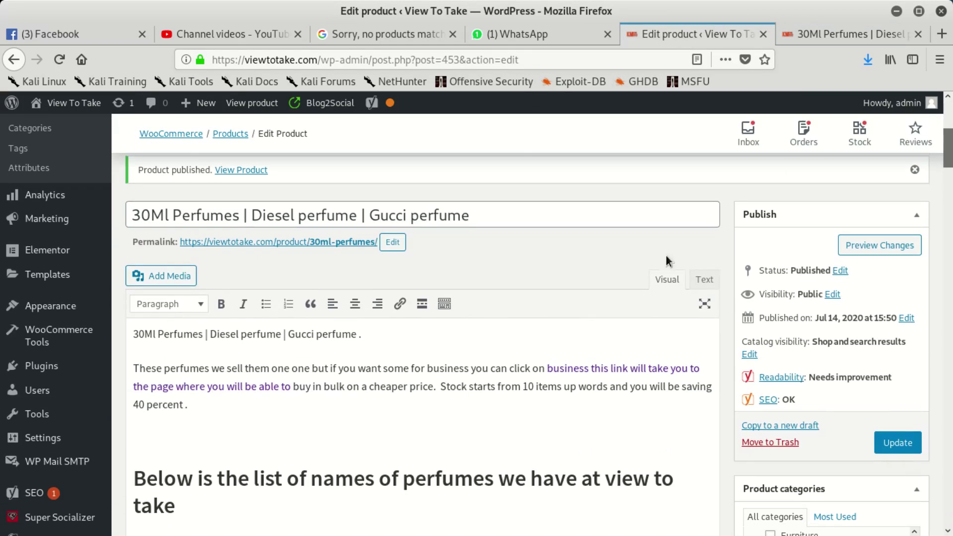
left_click(844, 35)
scroll(413, 283, "up", 3)
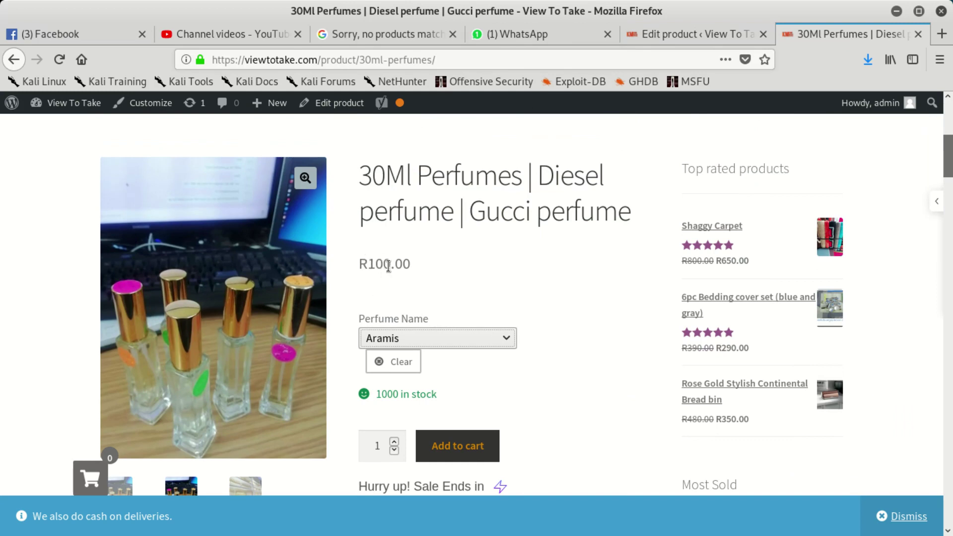
scroll(453, 335, "down", 3)
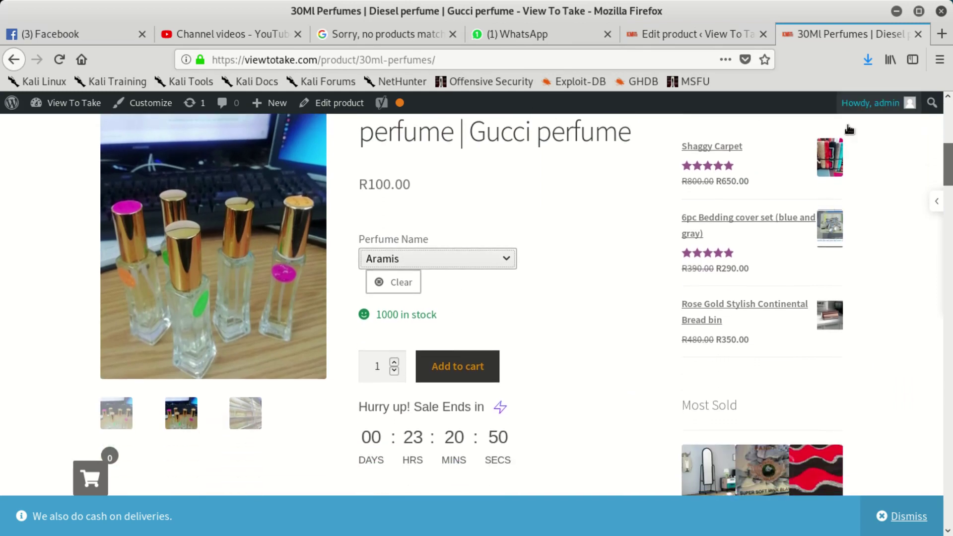
Switch to the perfume product's editor and show the variations in its product data
left_click(663, 23)
scroll(437, 370, "down", 10)
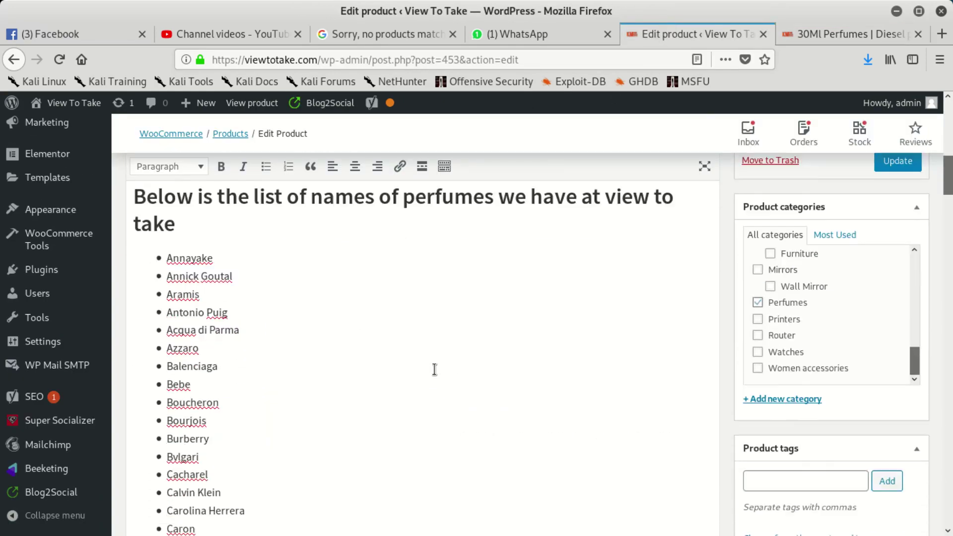
scroll(440, 367, "down", 20)
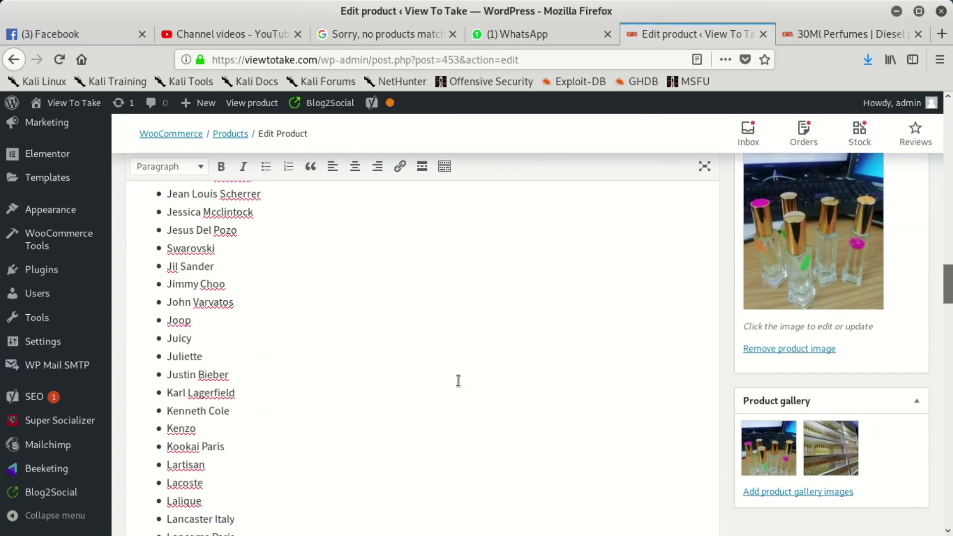
scroll(675, 312, "down", 20)
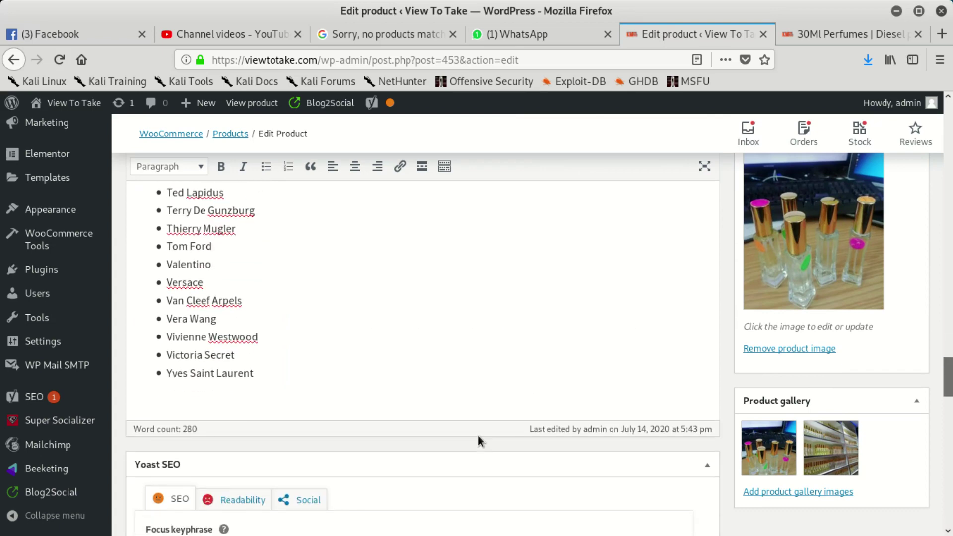
scroll(467, 417, "down", 5)
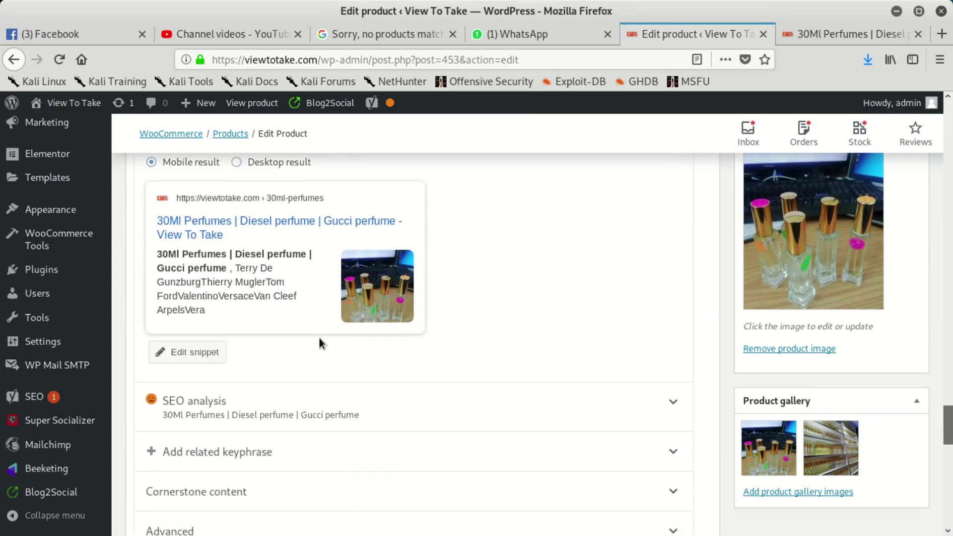
scroll(328, 367, "down", 4)
scroll(341, 400, "down", 3)
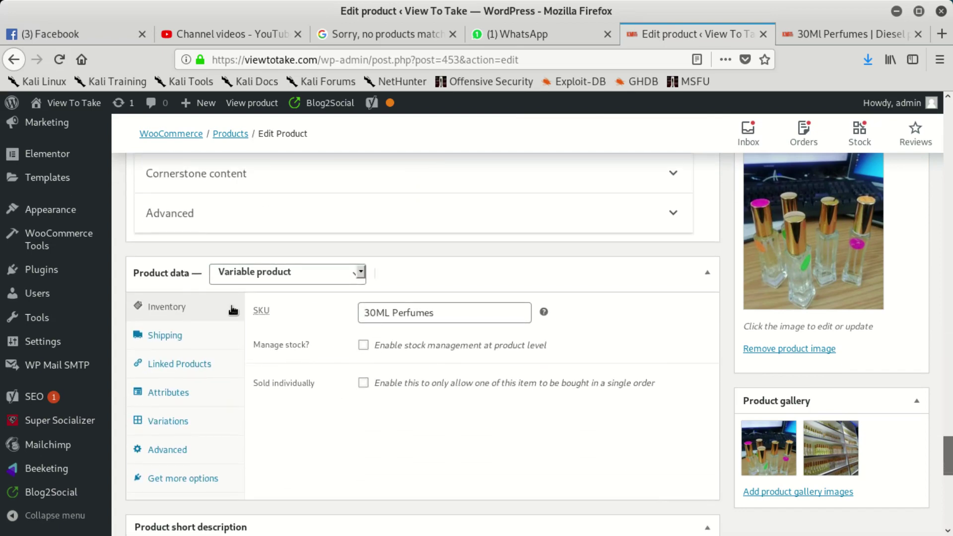
left_click(179, 422)
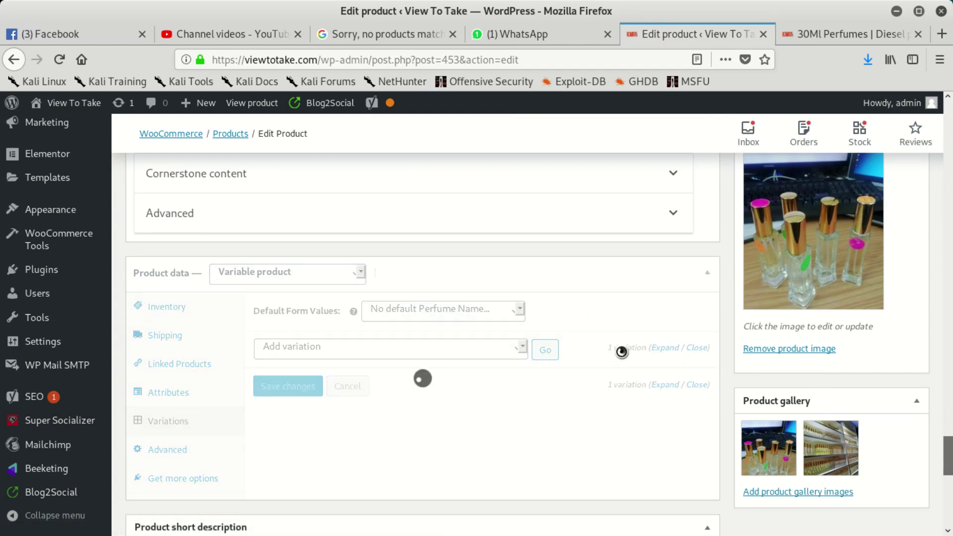
Expand variation #508, clear its stock quantity and disable stock management for the variation
scroll(599, 355, "down", 3)
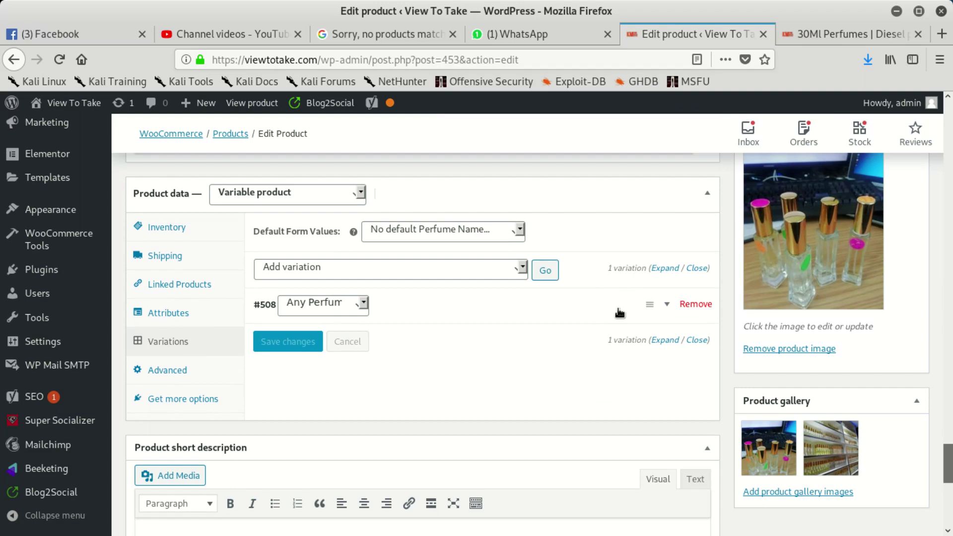
left_click(649, 303)
left_click(556, 298)
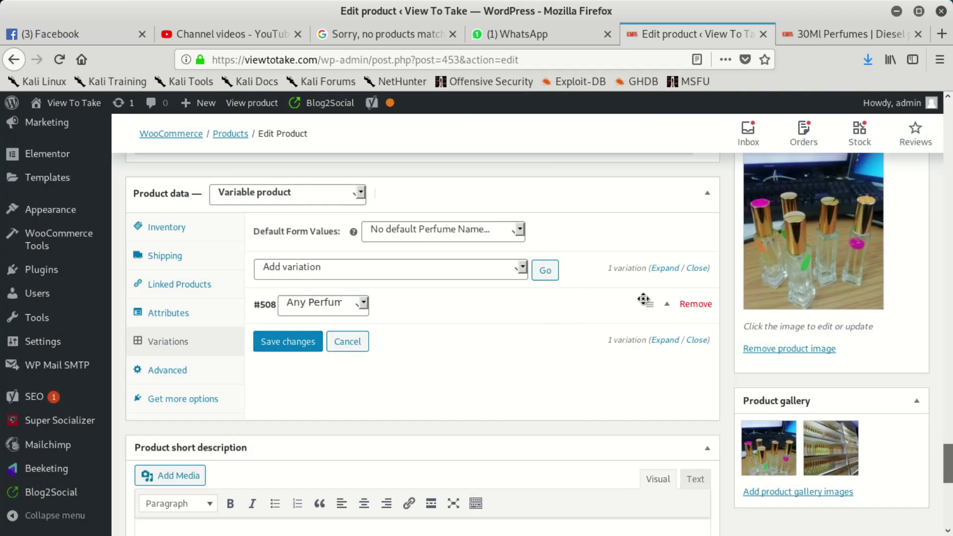
left_click(667, 305)
scroll(403, 373, "down", 4)
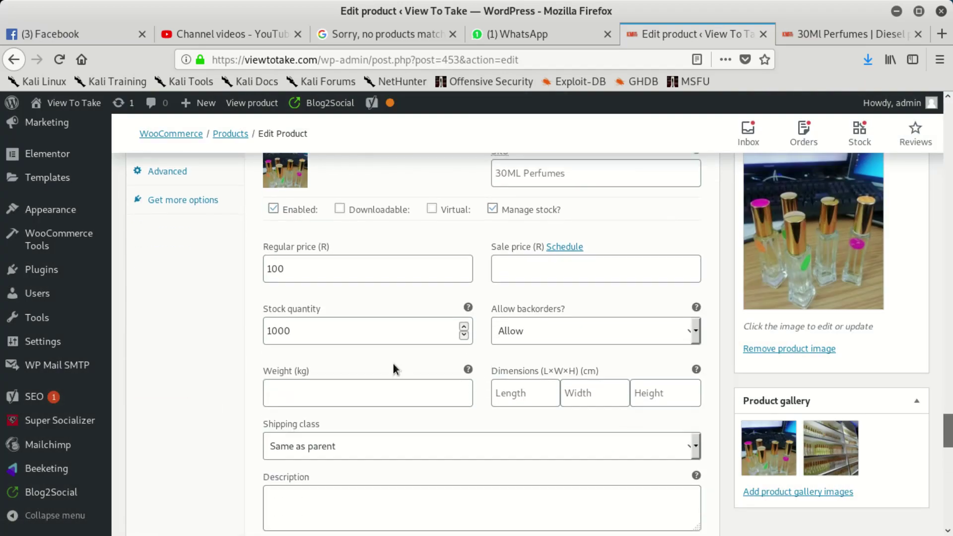
left_click_drag(311, 332, 238, 329)
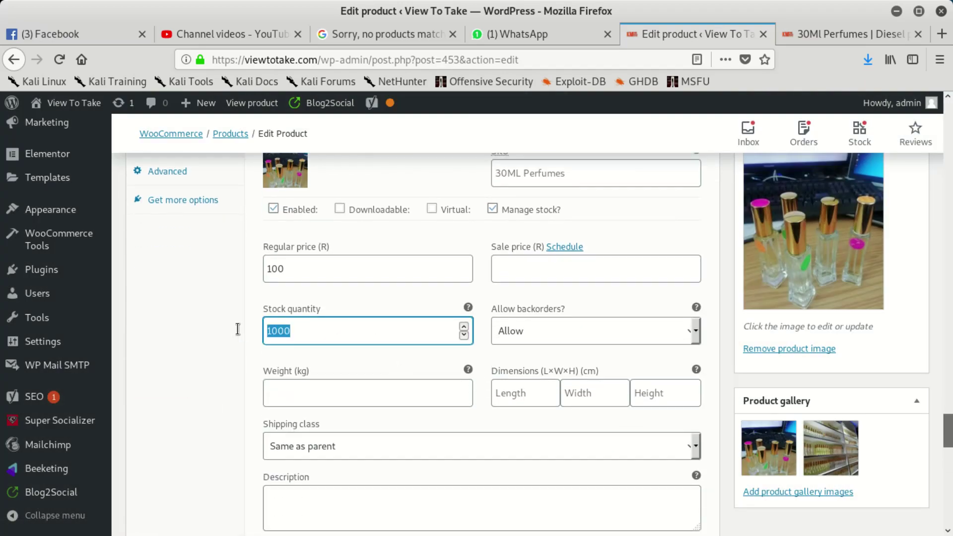
key("BackSpace")
left_click(492, 210)
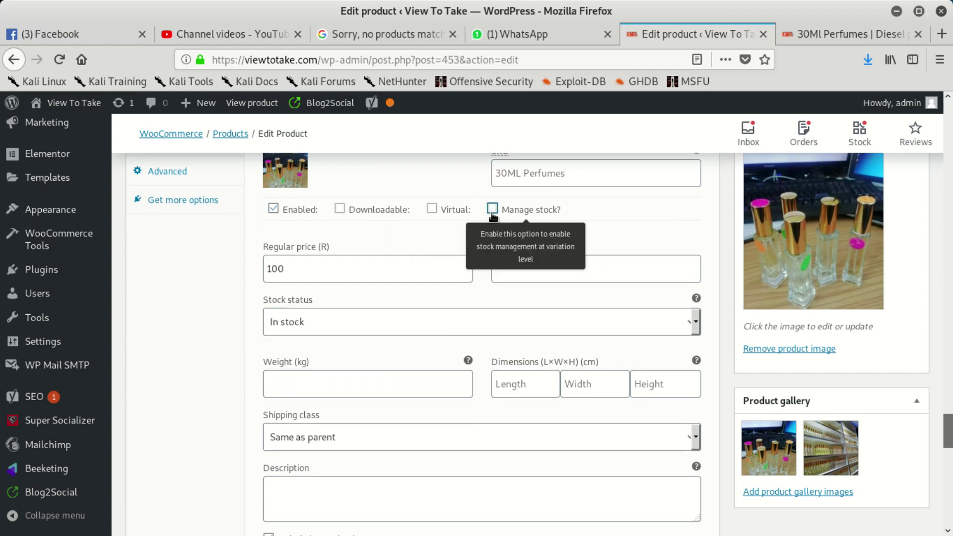
Make sure the product type is set to Variable product
scroll(636, 255, "up", 10)
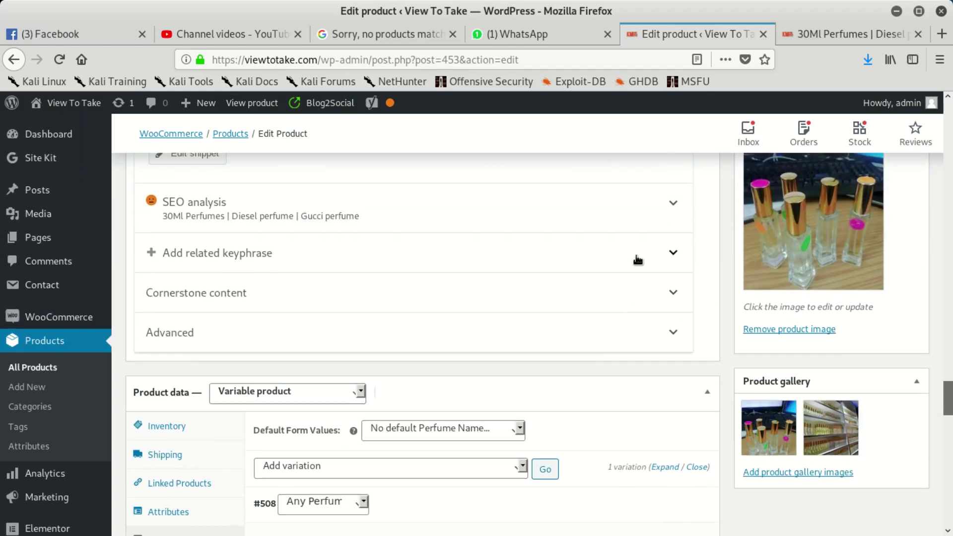
left_click(279, 392)
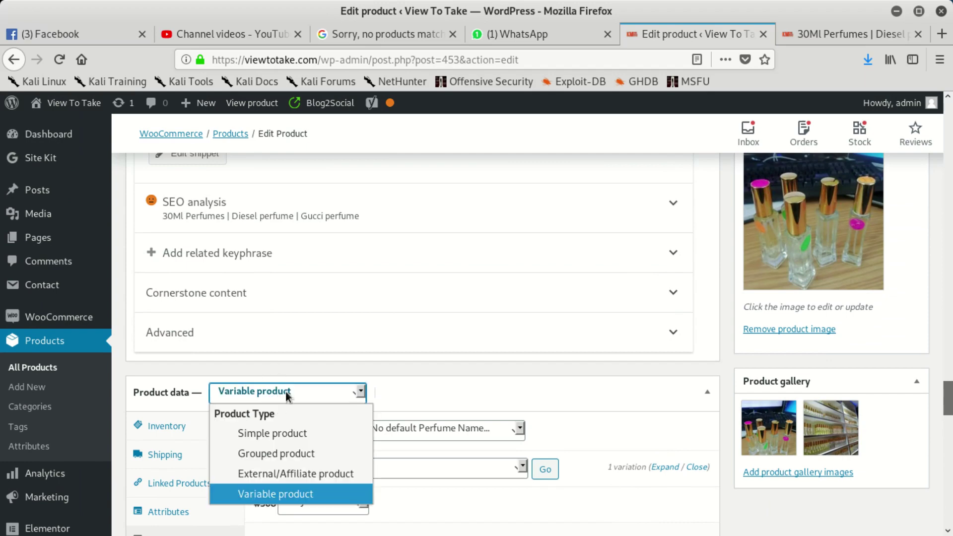
left_click(308, 494)
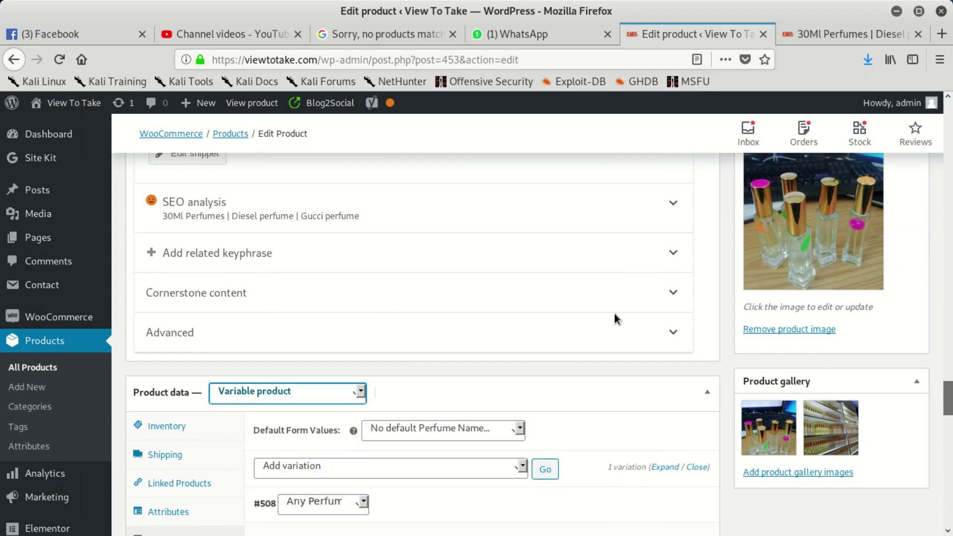
Save the variation changes and update the product
scroll(617, 319, "down", 7)
scroll(693, 398, "down", 11)
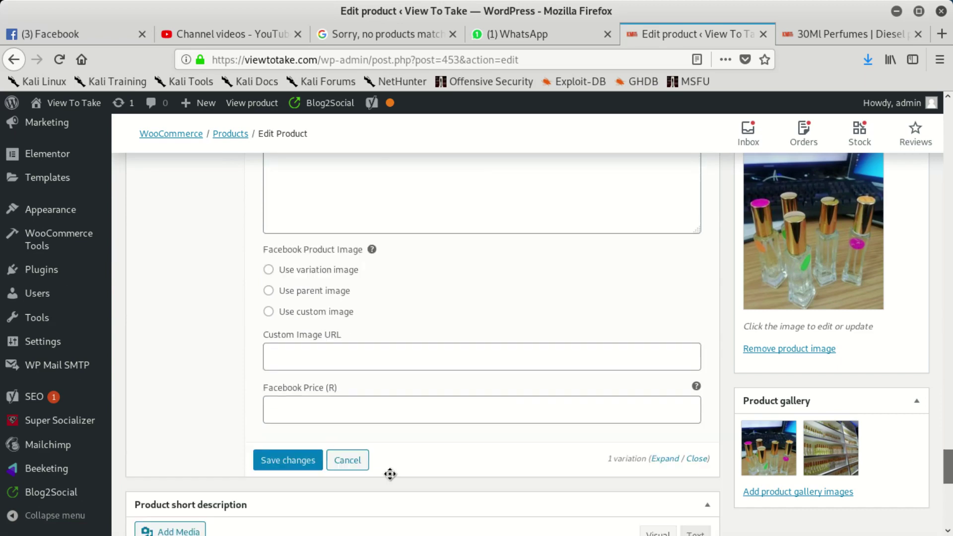
left_click(293, 249)
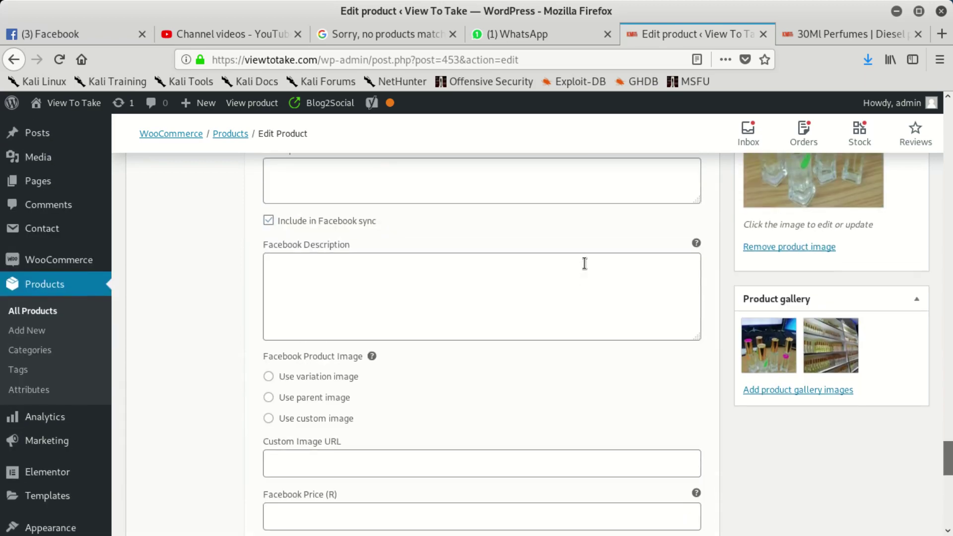
scroll(585, 263, "up", 20)
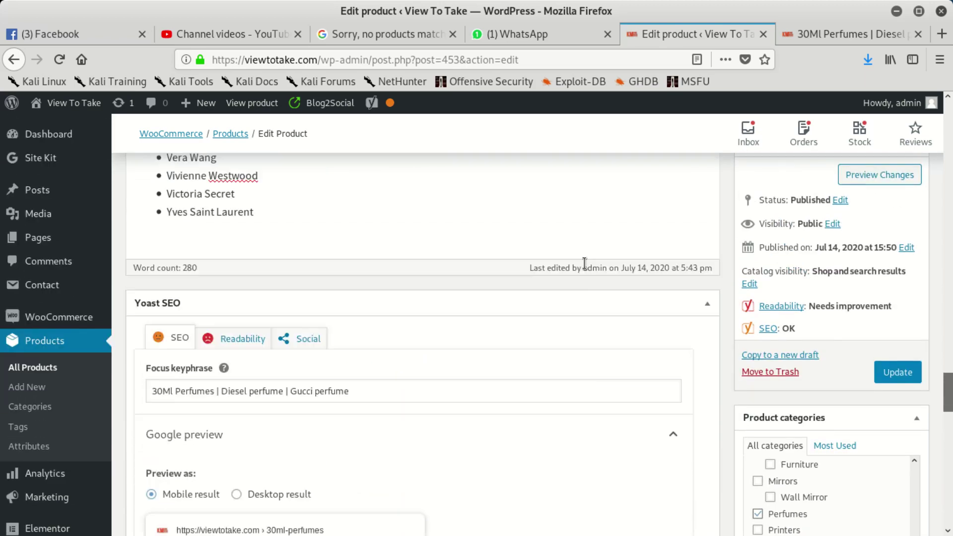
left_click(898, 374)
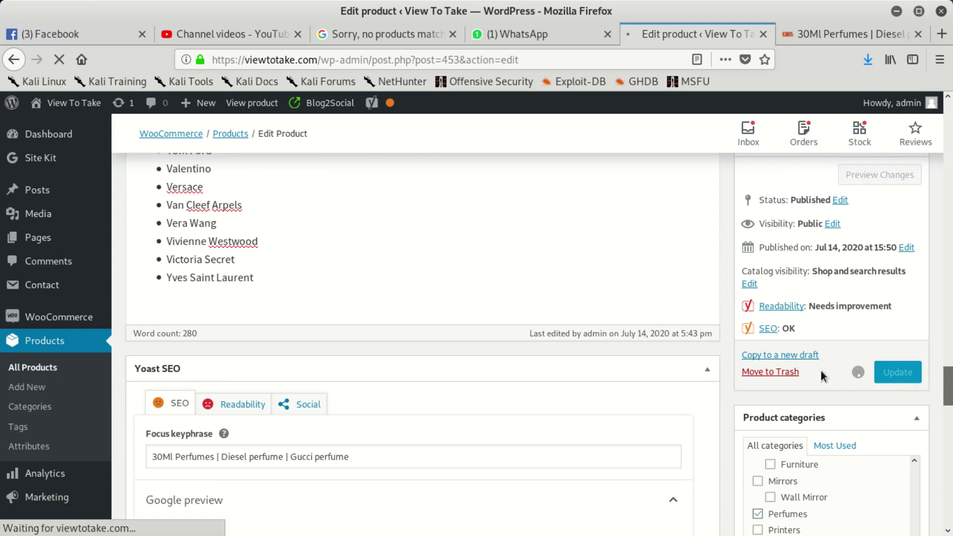
Switch to the perfume's storefront page and reload it to check the purchase options
left_click(807, 35)
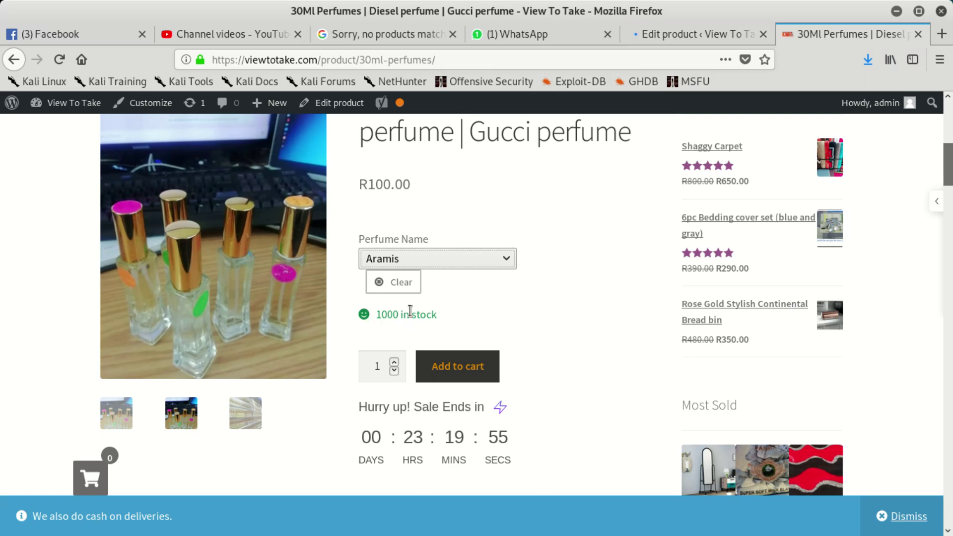
left_click(507, 55)
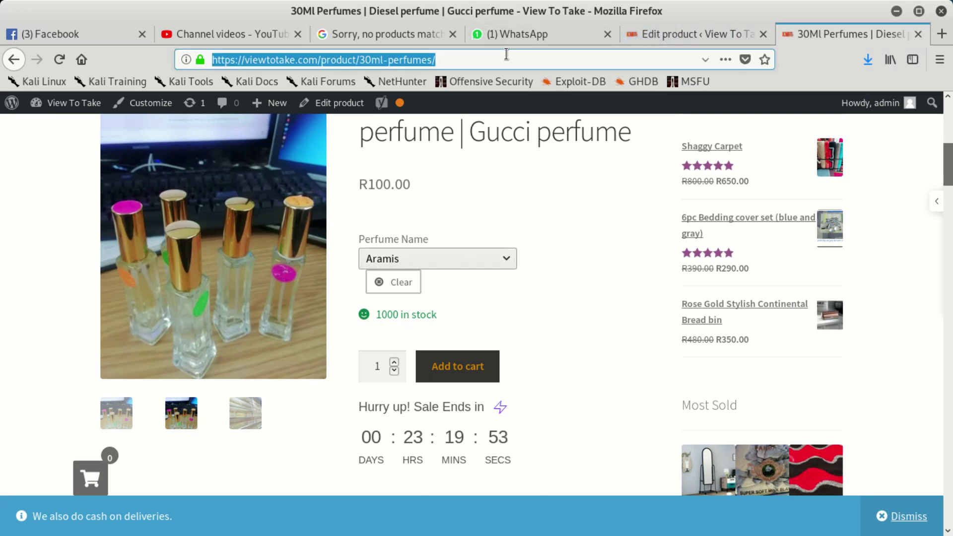
key("Return")
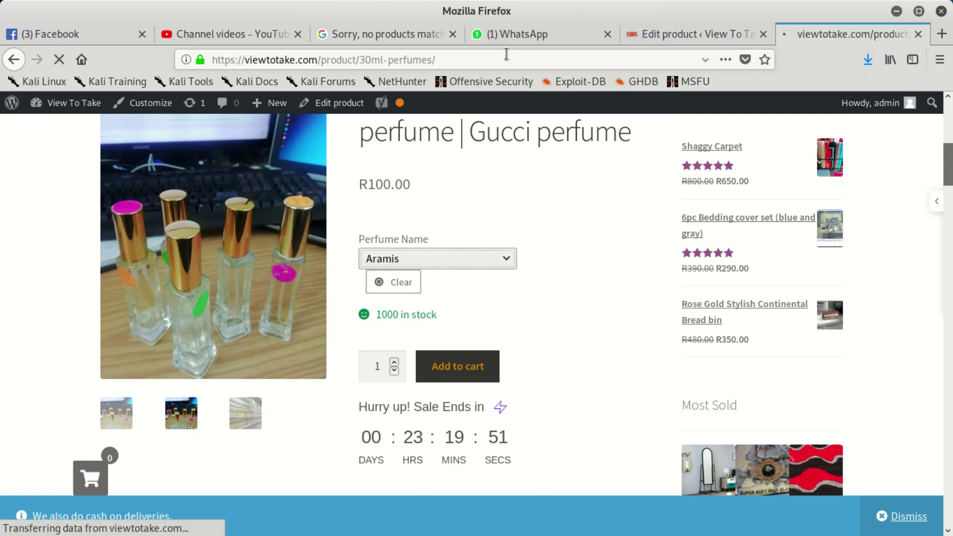
scroll(547, 248, "down", 10)
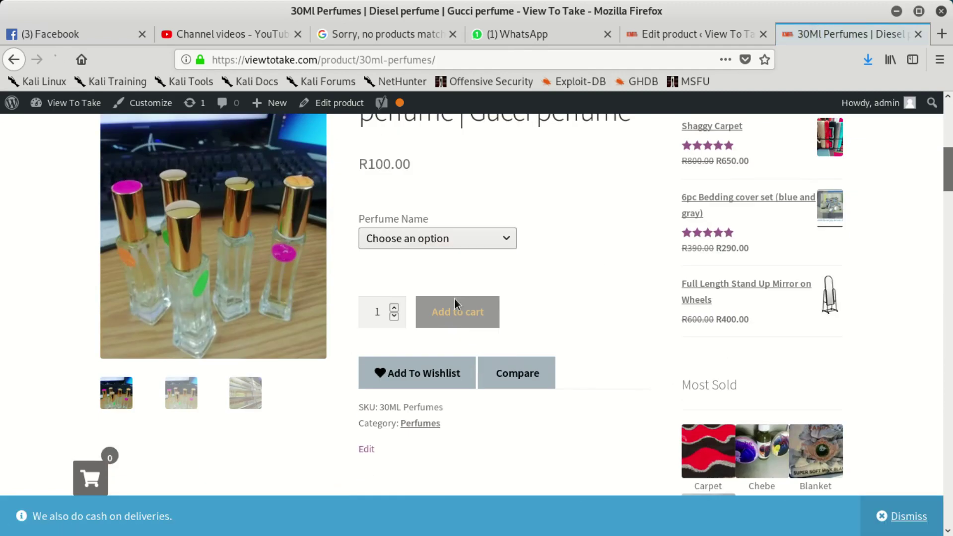
Test the Perfume Name options with Annick Goutal and Boucheron, and add the Boucheron perfume to the cart
left_click(452, 178)
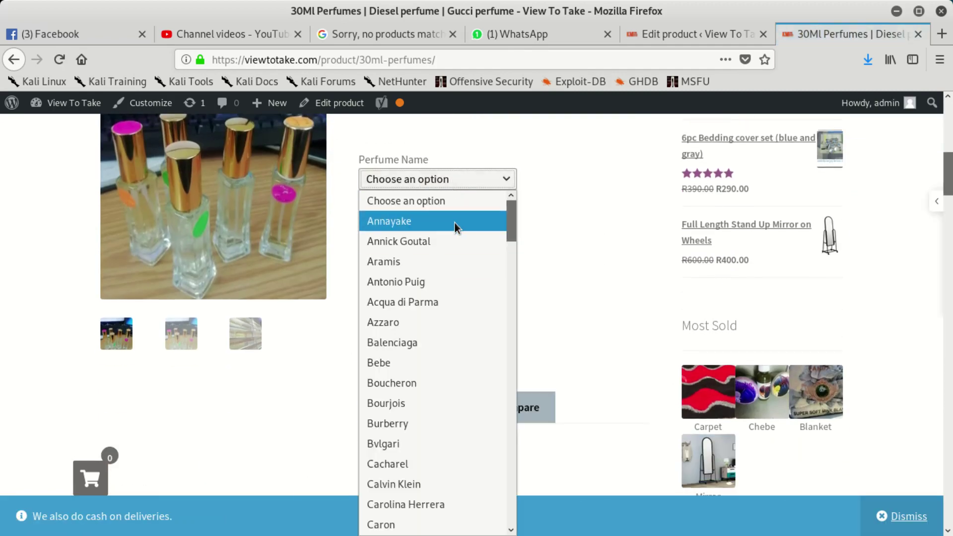
left_click(436, 243)
left_click(461, 174)
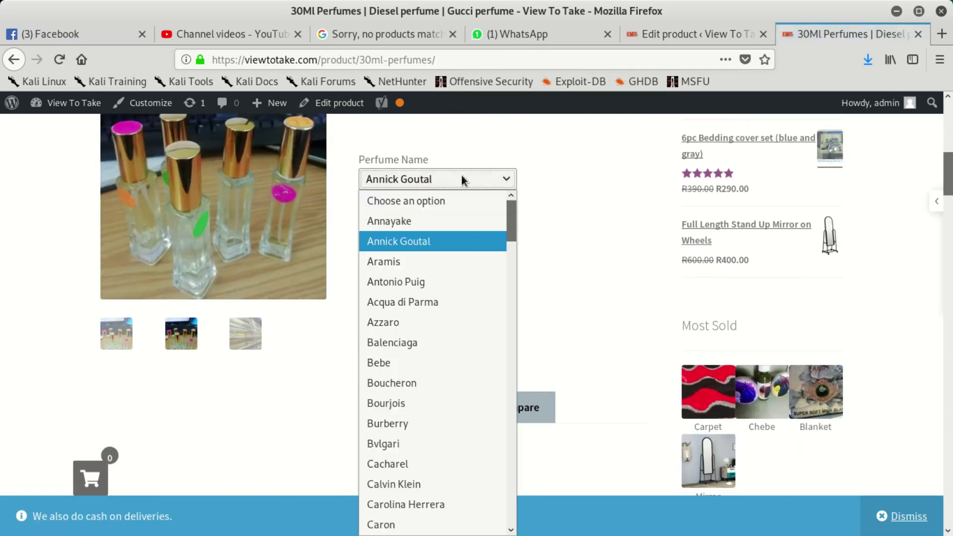
left_click(453, 382)
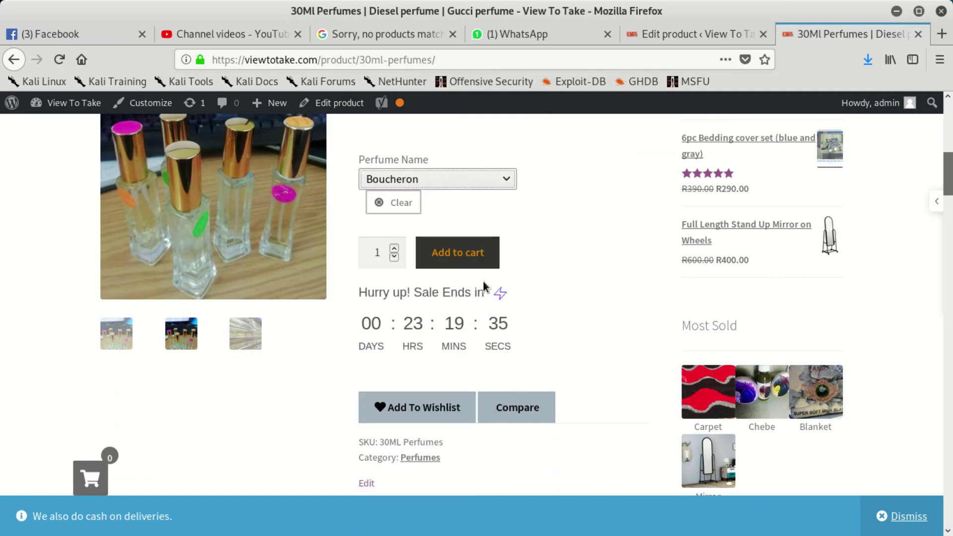
left_click(474, 252)
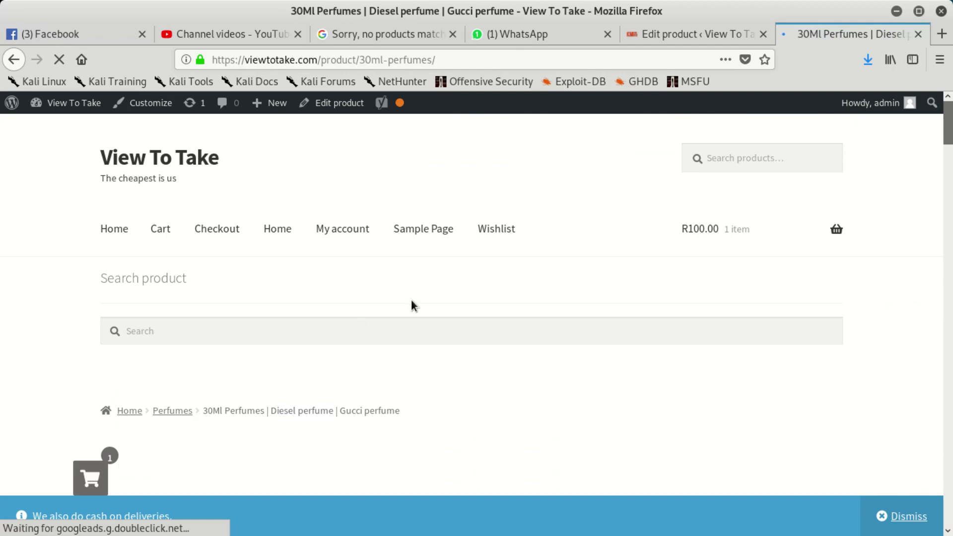
scroll(383, 425, "down", 5)
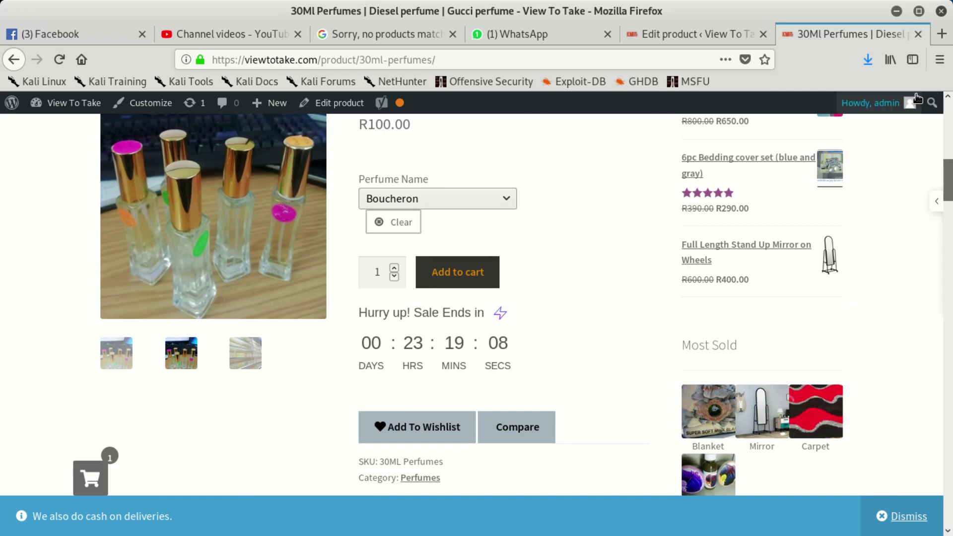
Return to the product editor and go through the description to reach the product data
left_click(698, 33)
scroll(430, 357, "down", 10)
scroll(430, 357, "down", 15)
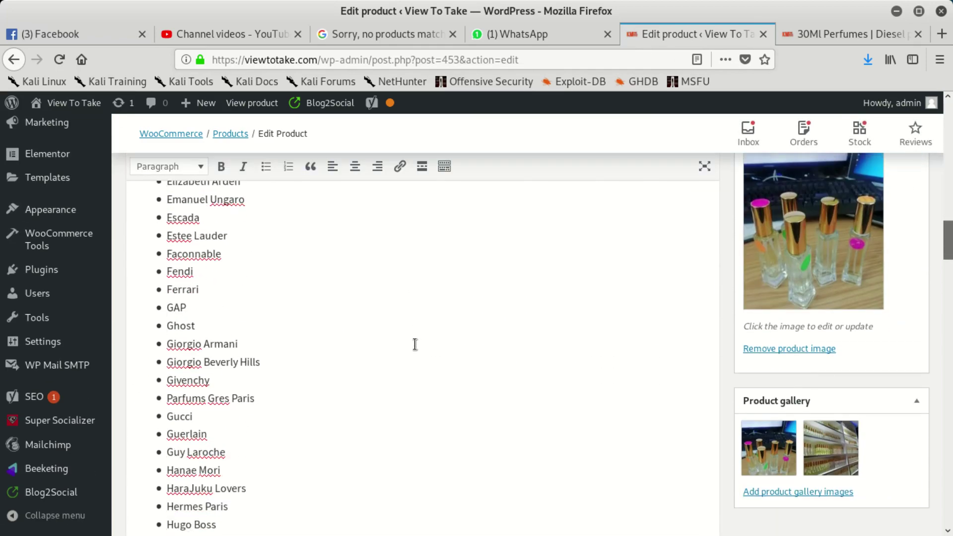
scroll(415, 344, "down", 15)
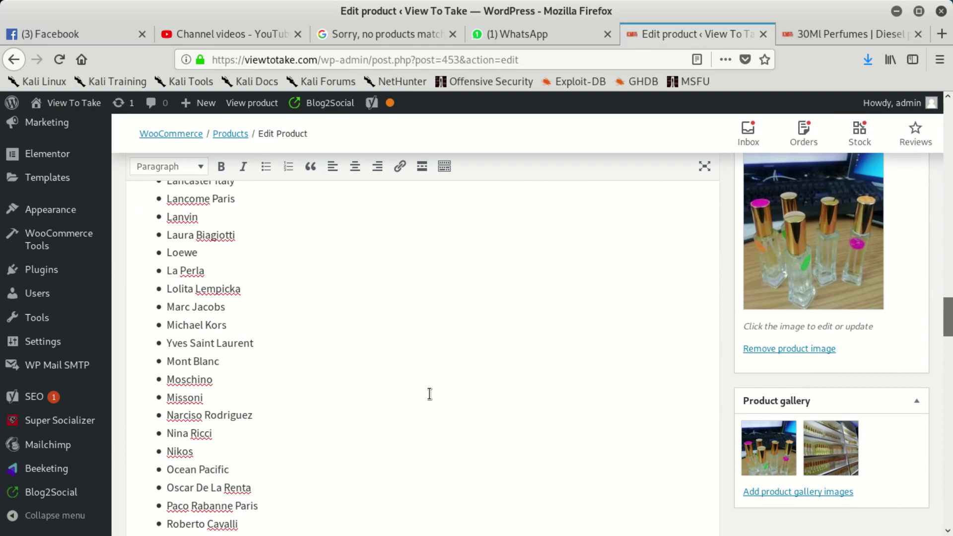